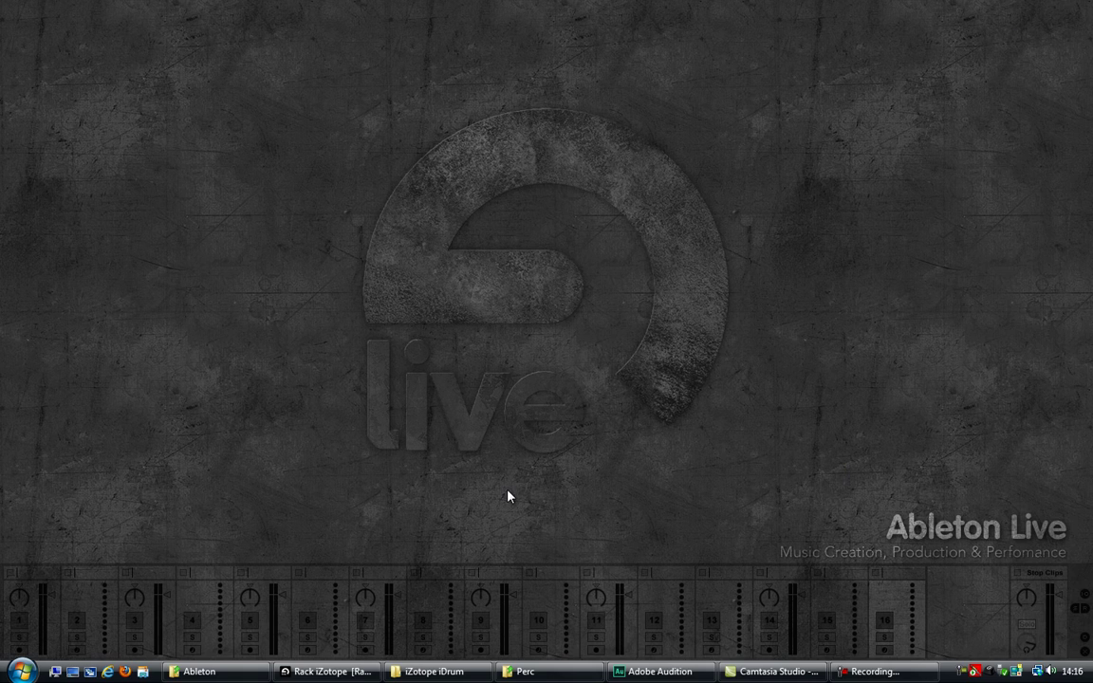
# Step: Restore the Ableton Live window showing the Rack iZotope set
pyautogui.click(328, 671)
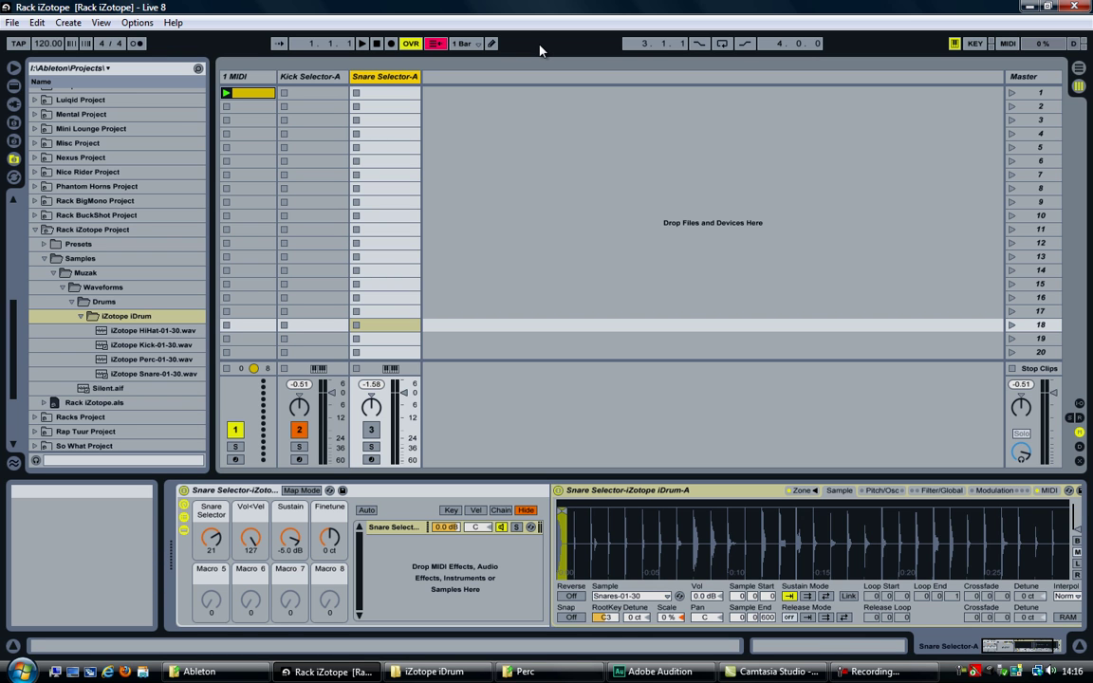
# Step: Add a Drum Rack on a new MIDI track, 4 Drum Rack, from the Live Devices browser
pyautogui.hotkey('ctrl', 'alt', 'l')
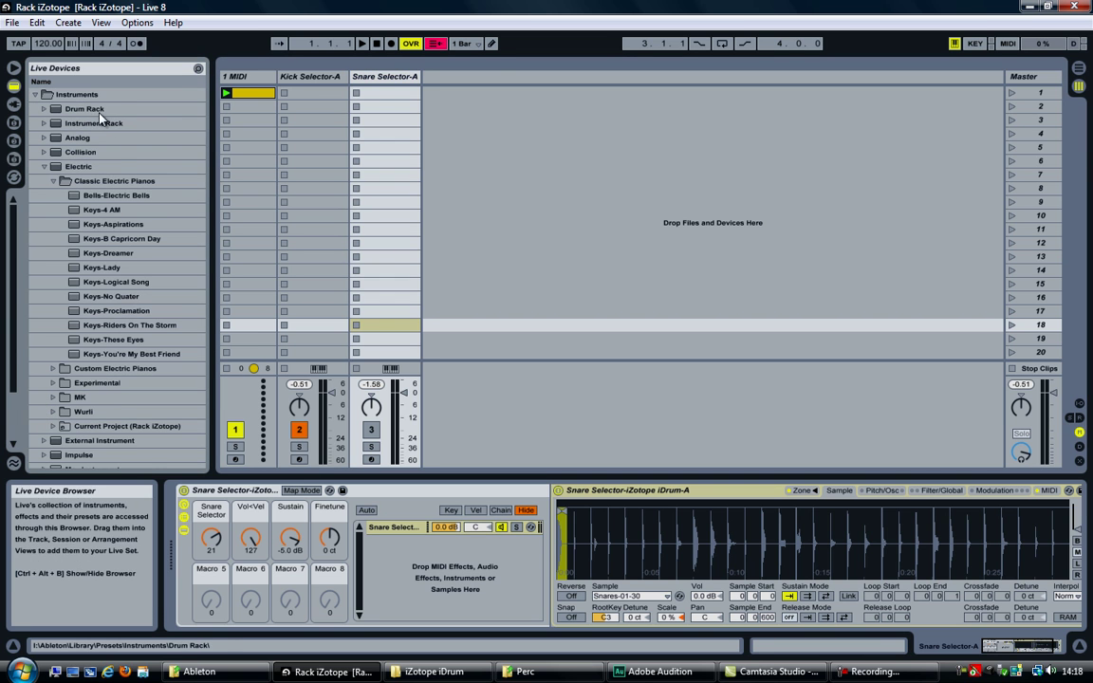
pyautogui.click(55, 110)
pyautogui.moveTo(55, 112); pyautogui.dragTo(473, 85)
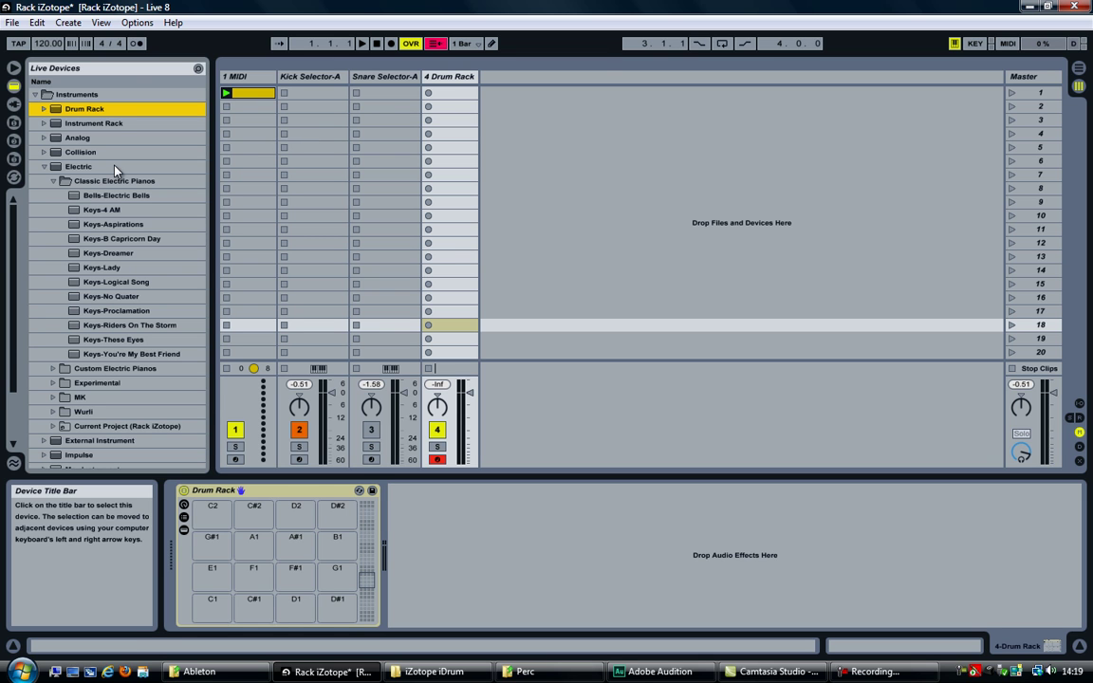
pyautogui.click(460, 79)
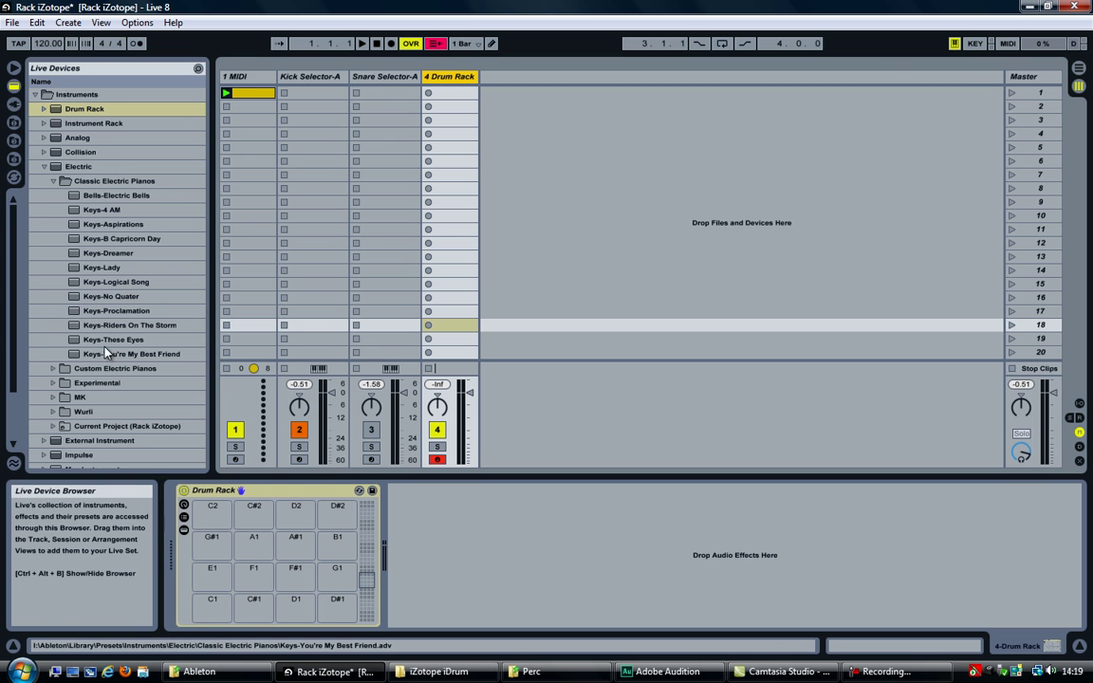
# Step: Load a Sampler onto the Drum Rack's C1 pad and show its device
pyautogui.click(44, 166)
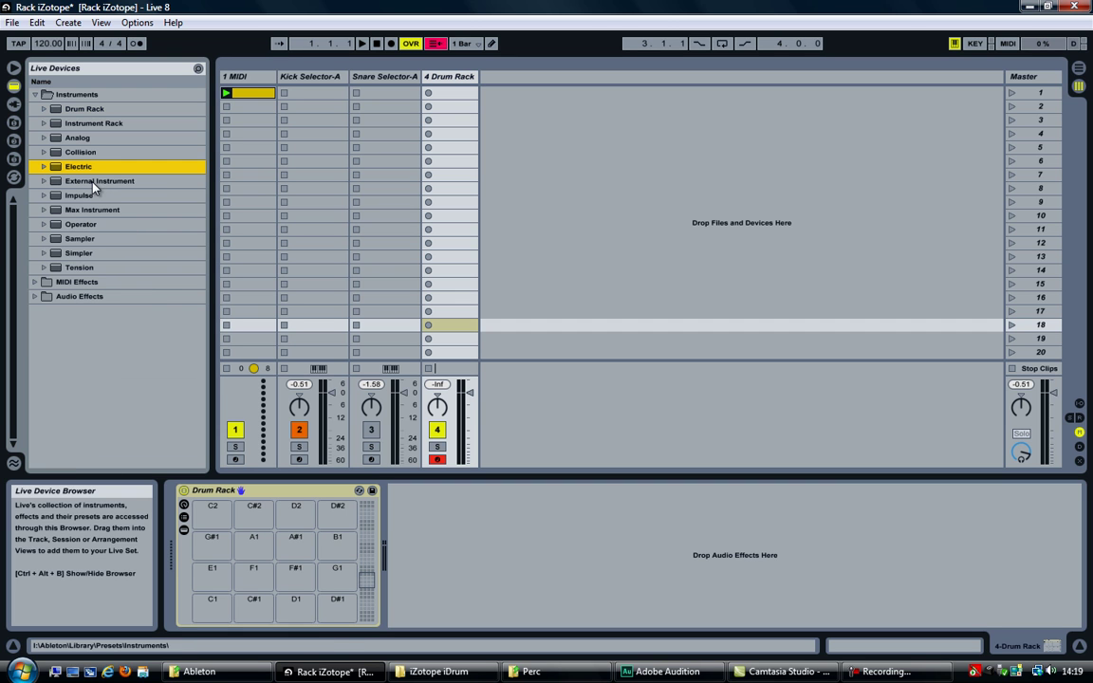
pyautogui.click(57, 252)
pyautogui.moveTo(57, 238); pyautogui.dragTo(223, 607)
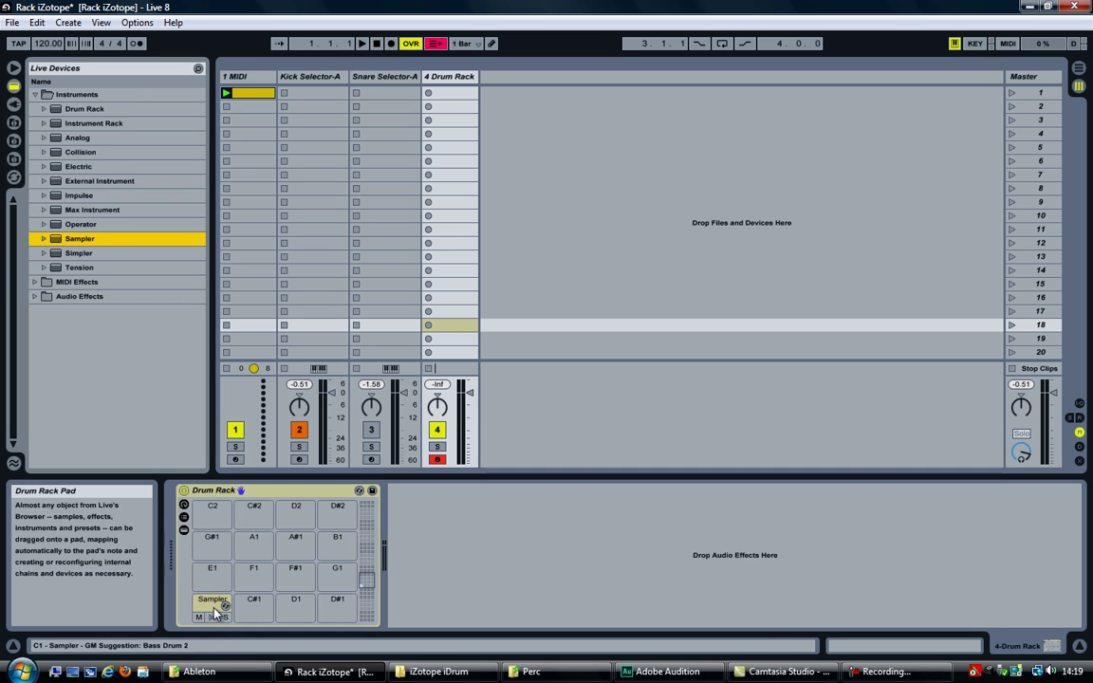
pyautogui.click(215, 604)
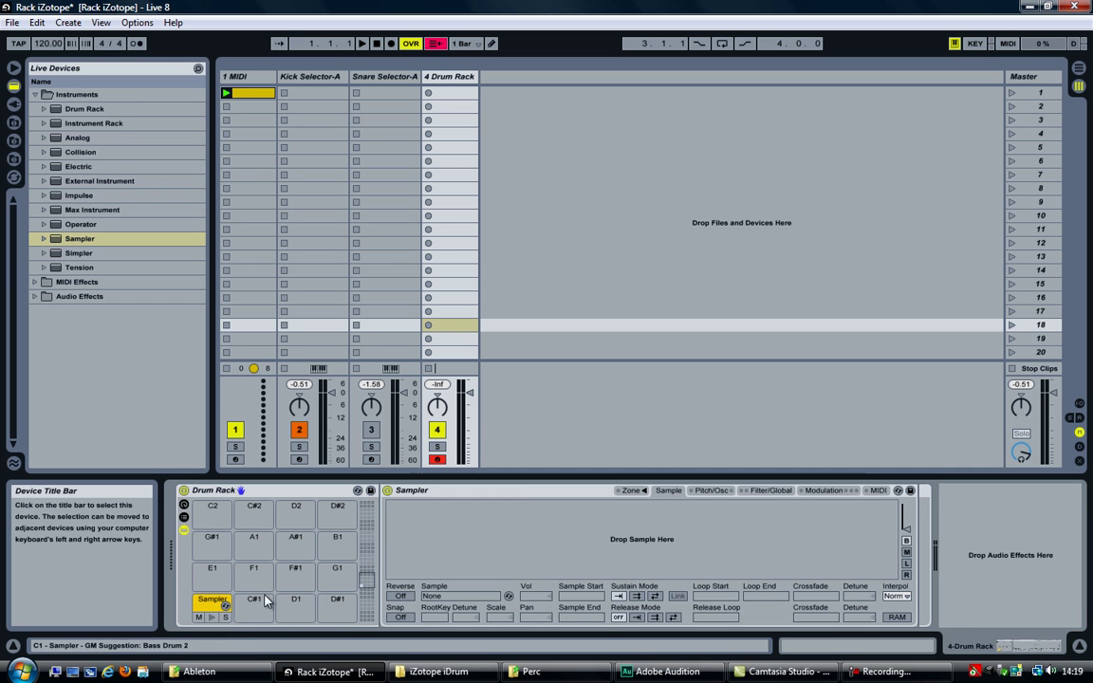
# Step: Drop all 22 iDrum Kicks samples, starting with 1stKick, into the C1 Sampler's zone editor as layers
pyautogui.click(626, 491)
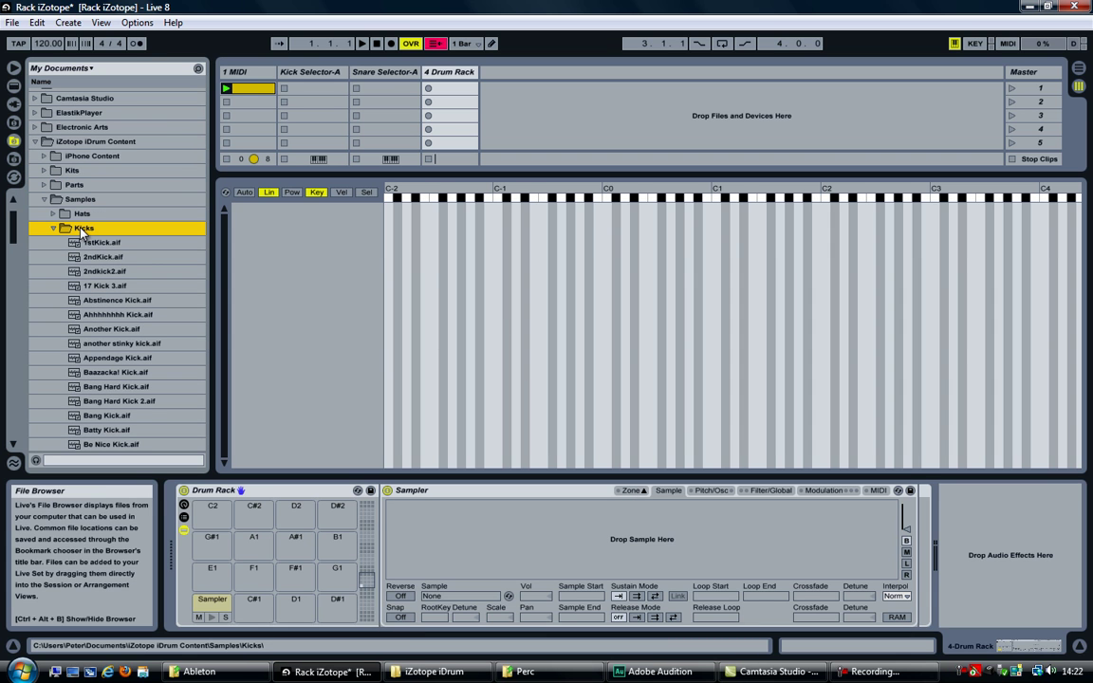
pyautogui.scroll(-1, 80, 231)
pyautogui.scroll(-1, 81, 232)
pyautogui.click(97, 188)
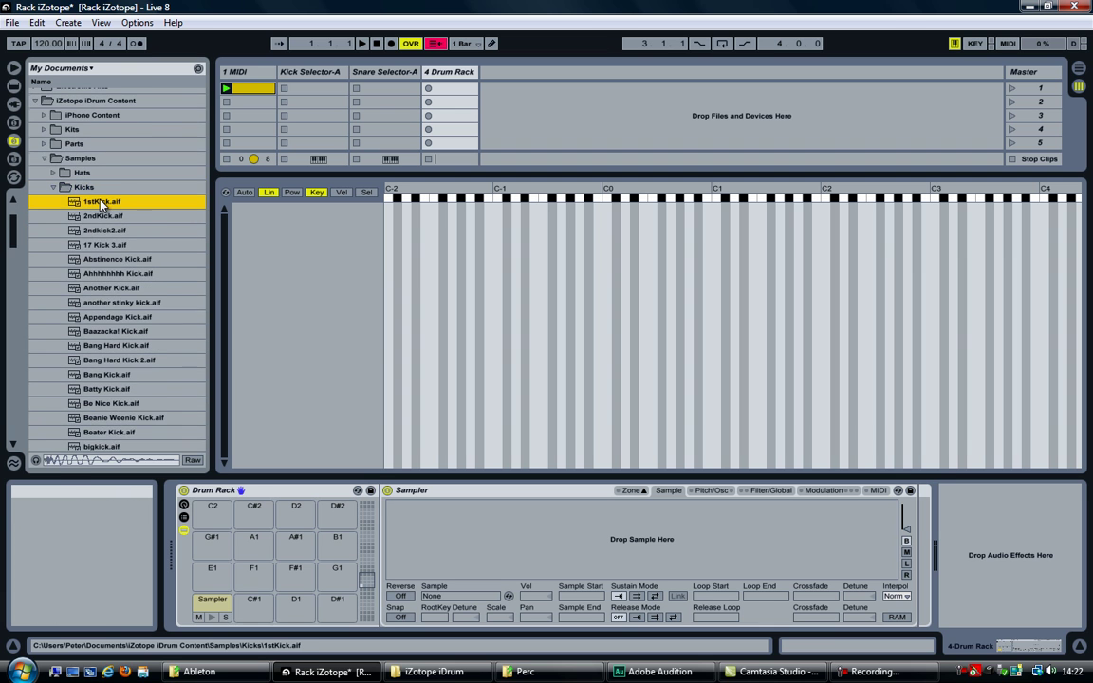
pyautogui.scroll(-2, 103, 207)
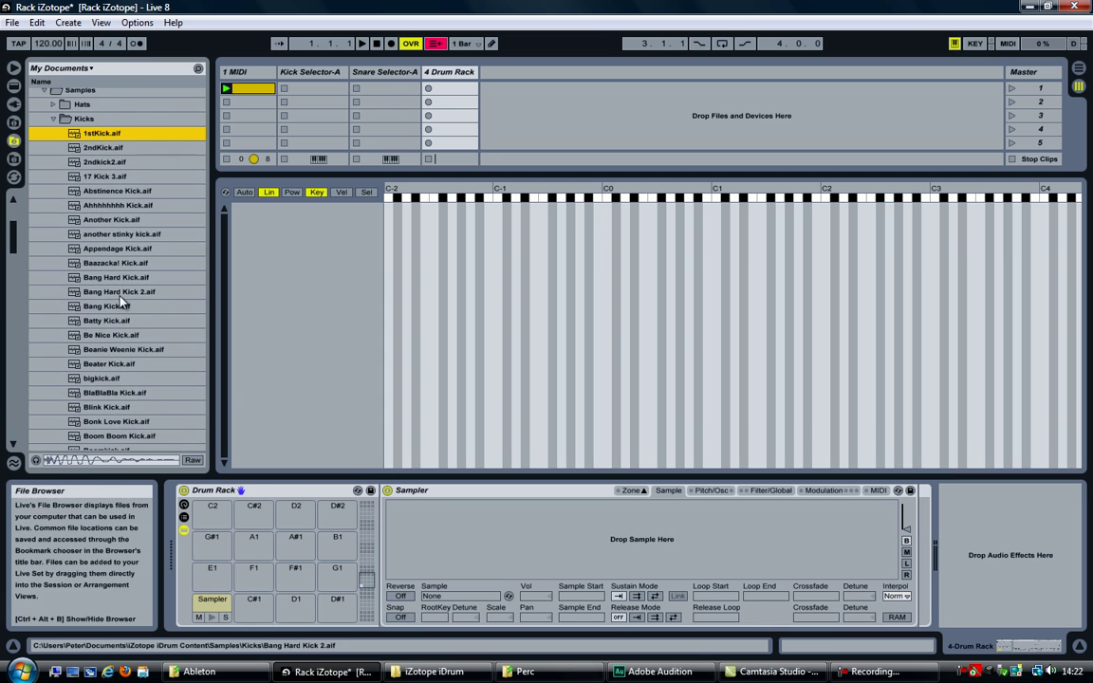
pyautogui.hotkey('ctrl', 'a')
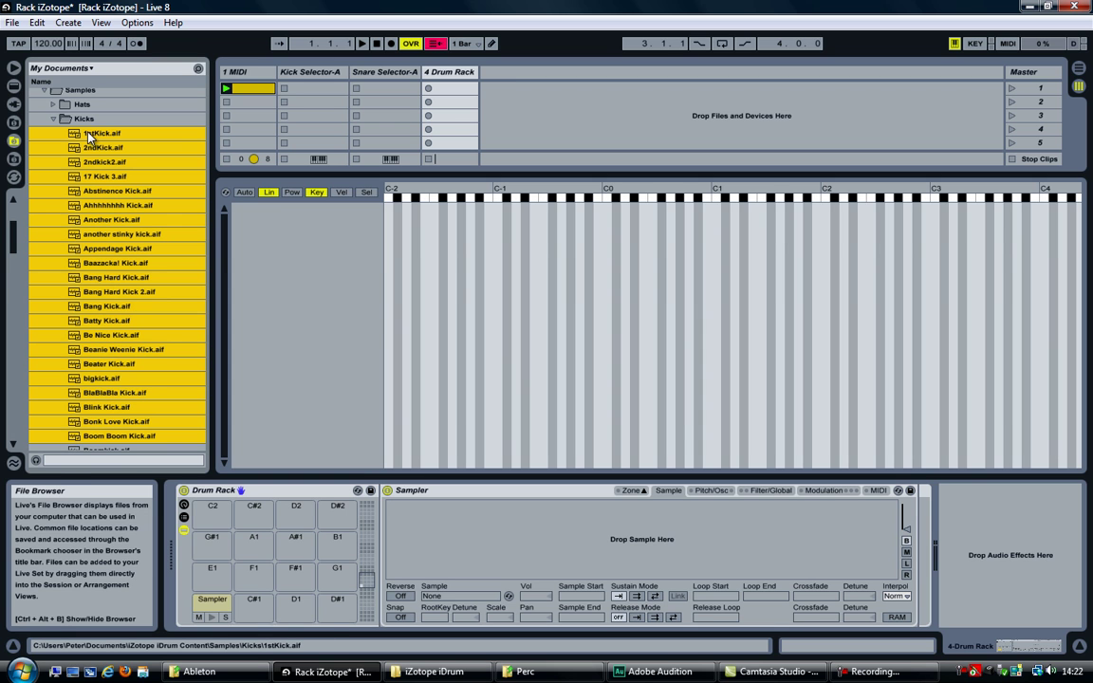
pyautogui.moveTo(88, 137); pyautogui.dragTo(281, 242)
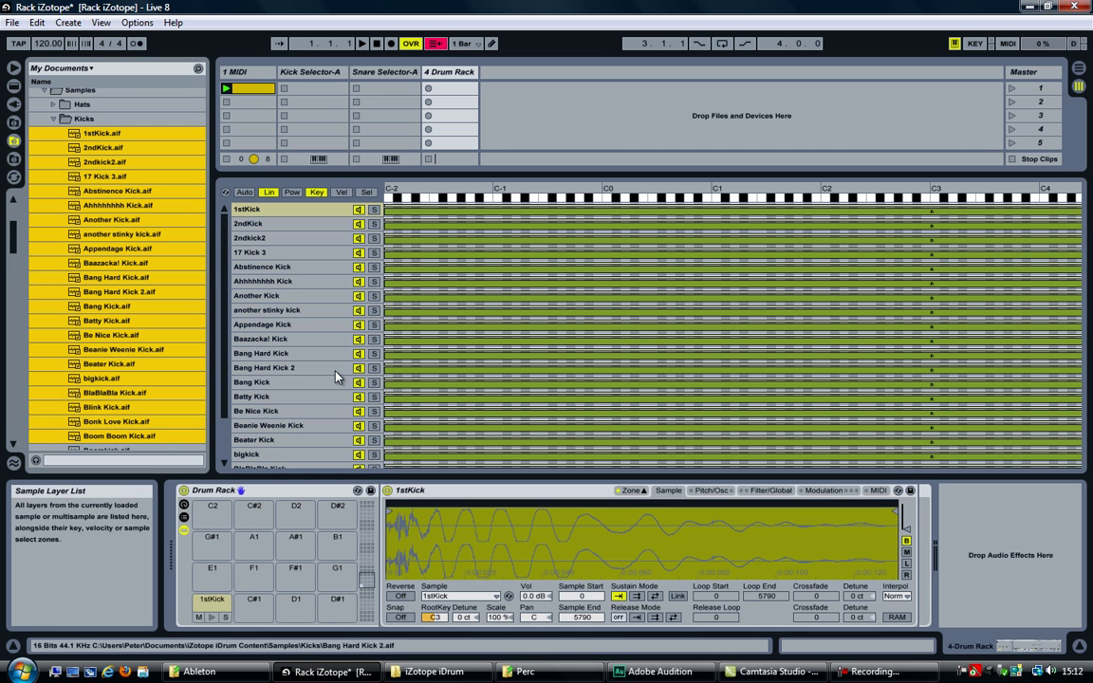
pyautogui.click(223, 223)
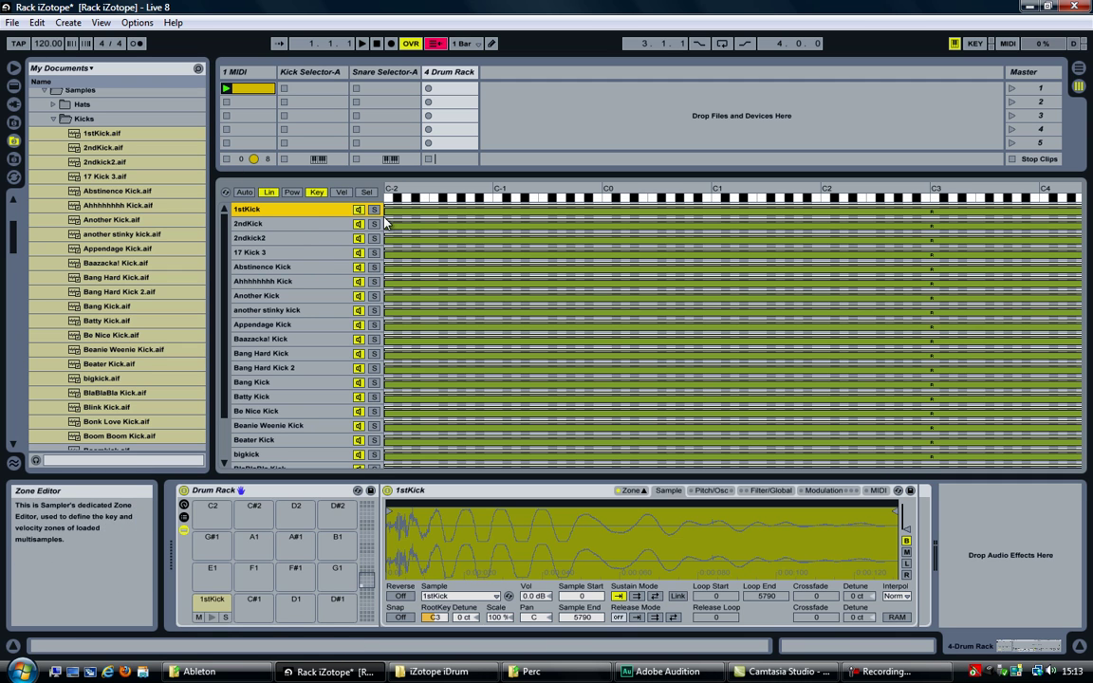
# Step: Narrow the key zones of all 22 kick layers to C3 only
pyautogui.hotkey('ctrl', 'a')
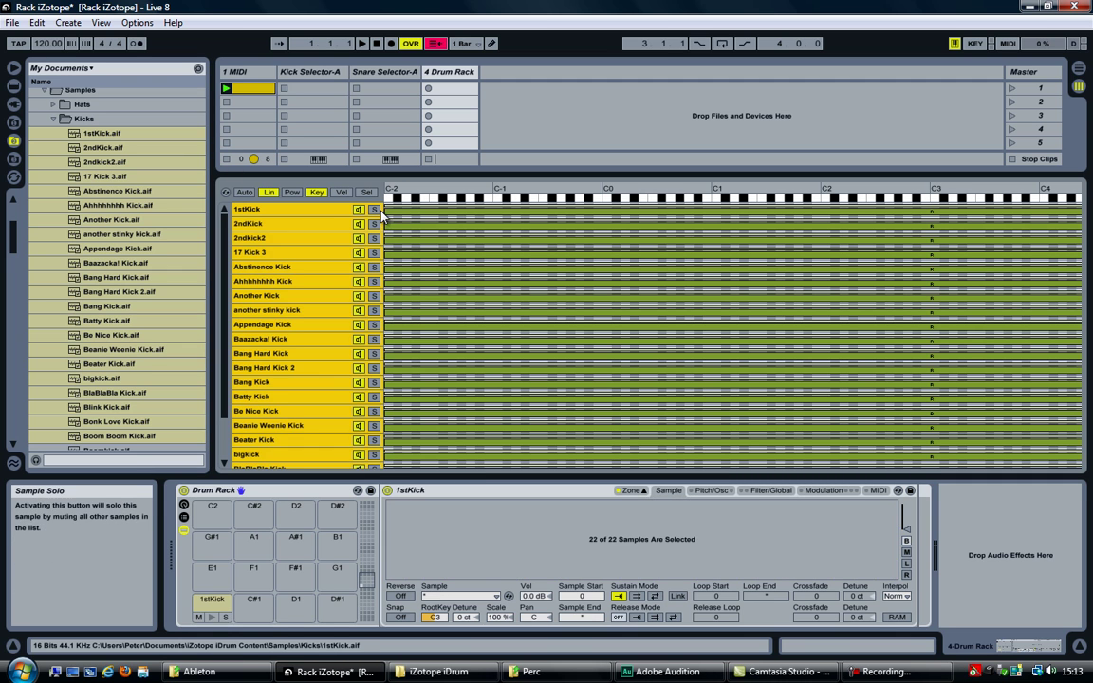
pyautogui.moveTo(392, 213); pyautogui.dragTo(931, 214)
pyautogui.moveTo(1071, 213); pyautogui.dragTo(939, 212)
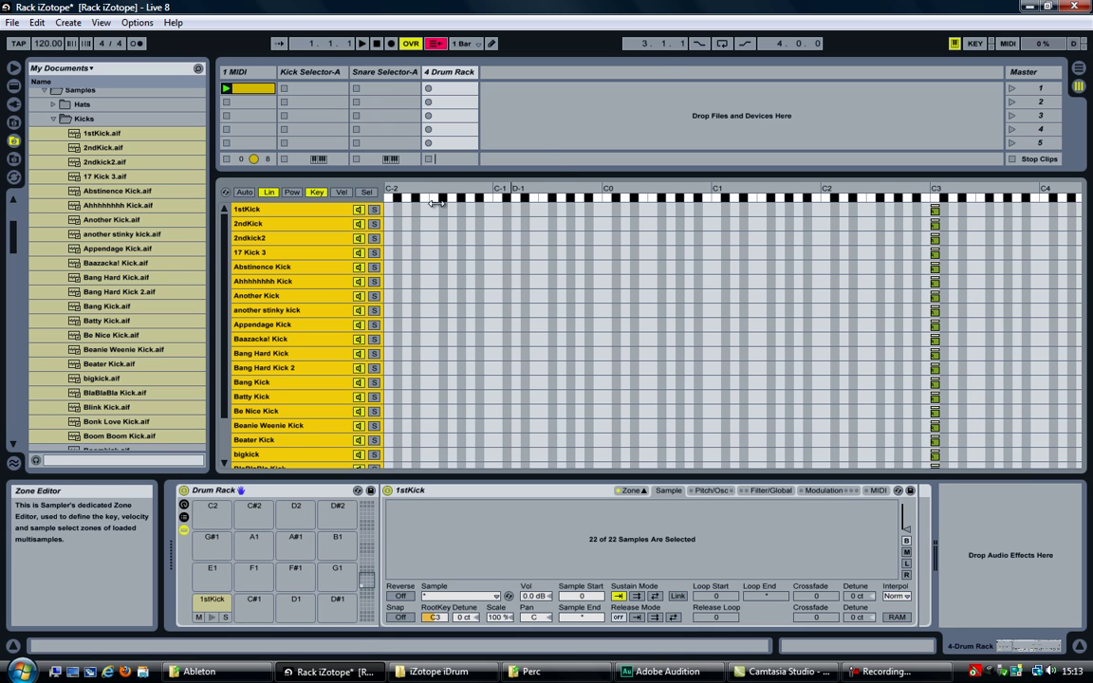
# Step: Try Distribute Ranges Equally on the sample-select zones, check 1stKick, then undo it
pyautogui.click(366, 193)
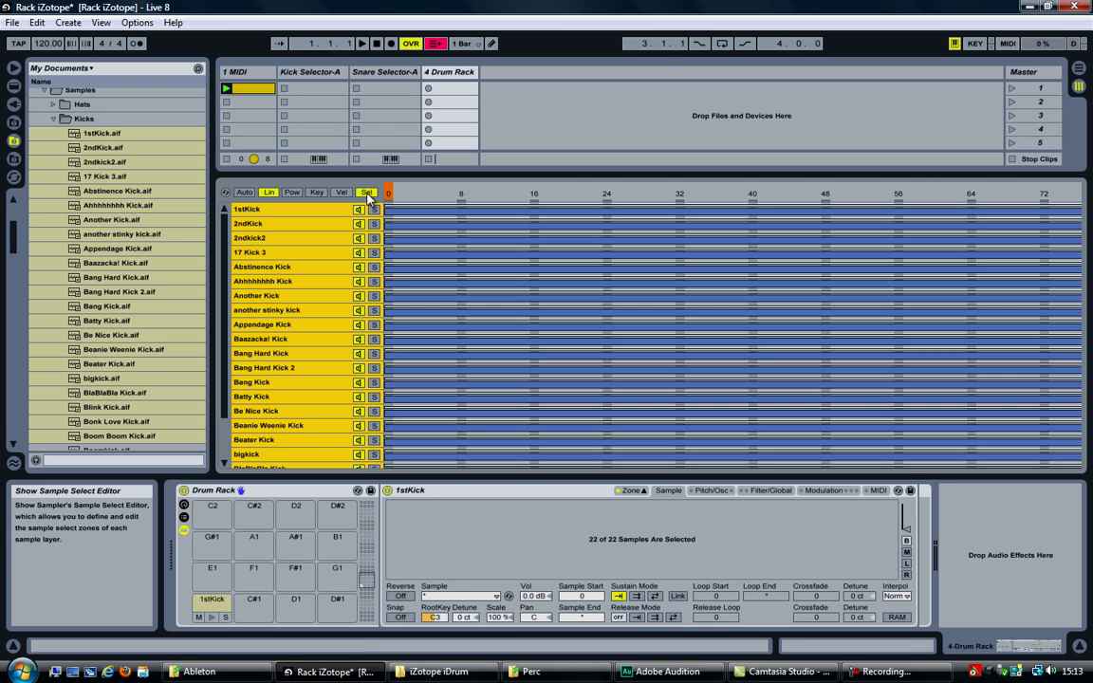
pyautogui.scroll(-3, 220, 300)
pyautogui.scroll(3, 220, 275)
pyautogui.rightClick(433, 193)
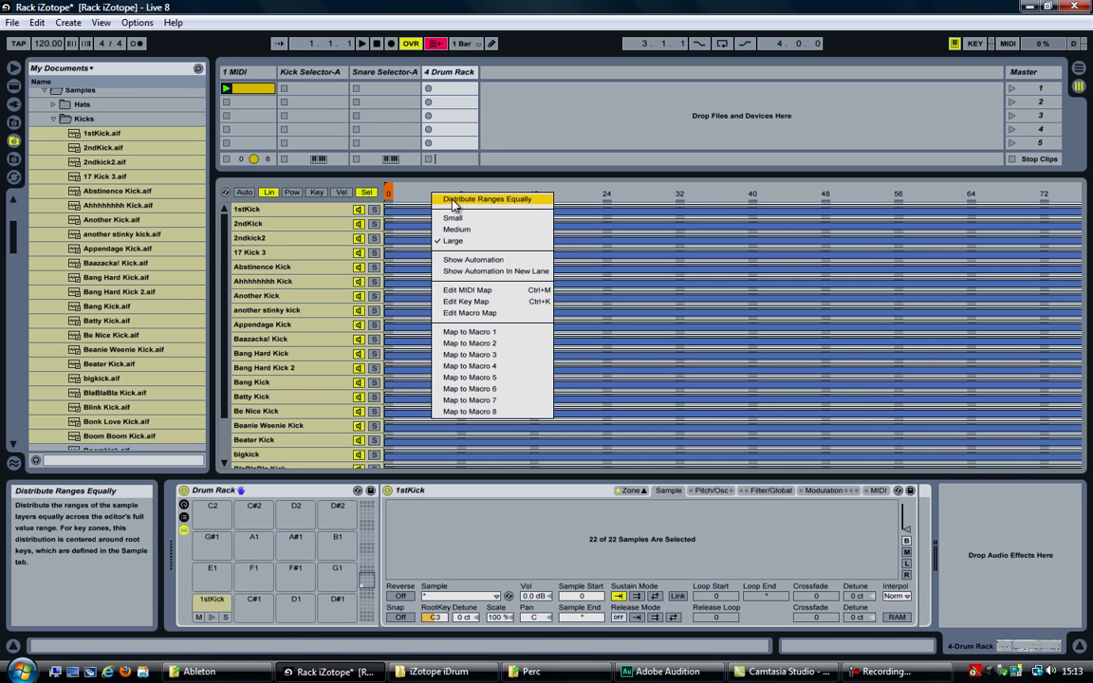
pyautogui.click(453, 206)
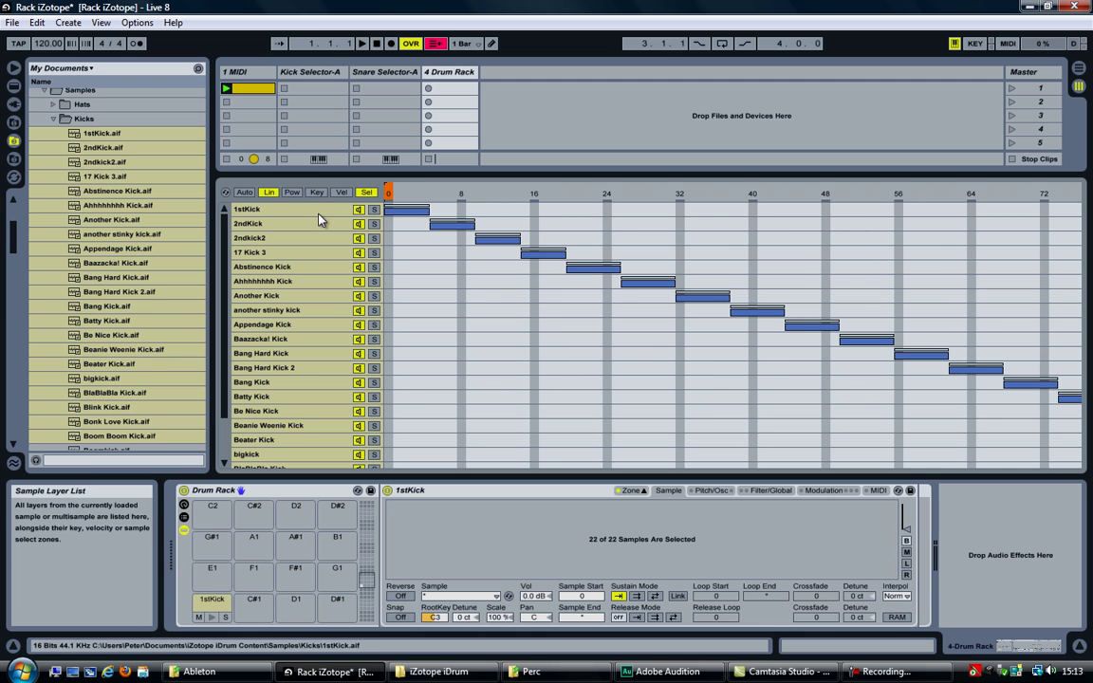
pyautogui.click(377, 211)
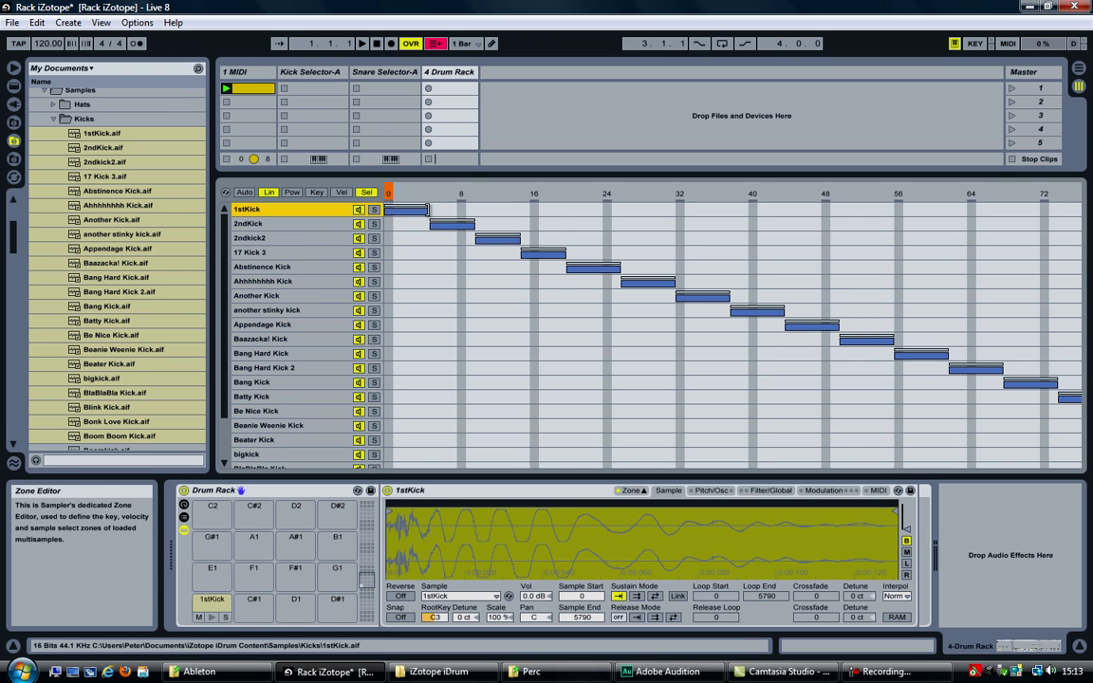
pyautogui.moveTo(389, 213); pyautogui.dragTo(429, 214)
pyautogui.click(397, 212)
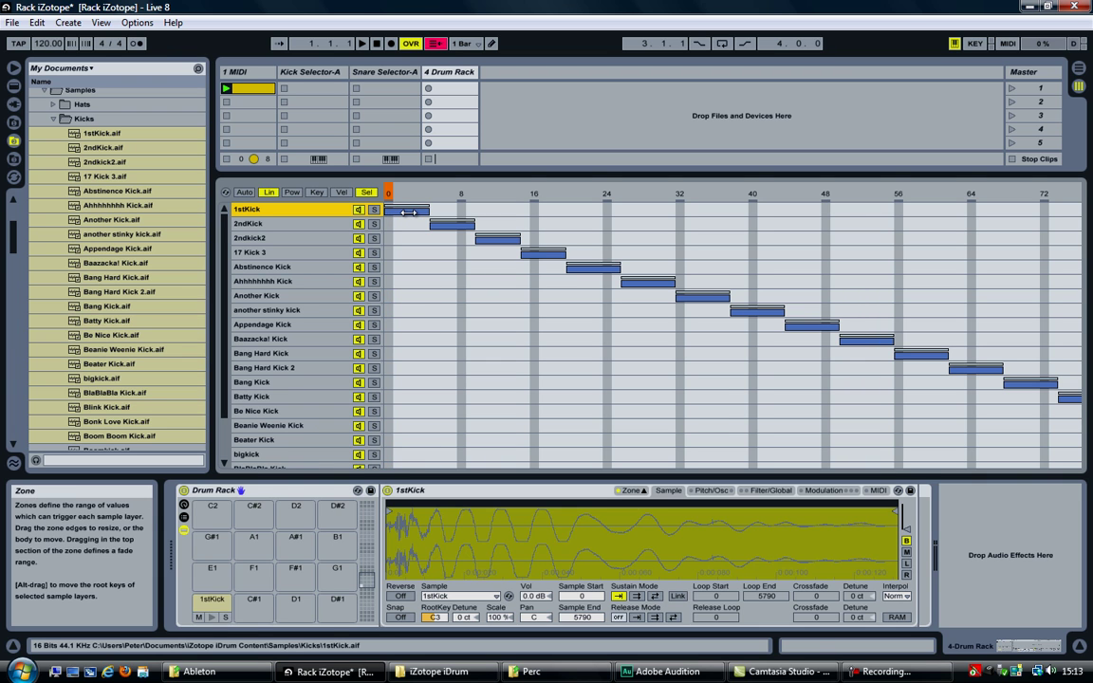
pyautogui.click(36, 22)
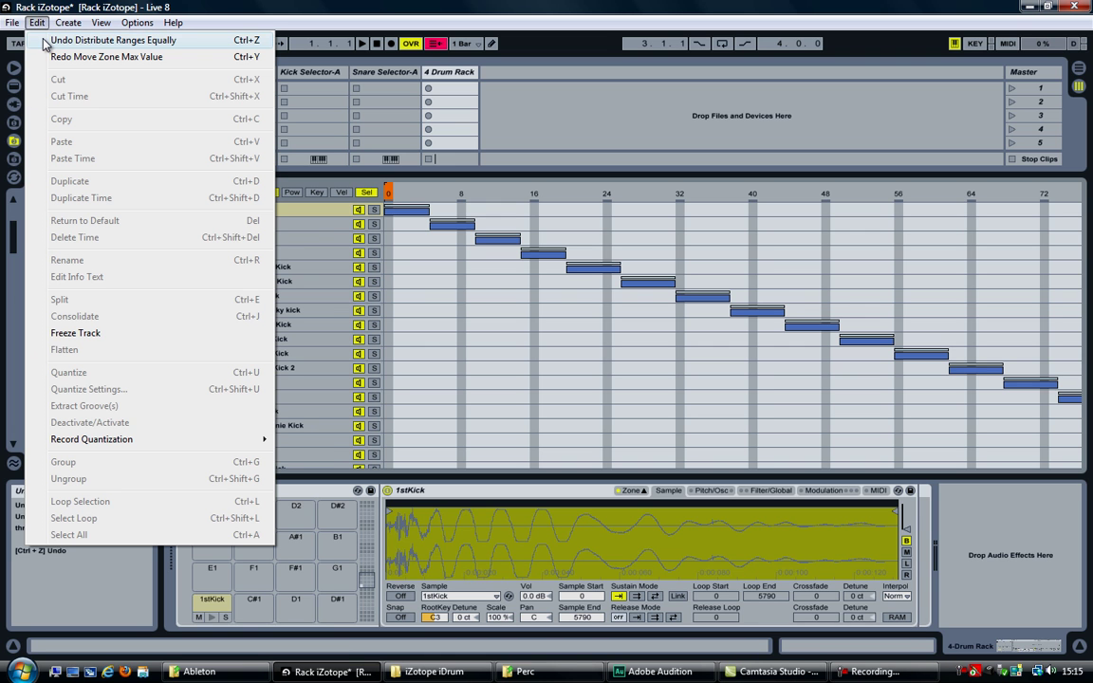
pyautogui.click(43, 42)
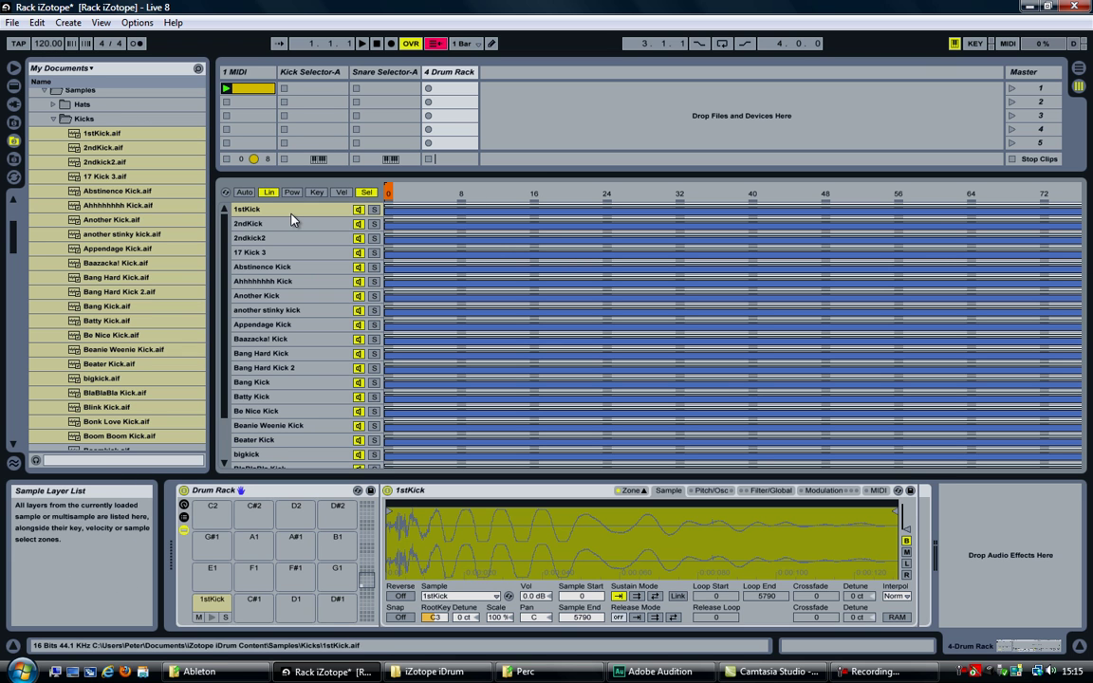
# Step: End all sample-select zones at 22 and distribute them equally, one value per kick layer
pyautogui.hotkey('ctrl', 'a')
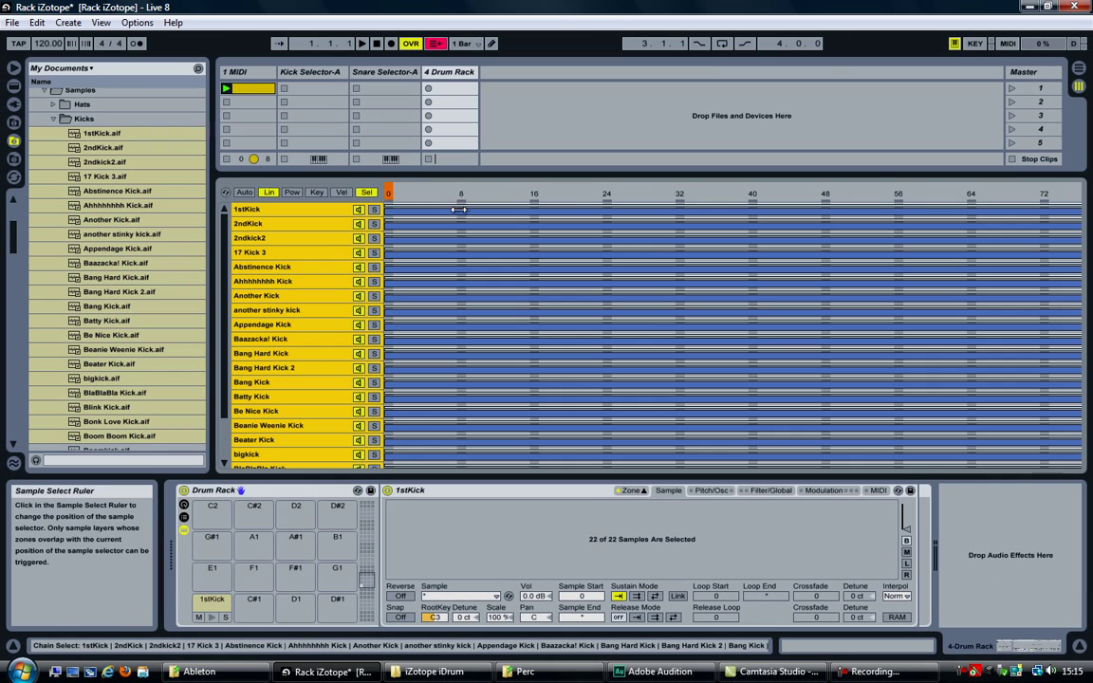
pyautogui.moveTo(1078, 212); pyautogui.dragTo(580, 211)
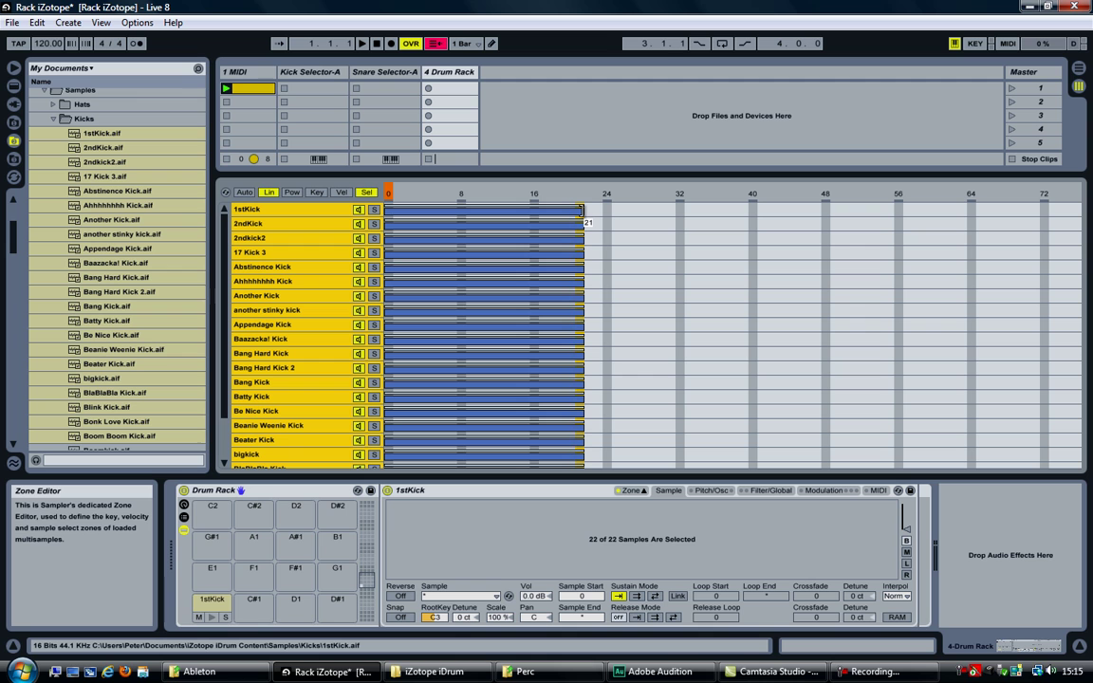
pyautogui.rightClick(450, 191)
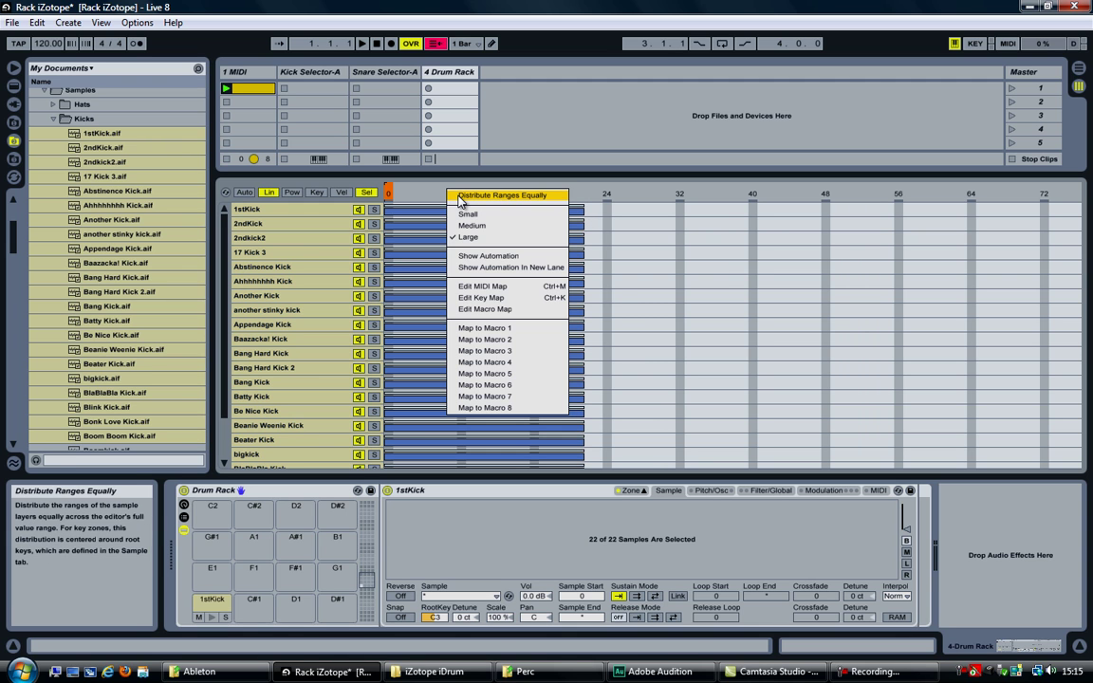
pyautogui.click(460, 196)
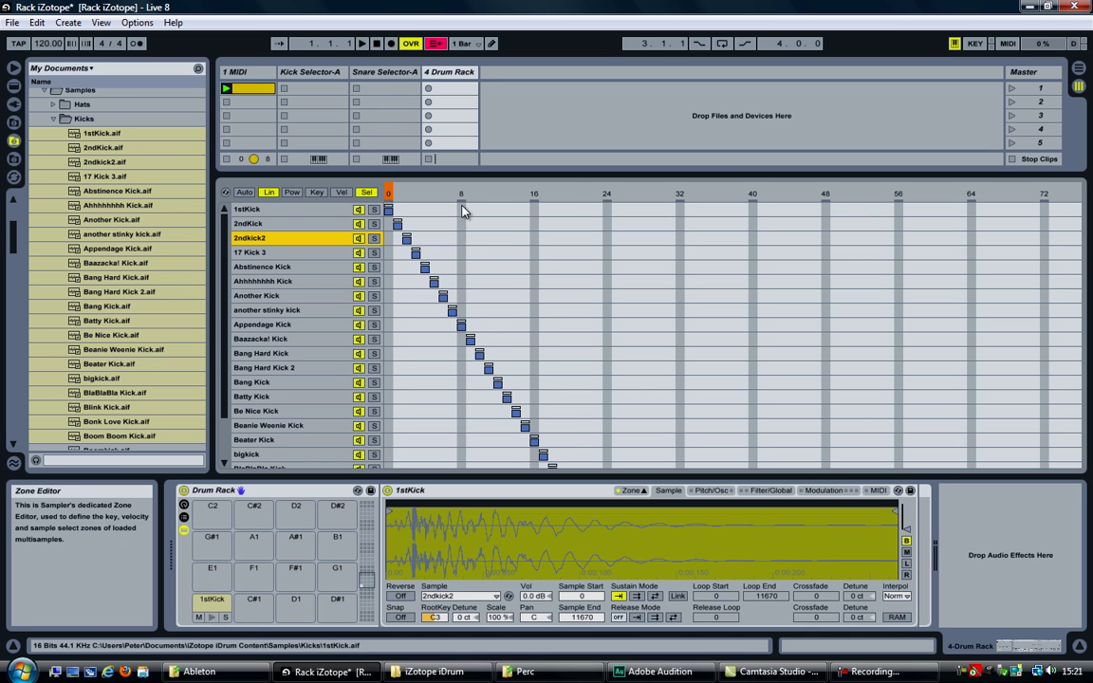
pyautogui.click(406, 238)
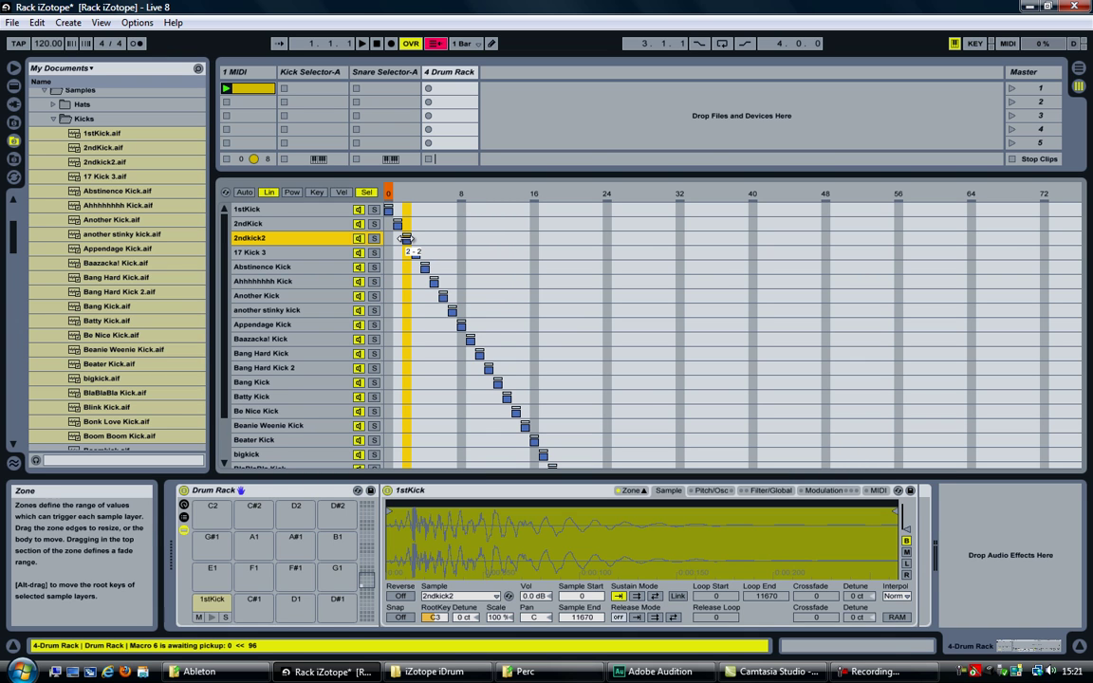
# Step: Map the sample selector to Macro 1, Sample Selector, and set the mapping's Max to 21
pyautogui.rightClick(388, 193)
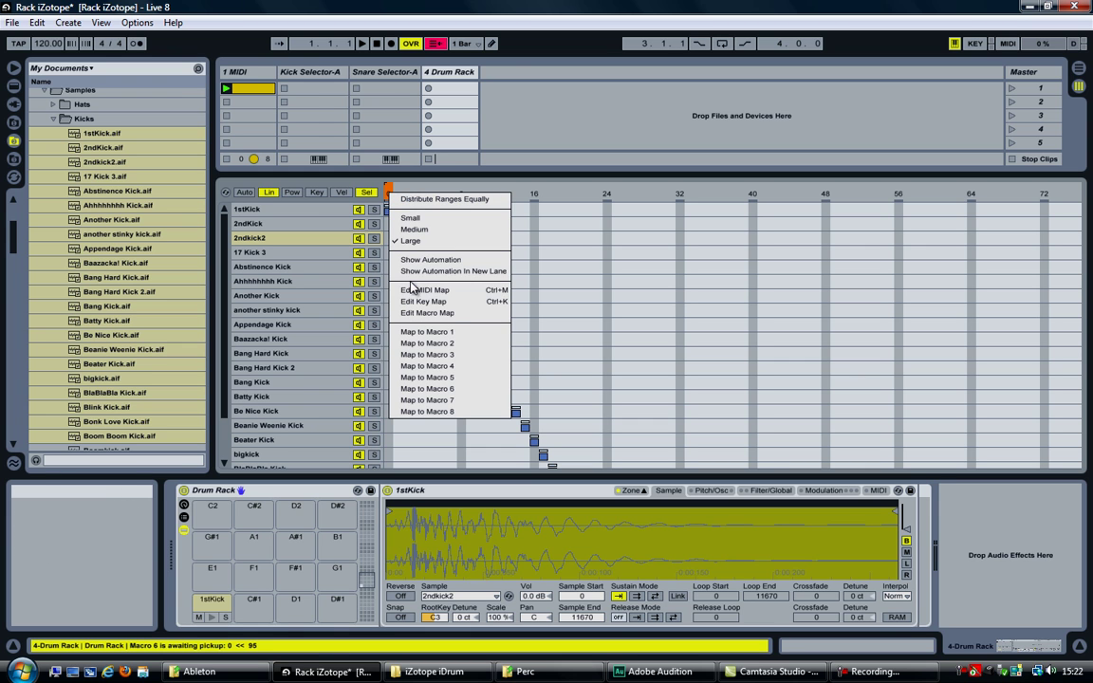
pyautogui.click(427, 332)
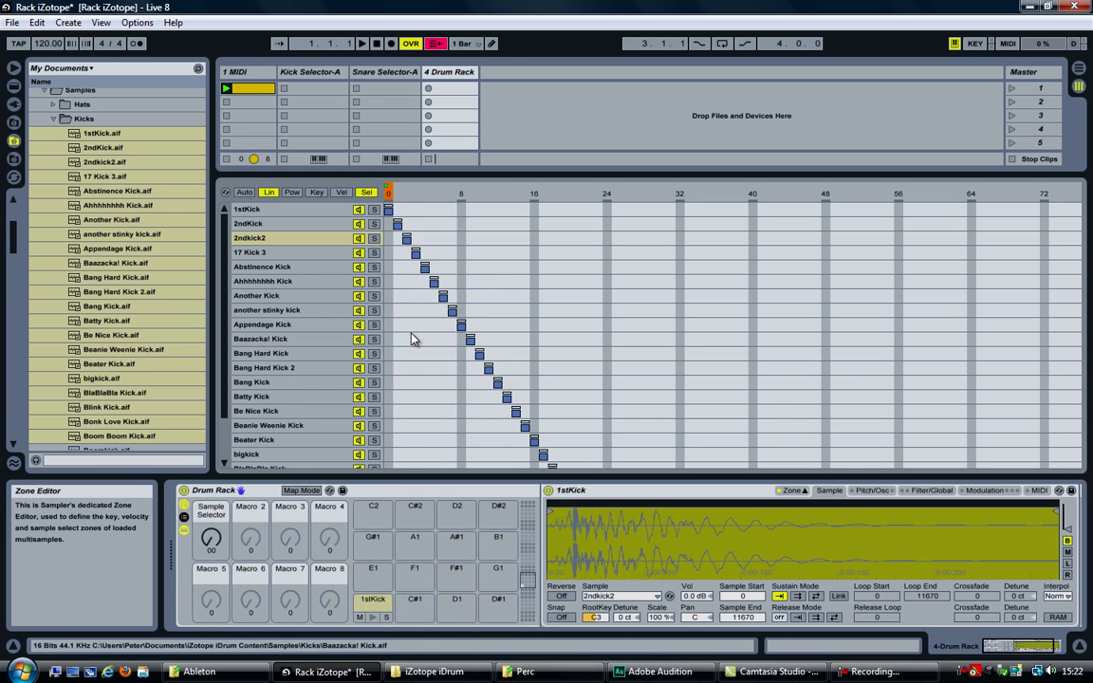
pyautogui.moveTo(213, 543)
pyautogui.mouseDown()
pyautogui.moveTo(214, 508)
pyautogui.moveTo(210, 569)
pyautogui.moveTo(213, 539)
pyautogui.mouseUp()
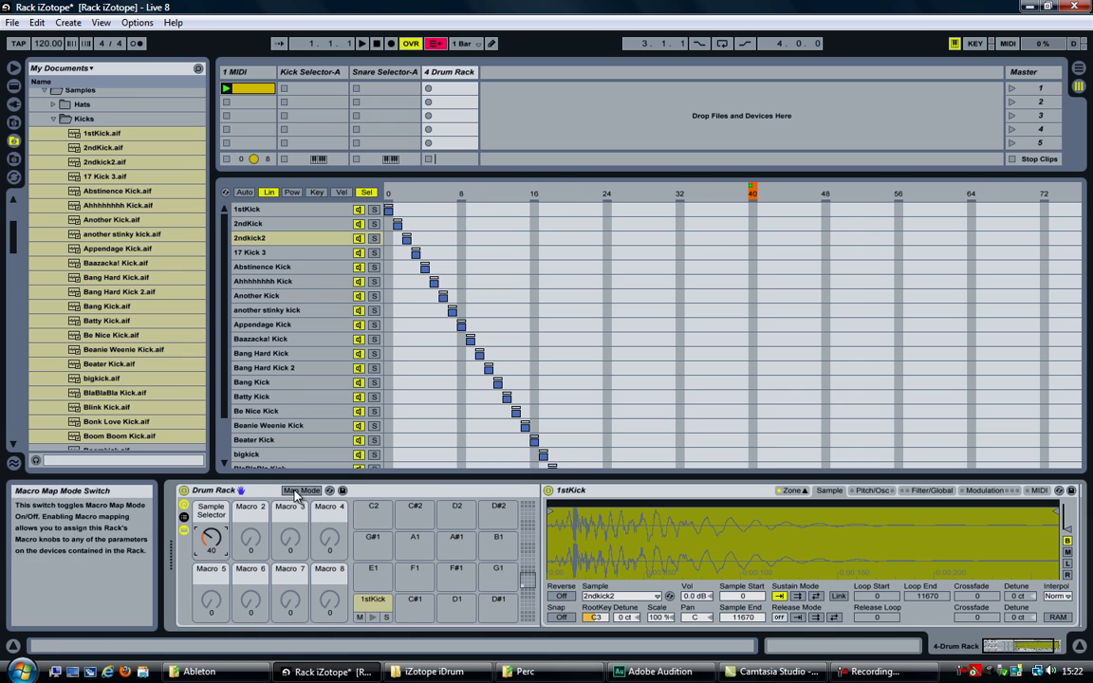
pyautogui.click(301, 489)
pyautogui.click(328, 95)
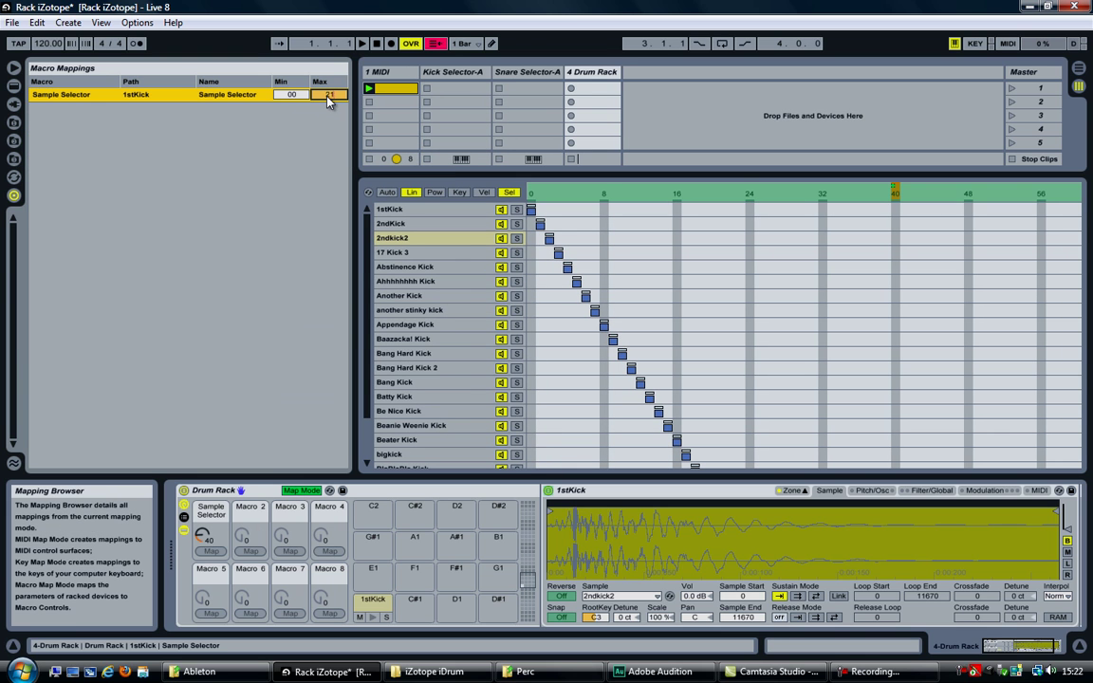
pyautogui.write('21')
pyautogui.press('Return')
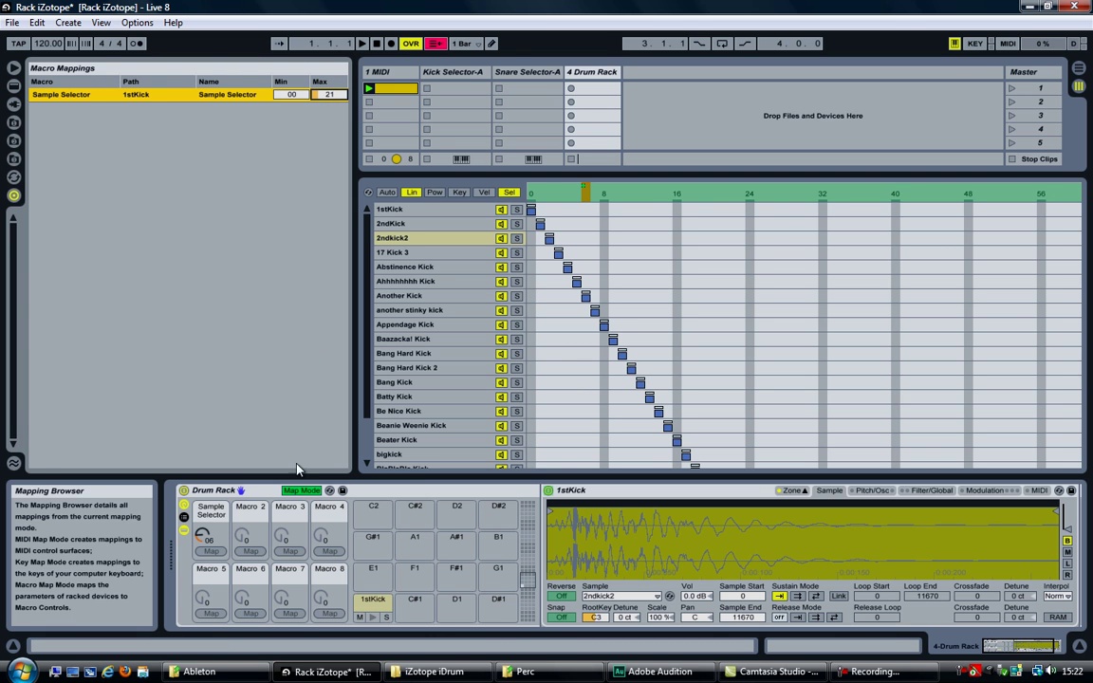
# Step: Leave Map Mode, show the selector ruler at Medium, and test Sample Selector values 14 and 11
pyautogui.click(300, 490)
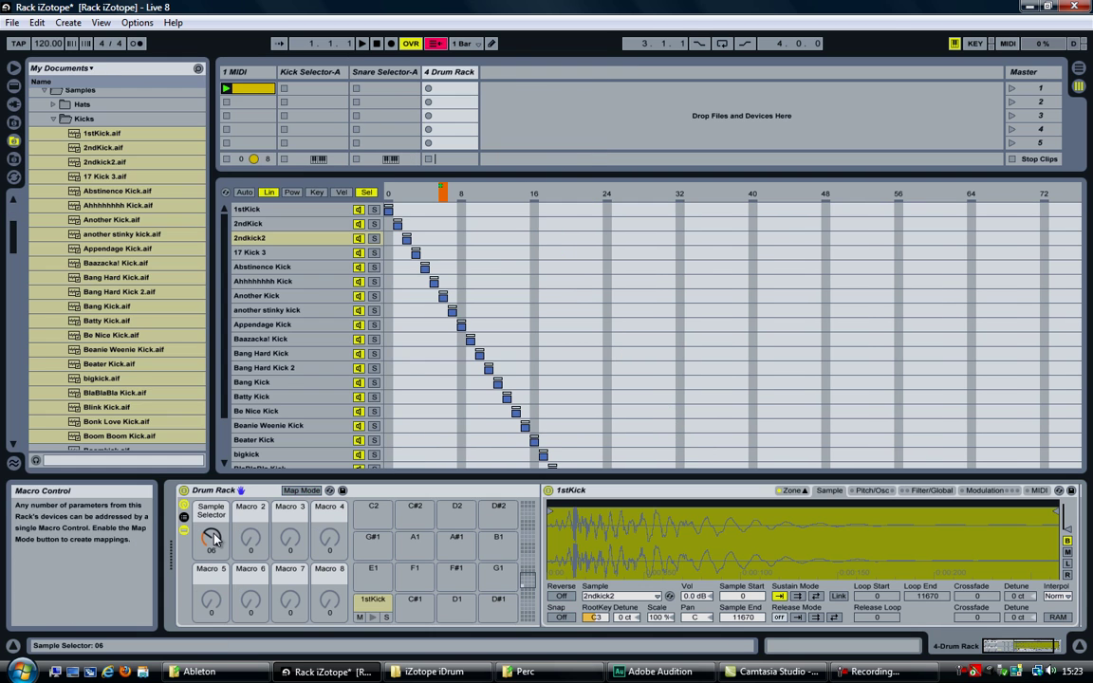
pyautogui.rightClick(481, 192)
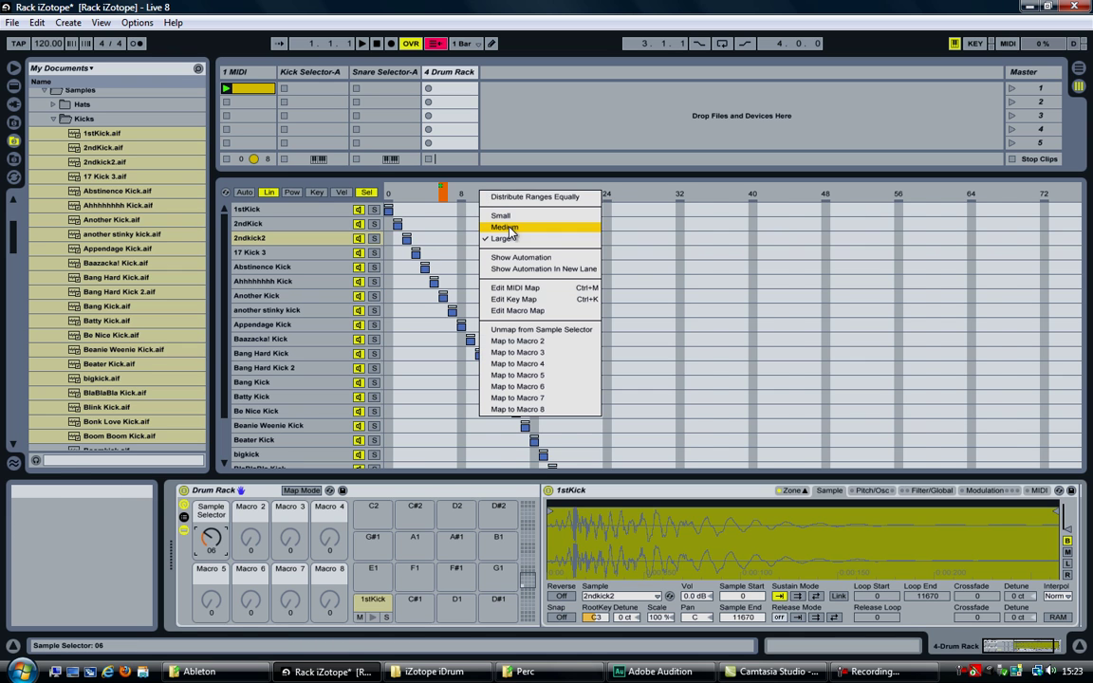
pyautogui.click(504, 228)
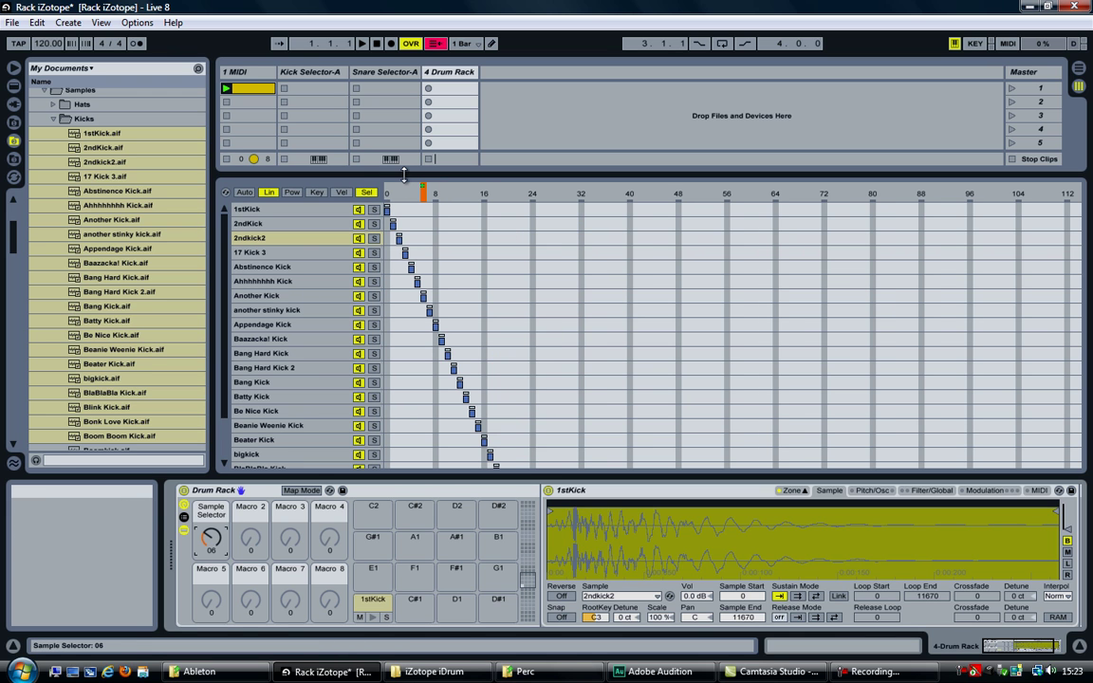
pyautogui.scroll(-3, 263, 202)
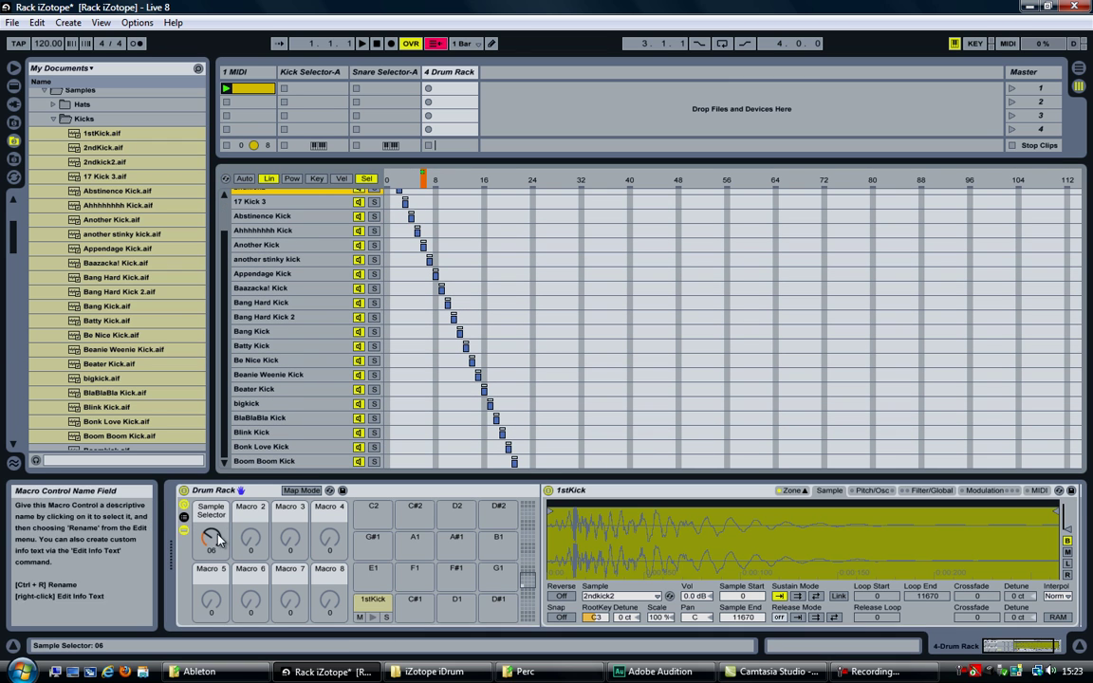
pyautogui.moveTo(211, 539); pyautogui.dragTo(212, 540)
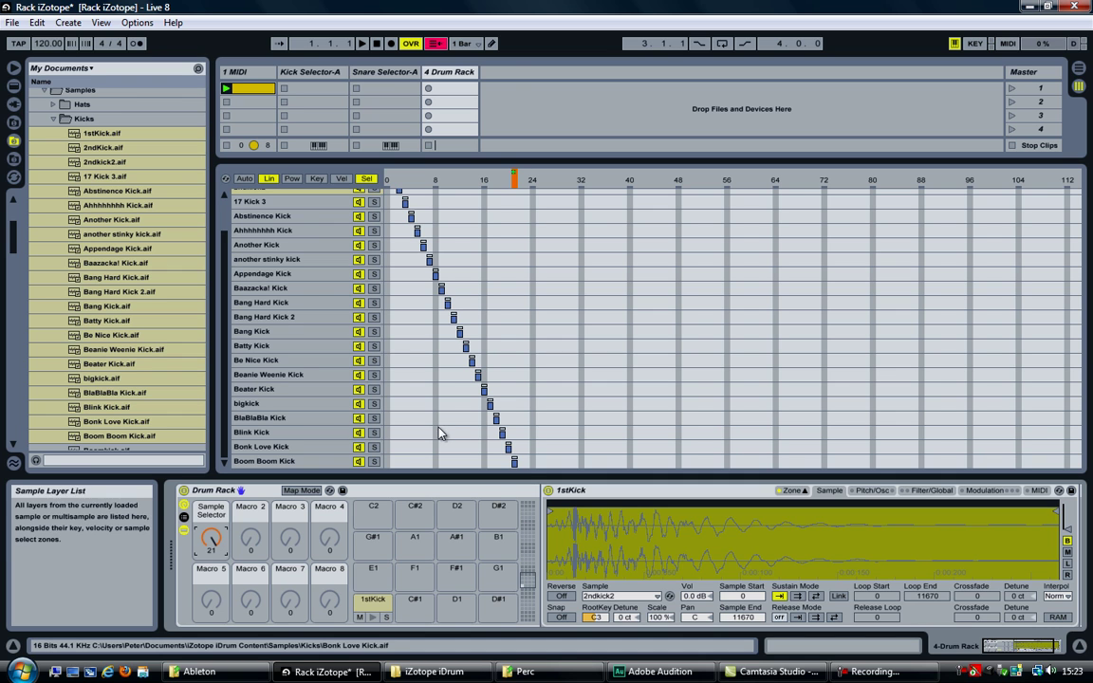
pyautogui.moveTo(224, 540); pyautogui.dragTo(223, 553)
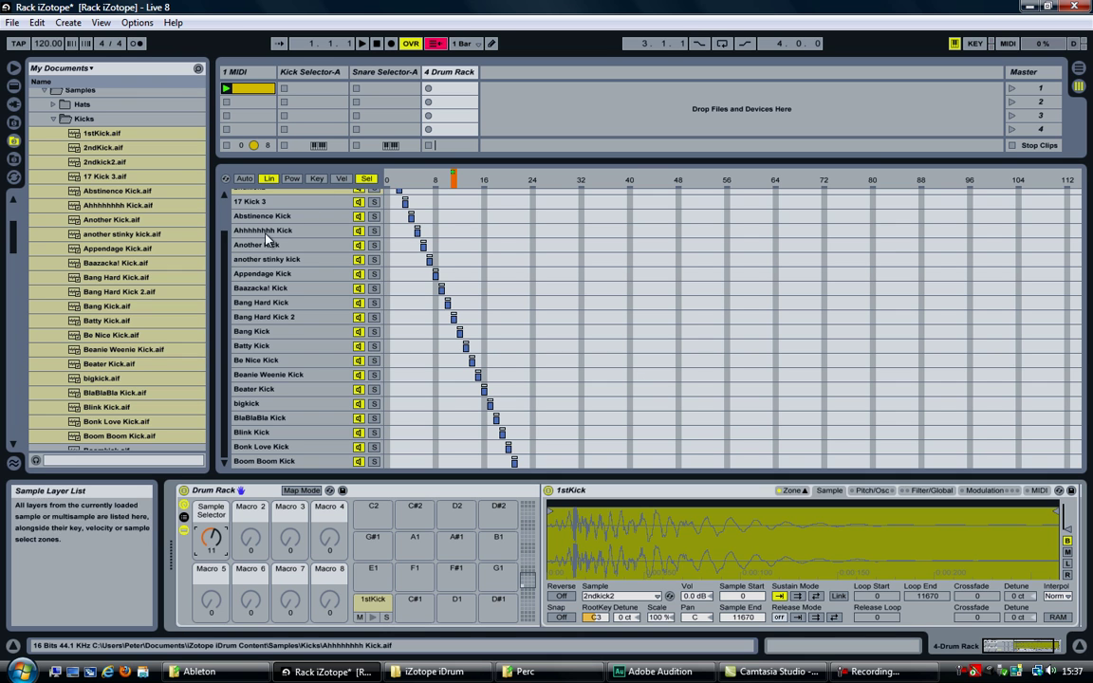
# Step: Check the 1stKick, 2ndKick and 2ndkick2 layers, then hide the zone editor to show the Session mixer
pyautogui.scroll(3, 227, 218)
pyautogui.click(248, 195)
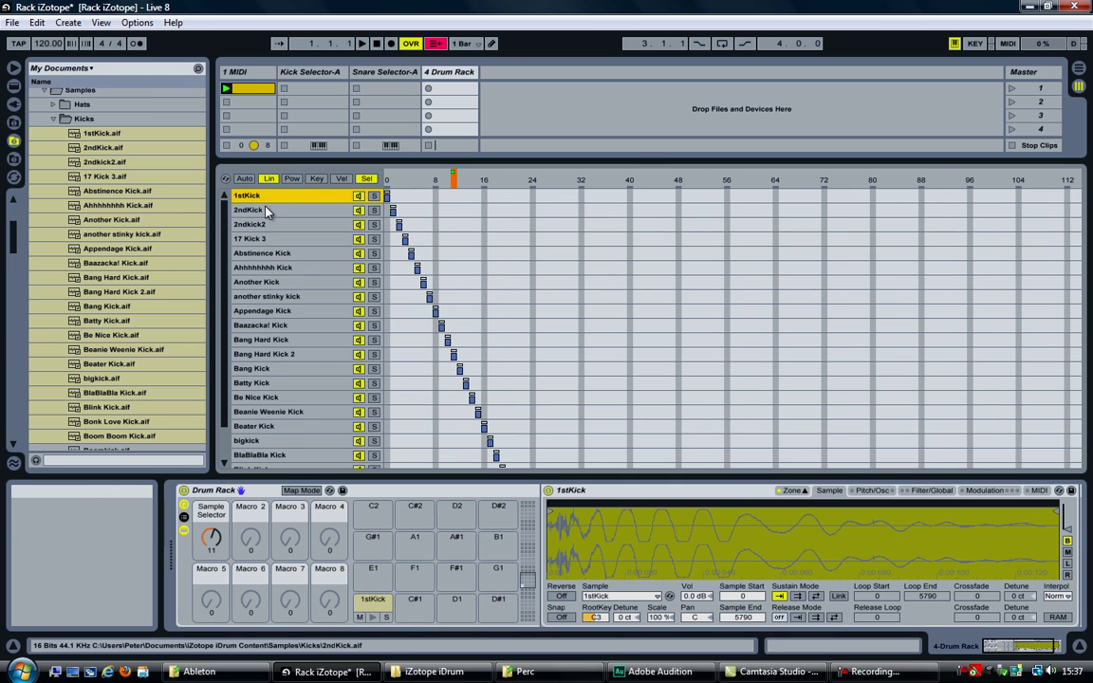
pyautogui.click(248, 210)
pyautogui.click(249, 224)
pyautogui.scroll(-1, 201, 247)
pyautogui.scroll(1, 228, 261)
pyautogui.click(276, 198)
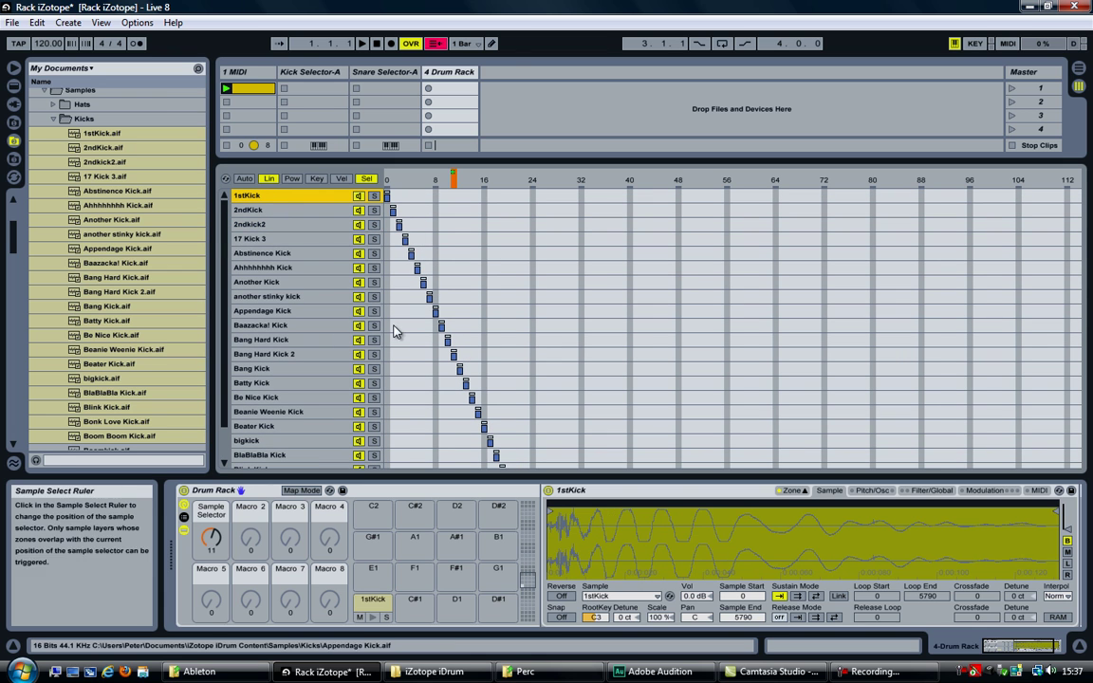
pyautogui.hotkey('shift', 'Tab')
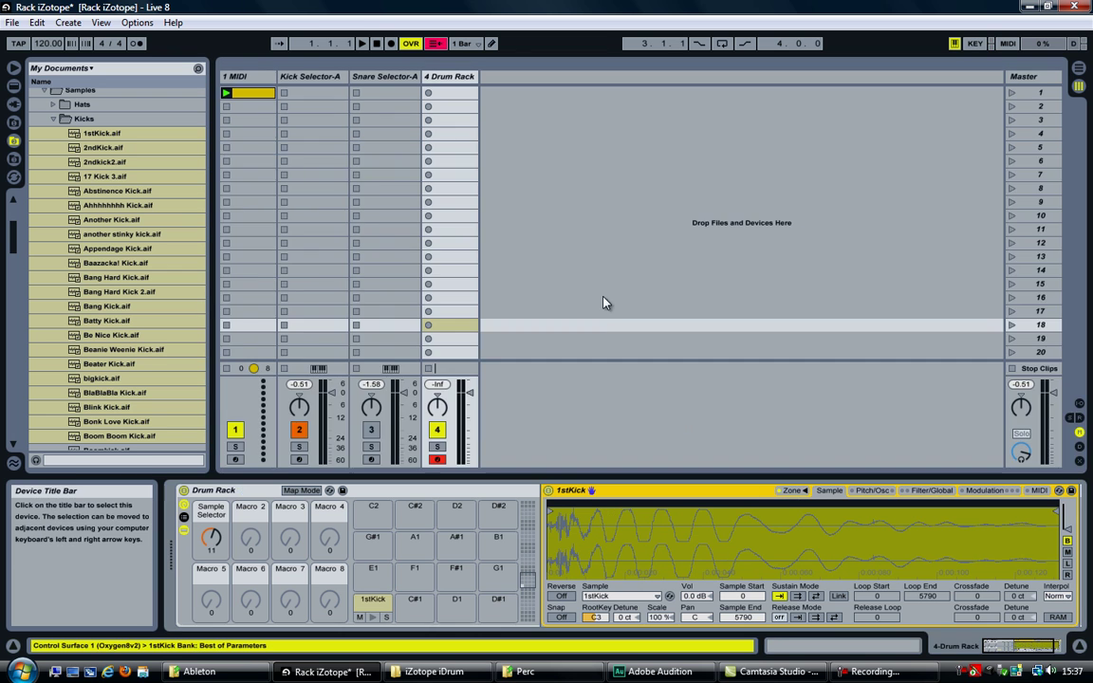
# Step: Delete the 4 Drum Rack track and show Kick Selector-A's layer zones
pyautogui.click(454, 79)
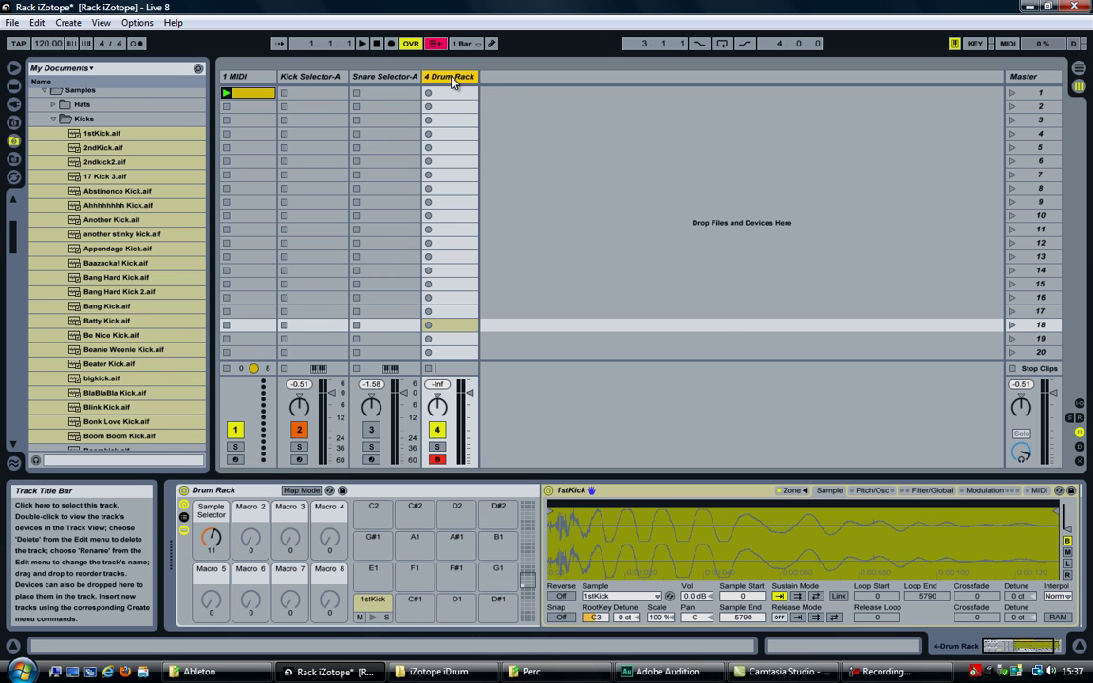
pyautogui.press('Delete')
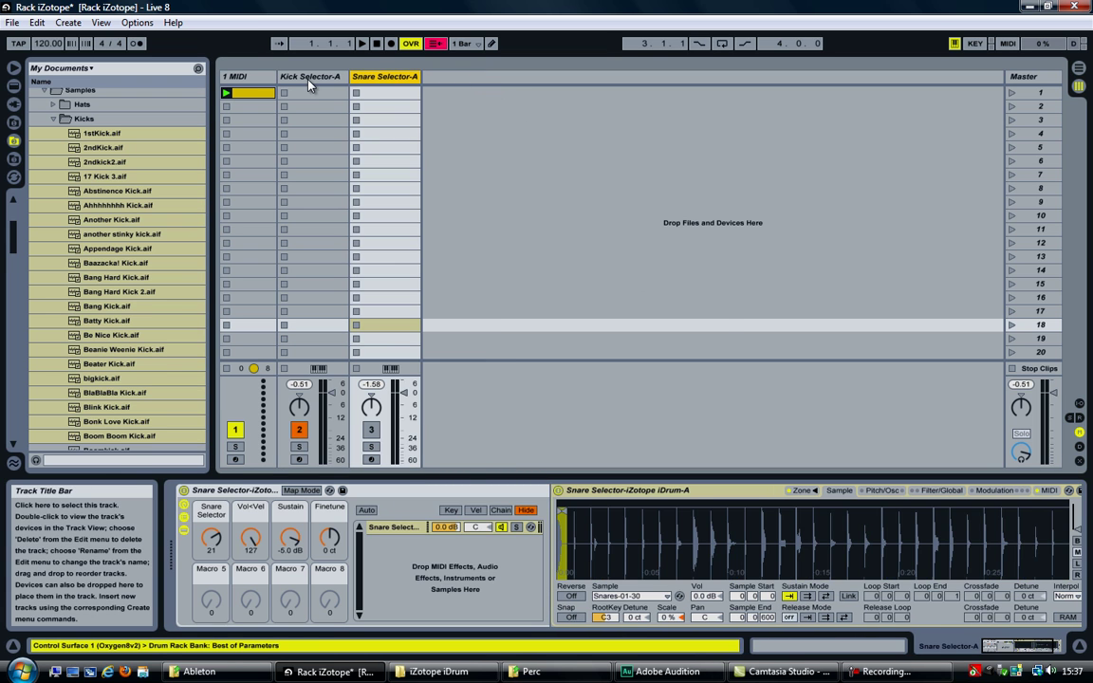
pyautogui.click(308, 80)
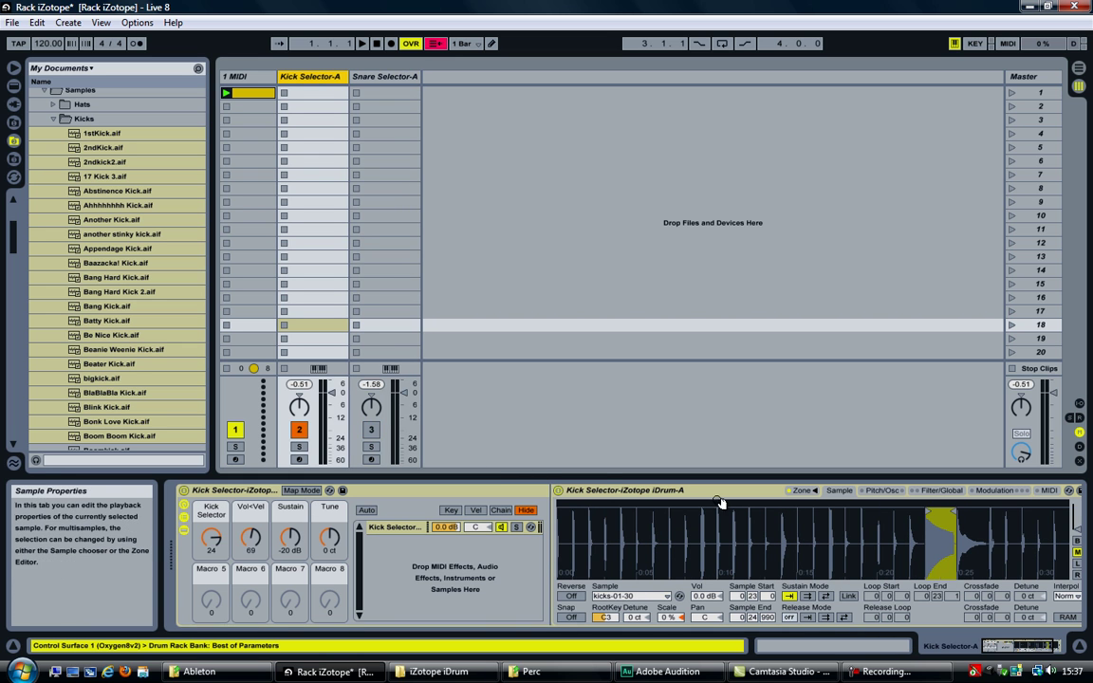
pyautogui.click(802, 491)
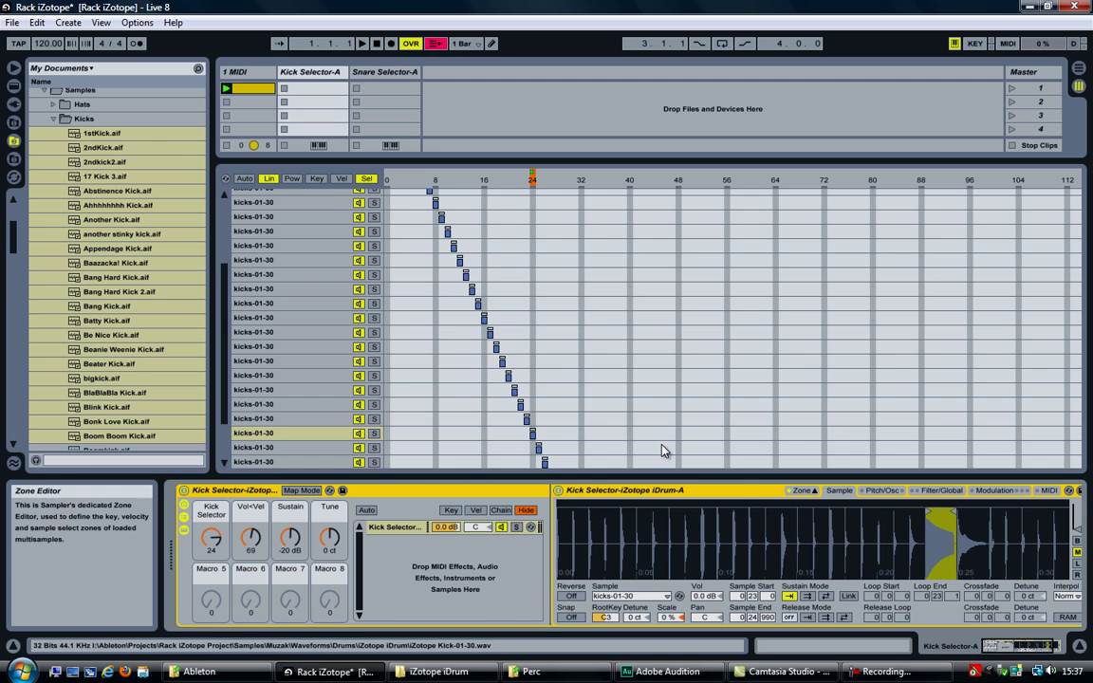
# Step: Step through the kicks-01-30 layers back to the first, then select the iDrum sampler device
pyautogui.moveTo(223, 273); pyautogui.dragTo(218, 183)
pyautogui.click(256, 209)
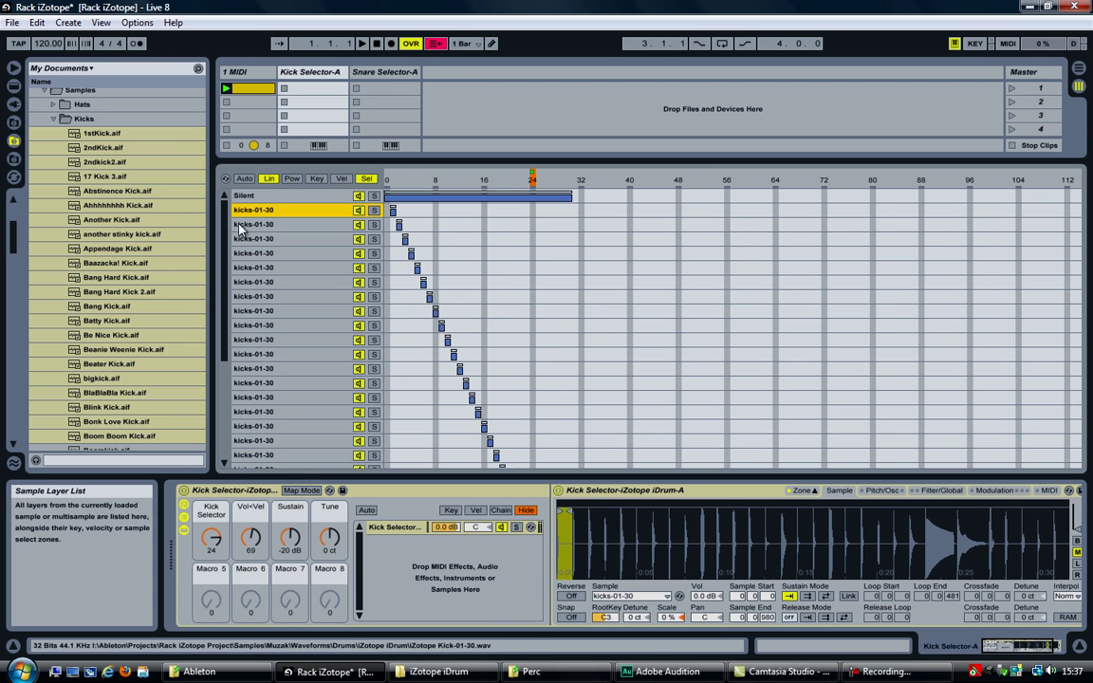
pyautogui.click(262, 226)
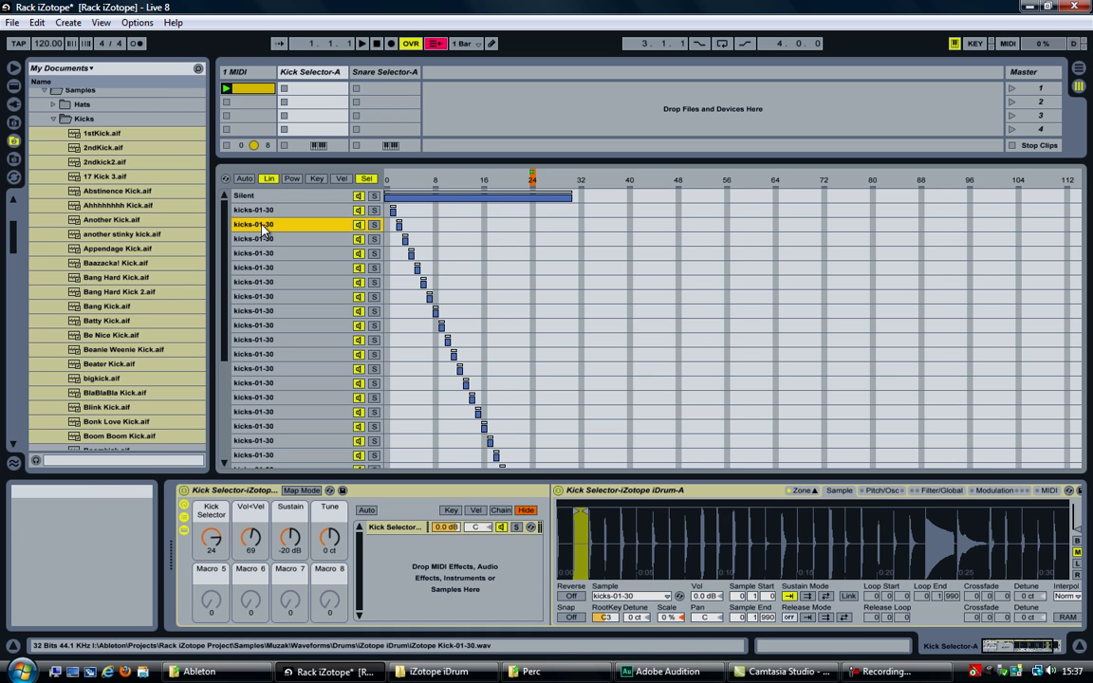
pyautogui.click(262, 240)
pyautogui.click(261, 252)
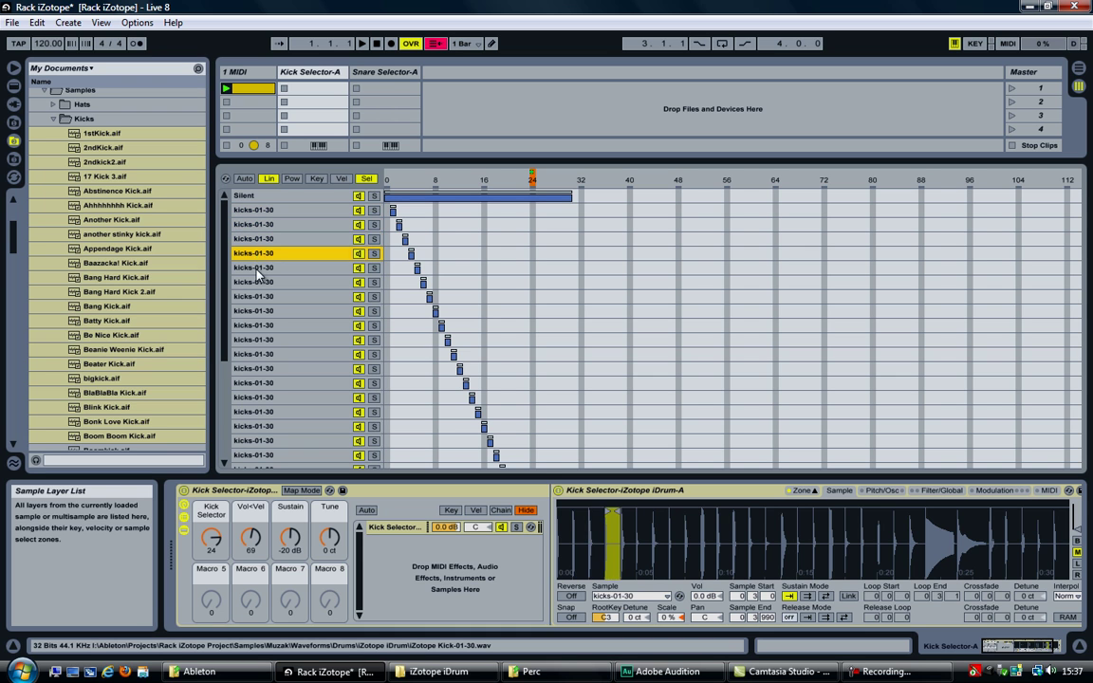
pyautogui.click(260, 267)
pyautogui.click(258, 281)
pyautogui.click(256, 297)
pyautogui.click(256, 311)
pyautogui.click(256, 325)
pyautogui.click(257, 340)
pyautogui.click(256, 354)
pyautogui.click(256, 368)
pyautogui.click(256, 383)
pyautogui.click(257, 398)
pyautogui.click(256, 412)
pyautogui.click(263, 211)
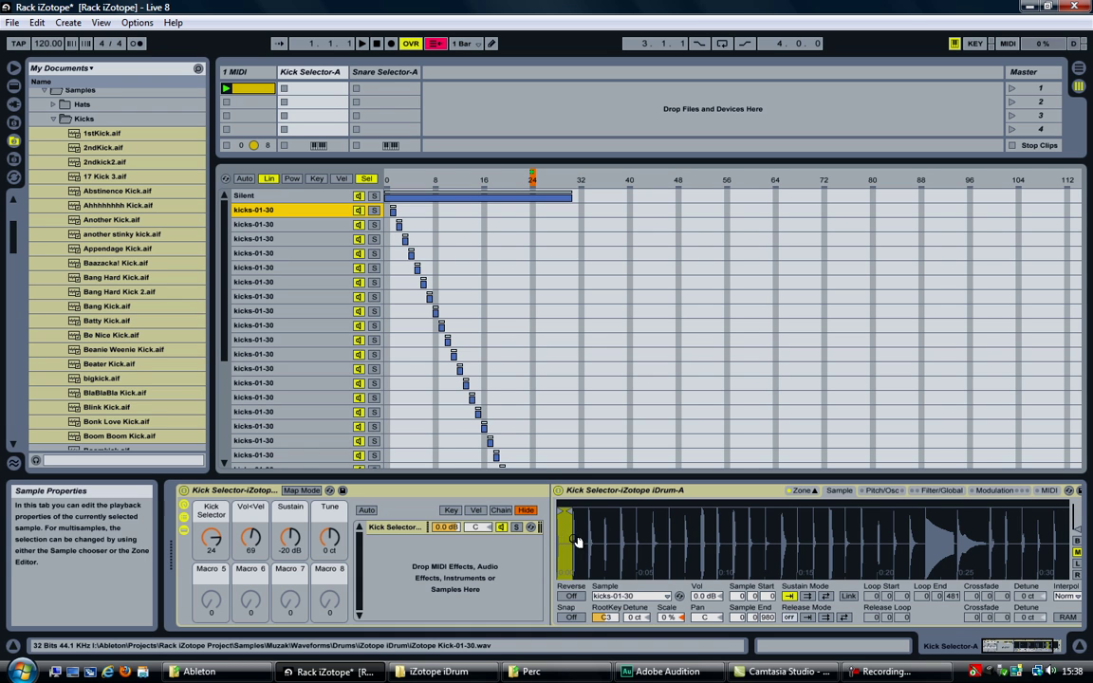
pyautogui.click(633, 493)
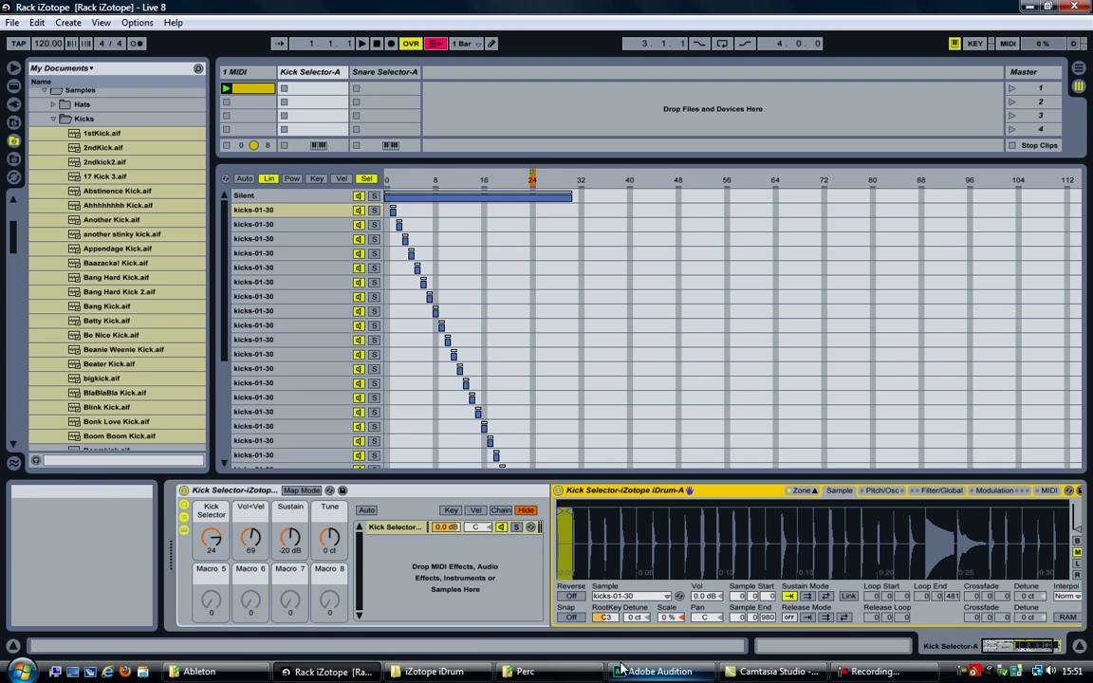
# Step: In Adobe Audition, start Open Append To New and list the Kicks folder in Details view sorted by Type
pyautogui.click(655, 670)
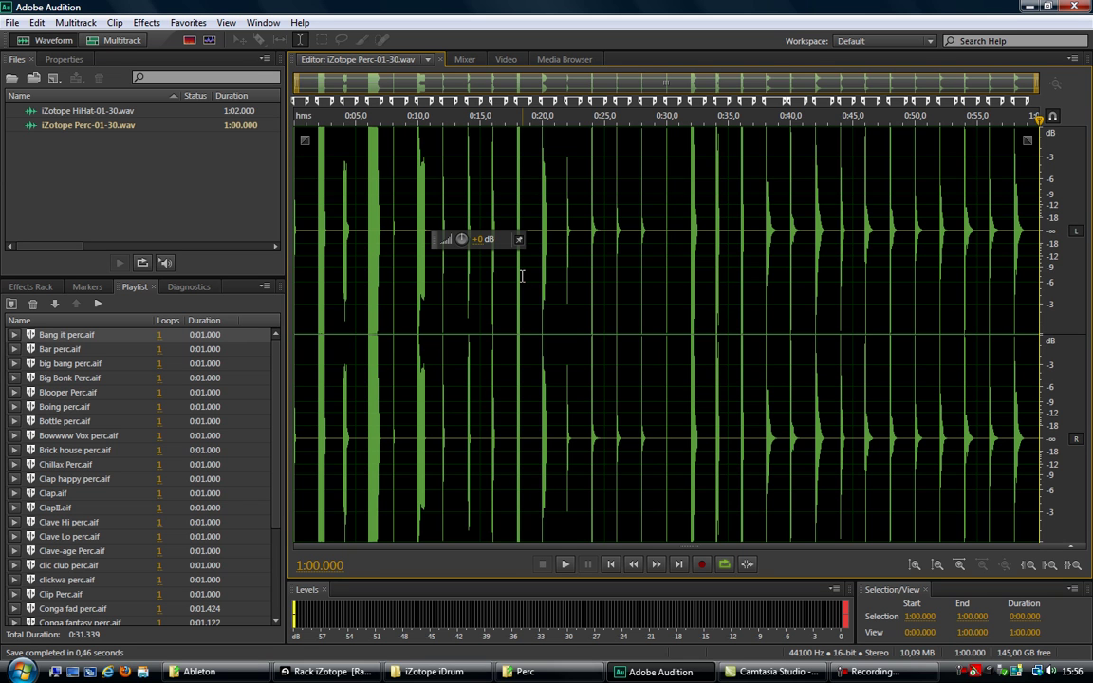
pyautogui.click(12, 22)
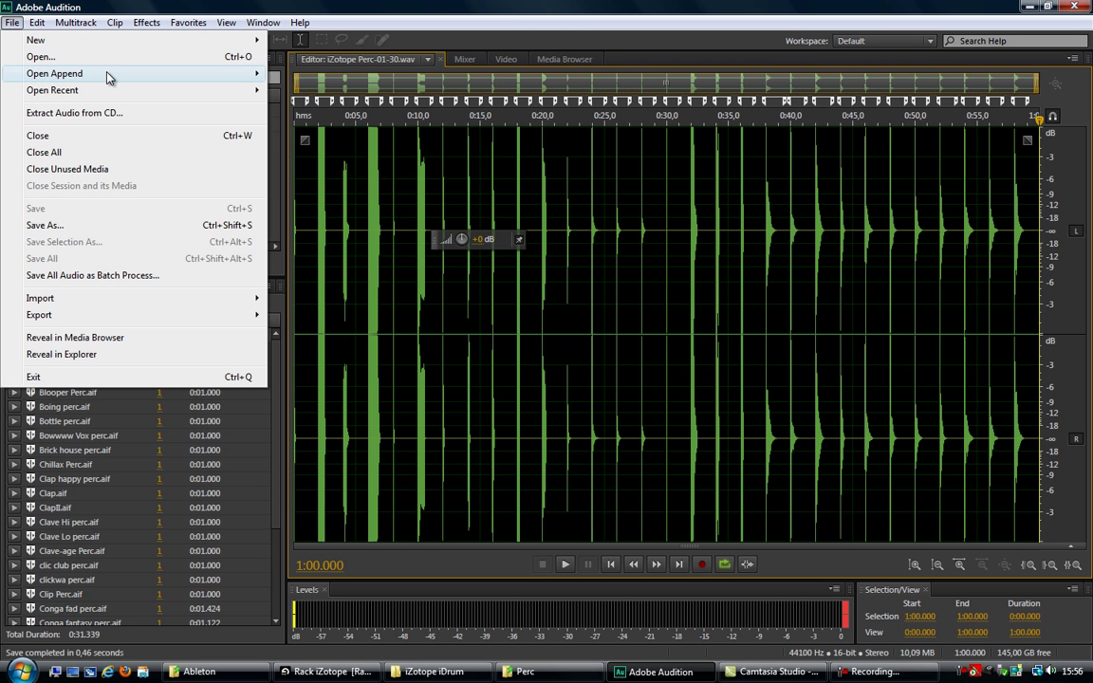
pyautogui.moveTo(108, 75)
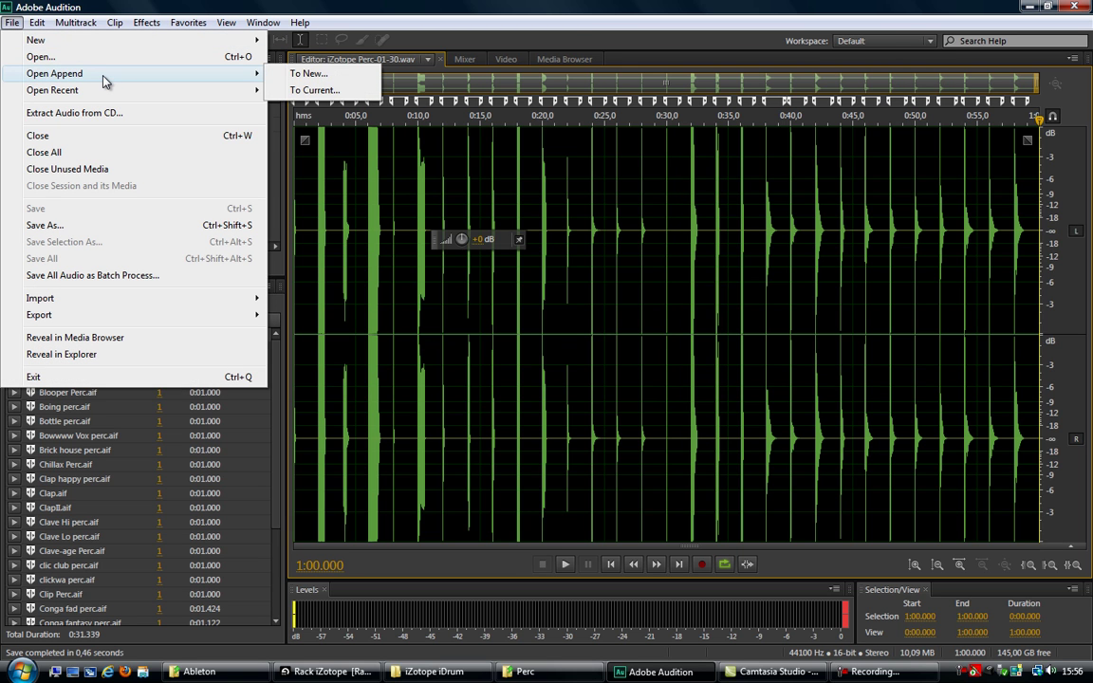
pyautogui.click(308, 73)
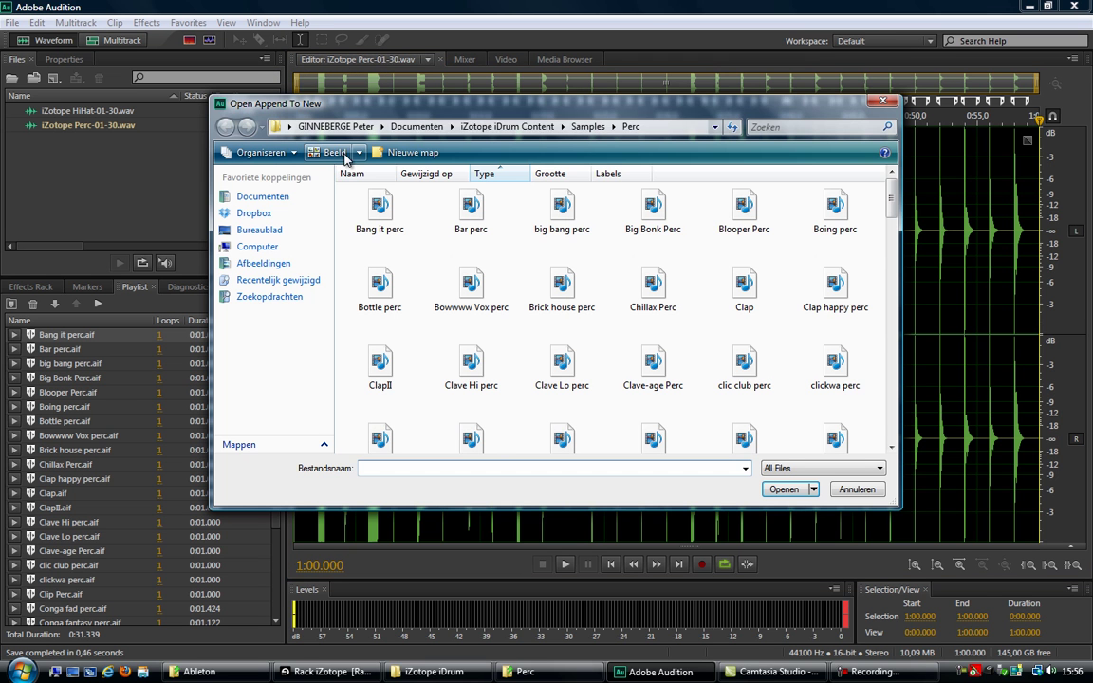
pyautogui.click(581, 127)
pyautogui.doubleClick(471, 204)
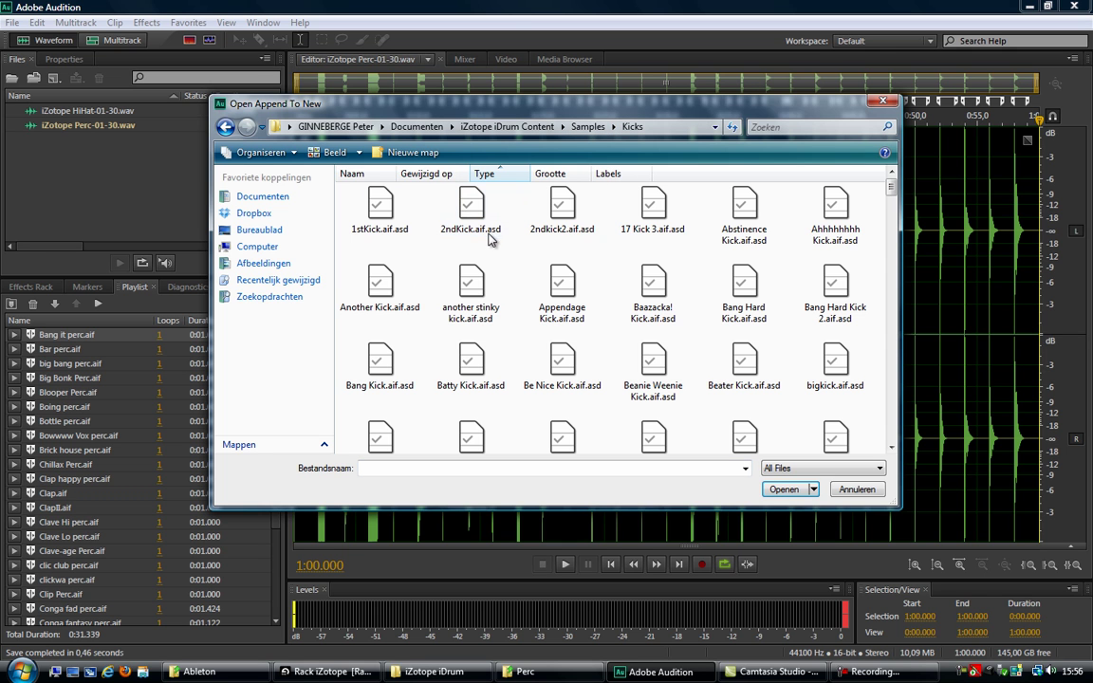
pyautogui.click(484, 174)
pyautogui.click(358, 153)
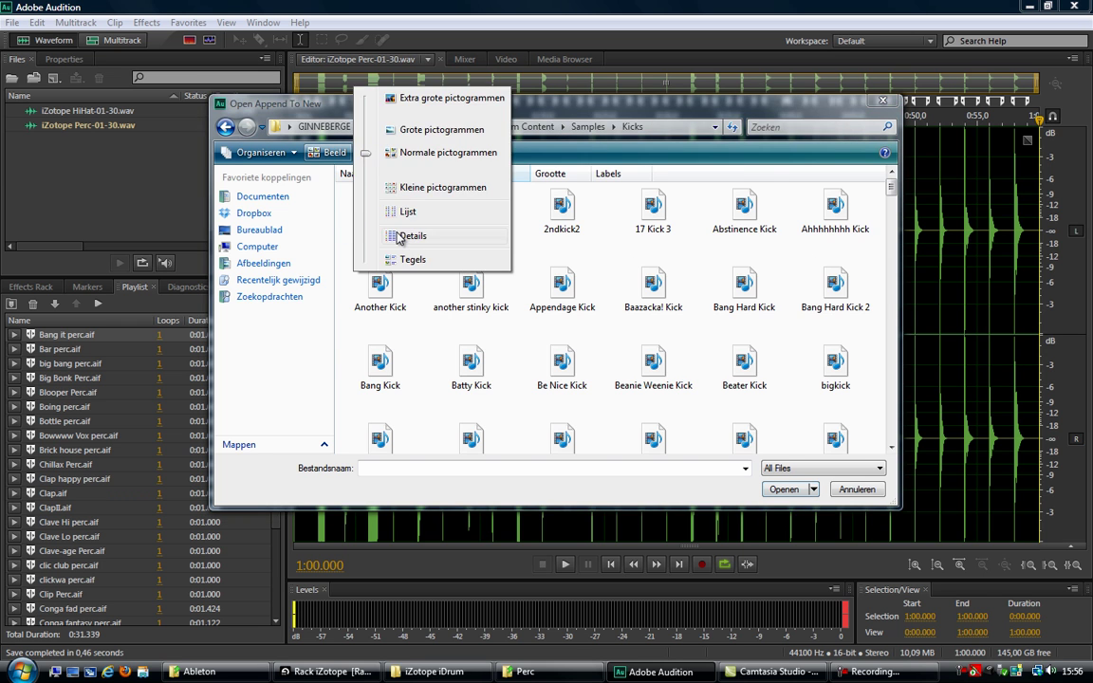
pyautogui.click(398, 239)
pyautogui.click(384, 191)
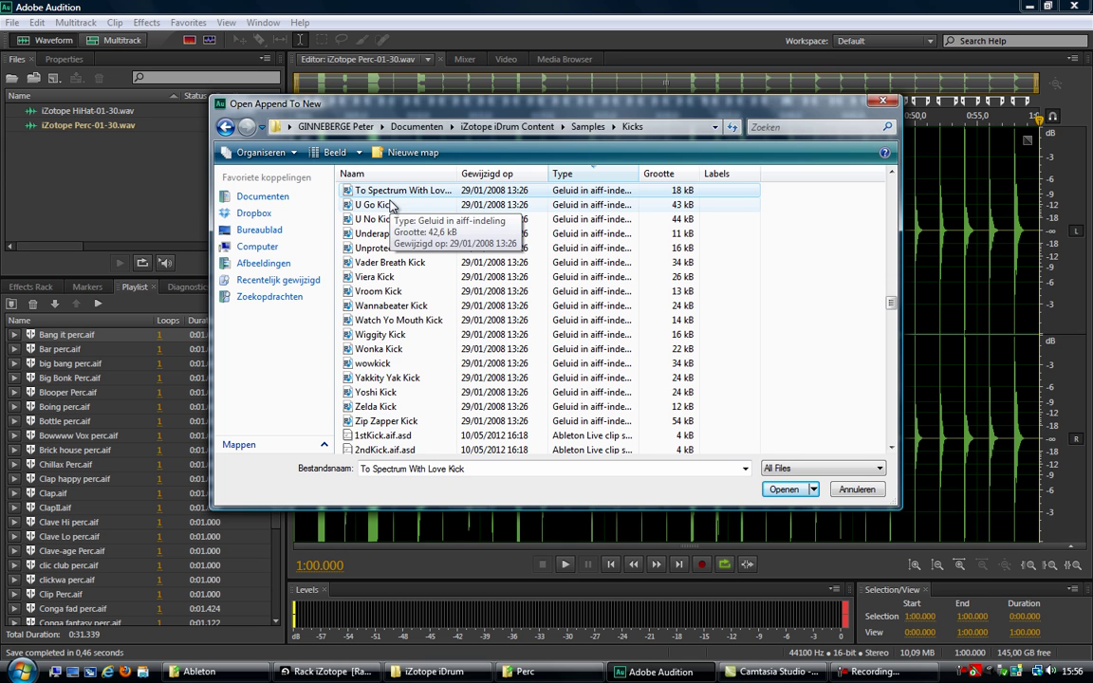
# Step: Select 1stKick through BooTee Kick and append them into a new file
pyautogui.scroll(-5, 390, 205)
pyautogui.scroll(3, 391, 208)
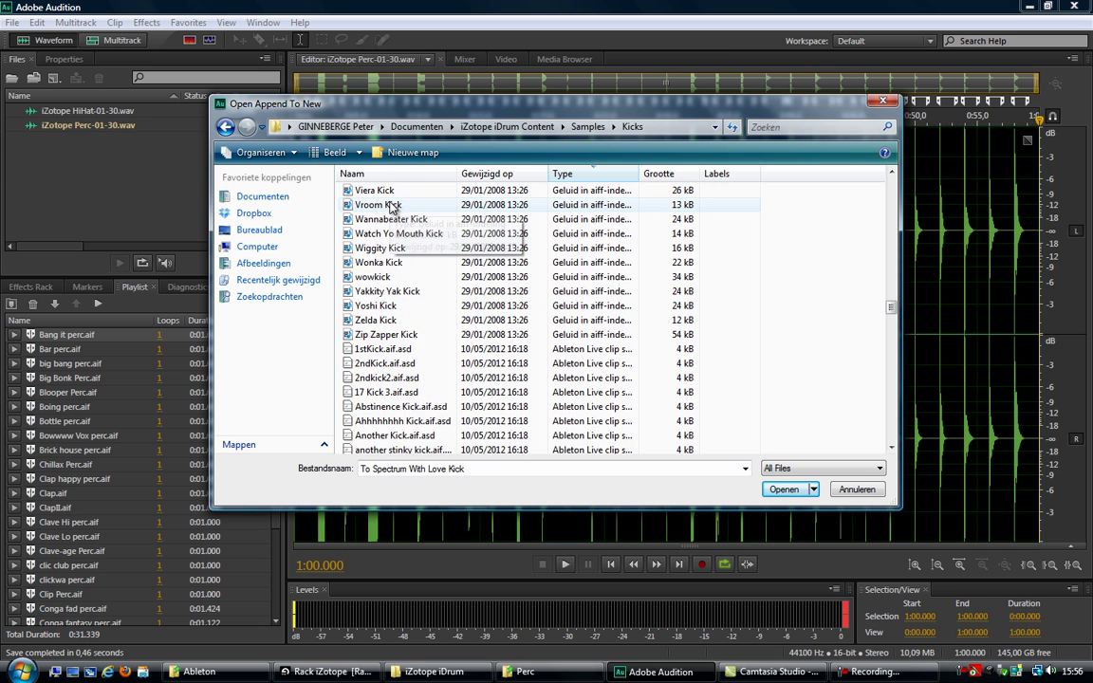
pyautogui.scroll(15, 390, 205)
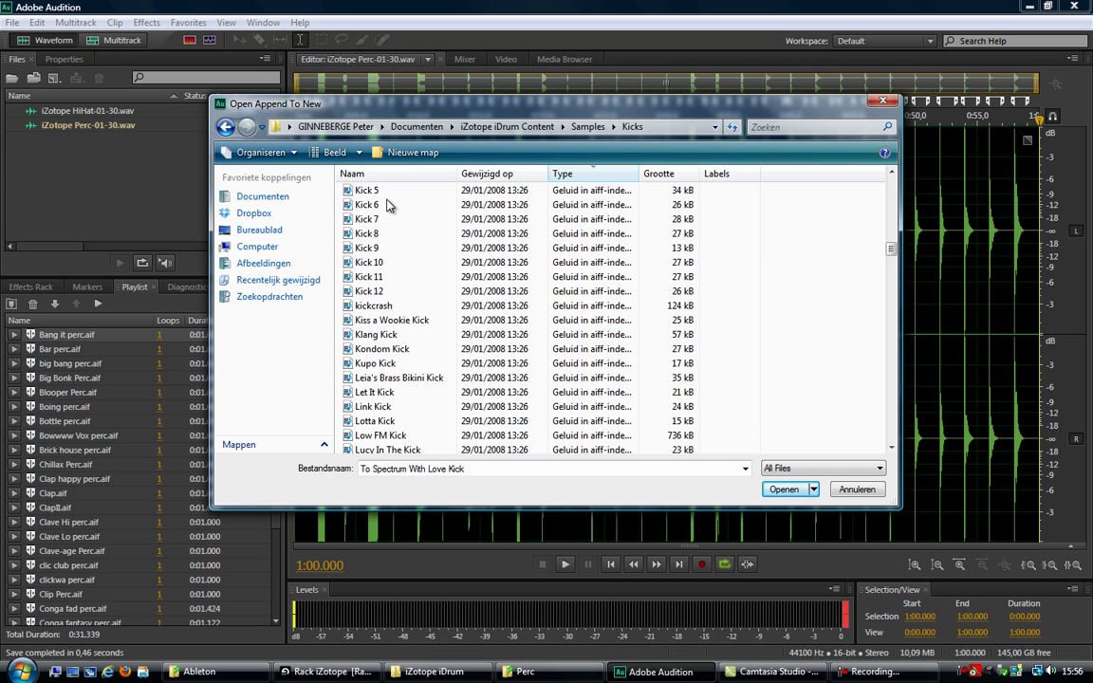
pyautogui.scroll(20, 387, 206)
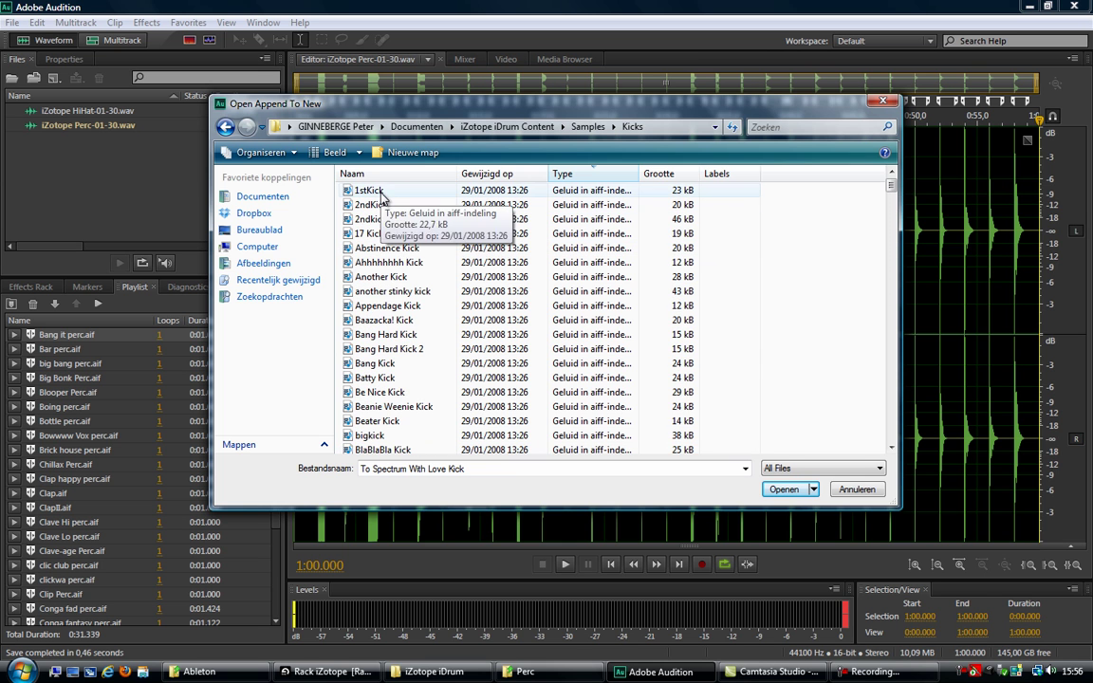
pyautogui.click(383, 195)
pyautogui.scroll(-5, 375, 375)
pyautogui.keyDown('shift'); pyautogui.click(384, 334); pyautogui.keyUp('shift')
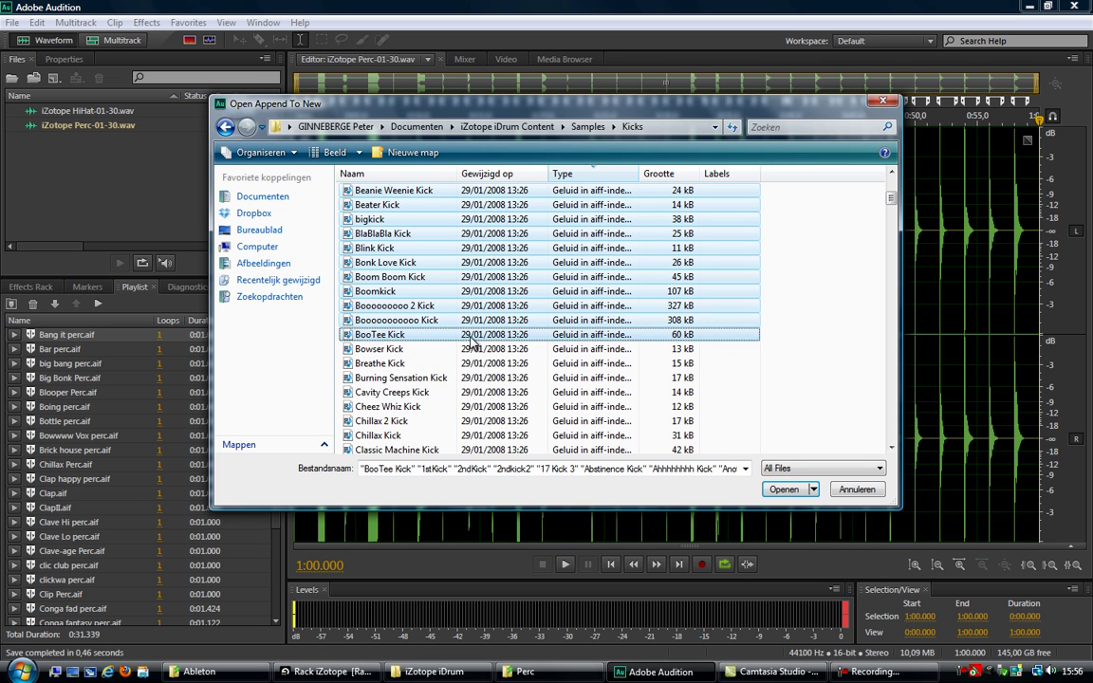
pyautogui.click(782, 490)
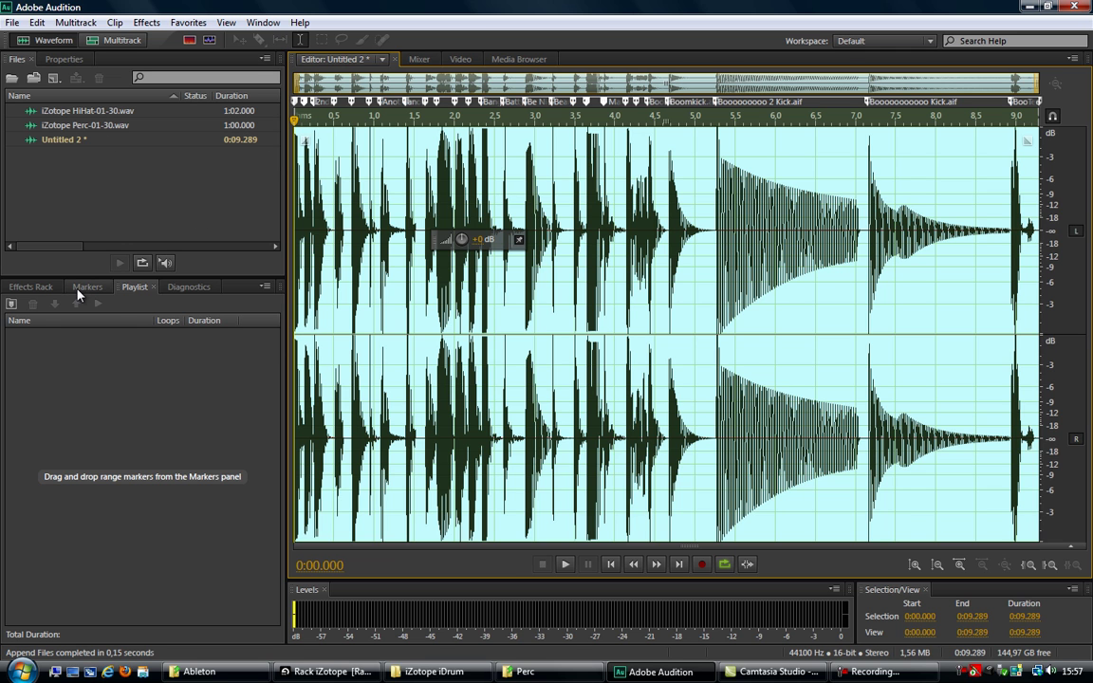
# Step: Show the Markers panel and check the 1stKick, 2ndKick, 2ndkick2, 17 Kick 3 and Another Kick markers
pyautogui.click(85, 287)
pyautogui.click(12, 342)
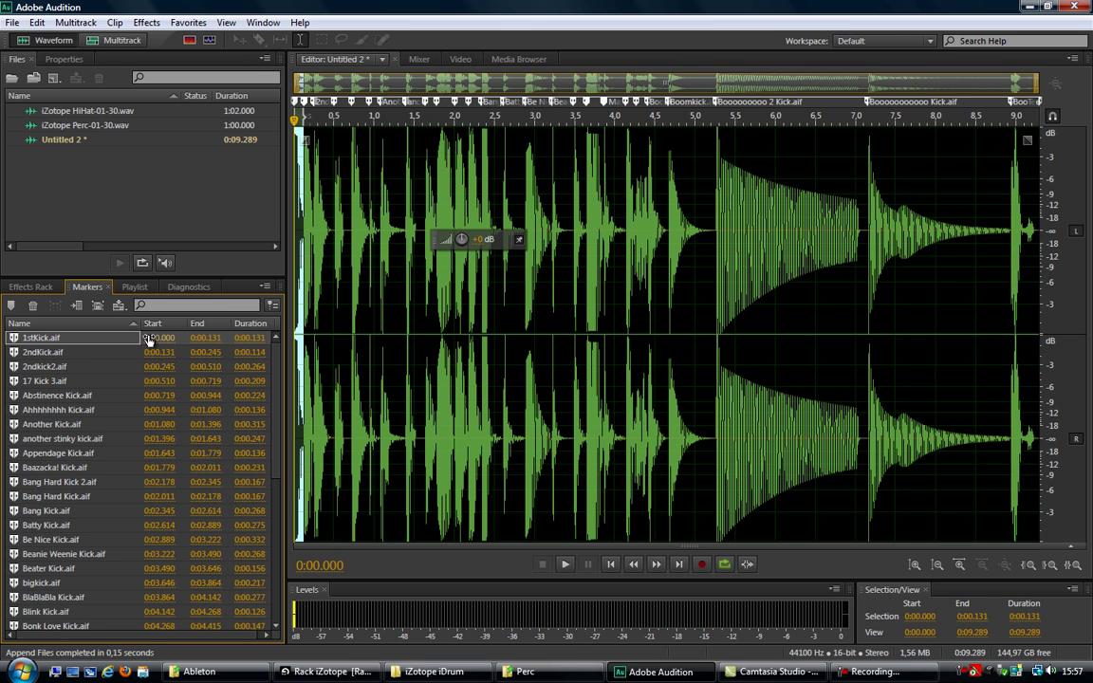
pyautogui.click(15, 353)
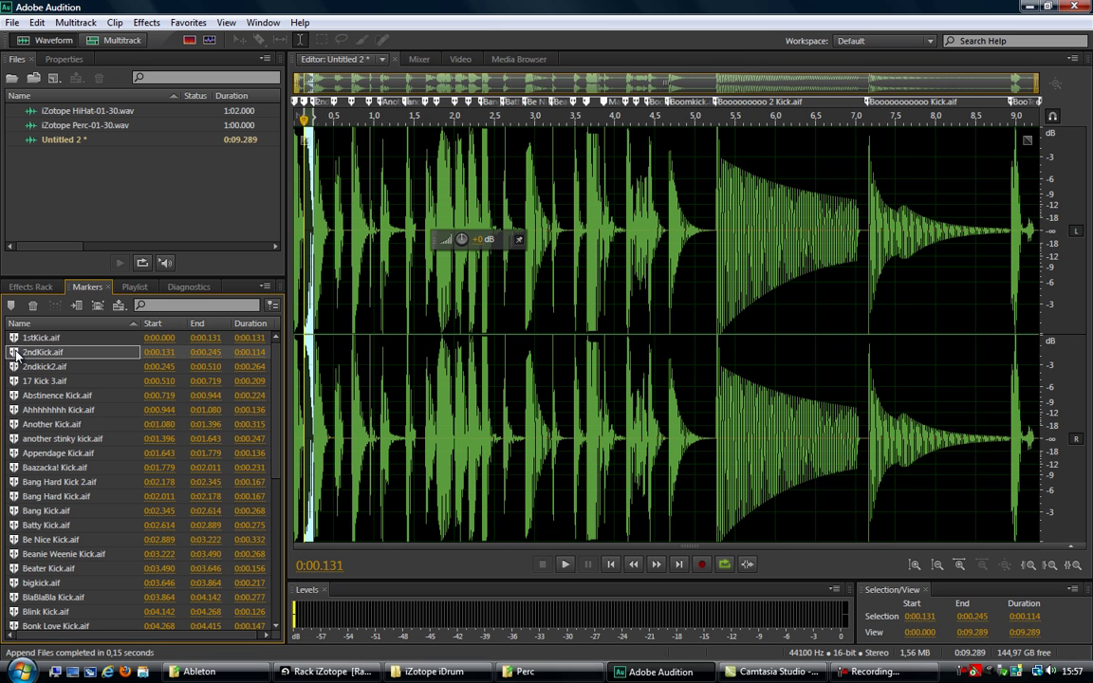
pyautogui.click(14, 368)
pyautogui.click(13, 383)
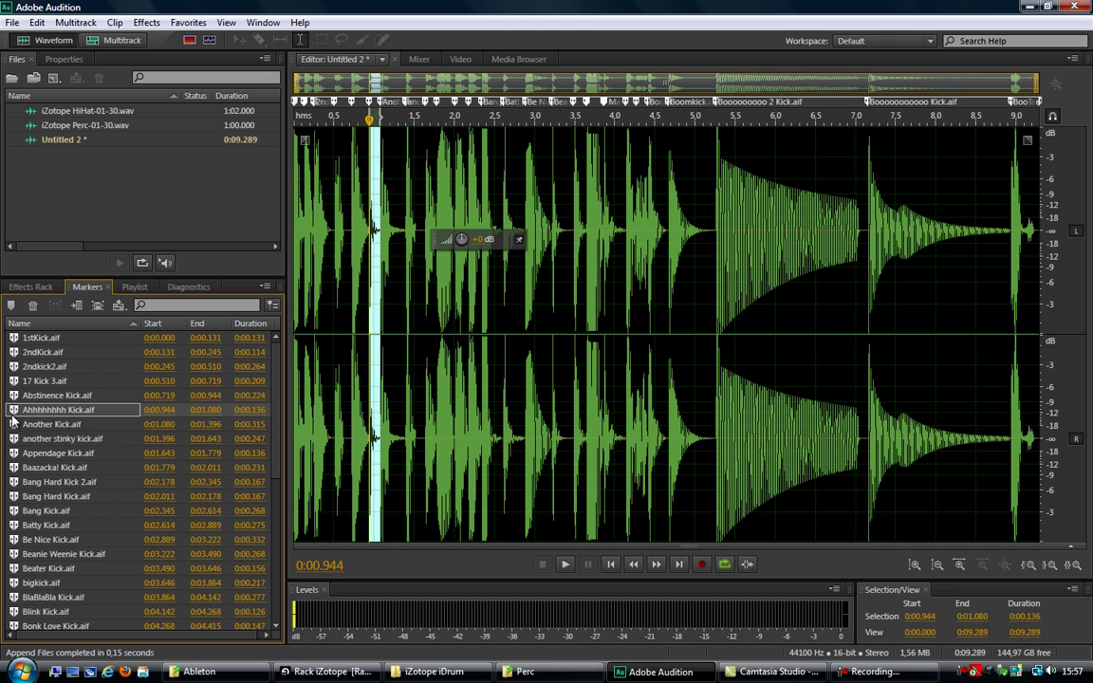
pyautogui.click(14, 424)
# Step: Delete all stray Marker 1:1.0 entries and review the remaining named kick markers
pyautogui.scroll(-1, 13, 429)
pyautogui.scroll(-6, 13, 432)
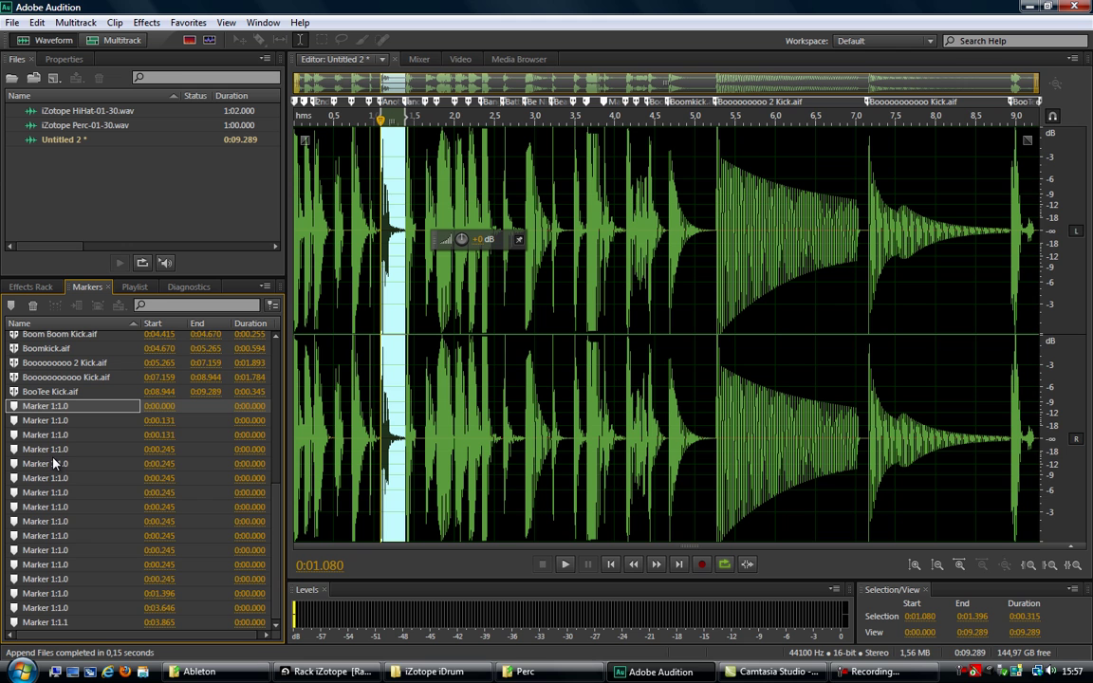
pyautogui.keyDown('shift'); pyautogui.click(45, 550); pyautogui.keyUp('shift')
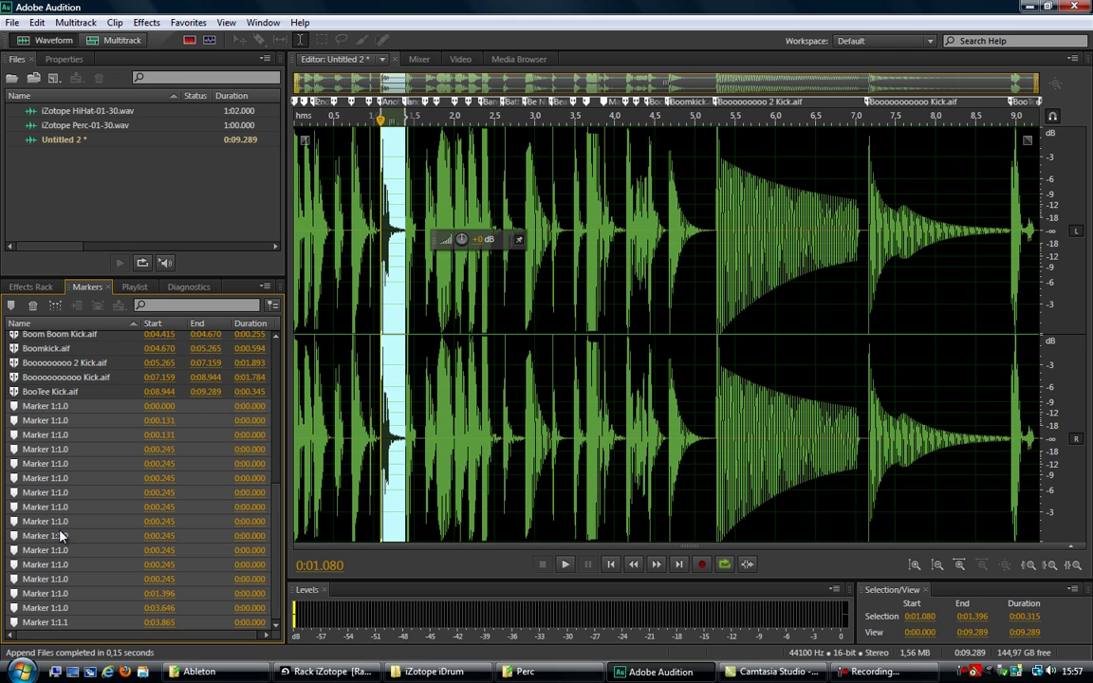
pyautogui.press('Delete')
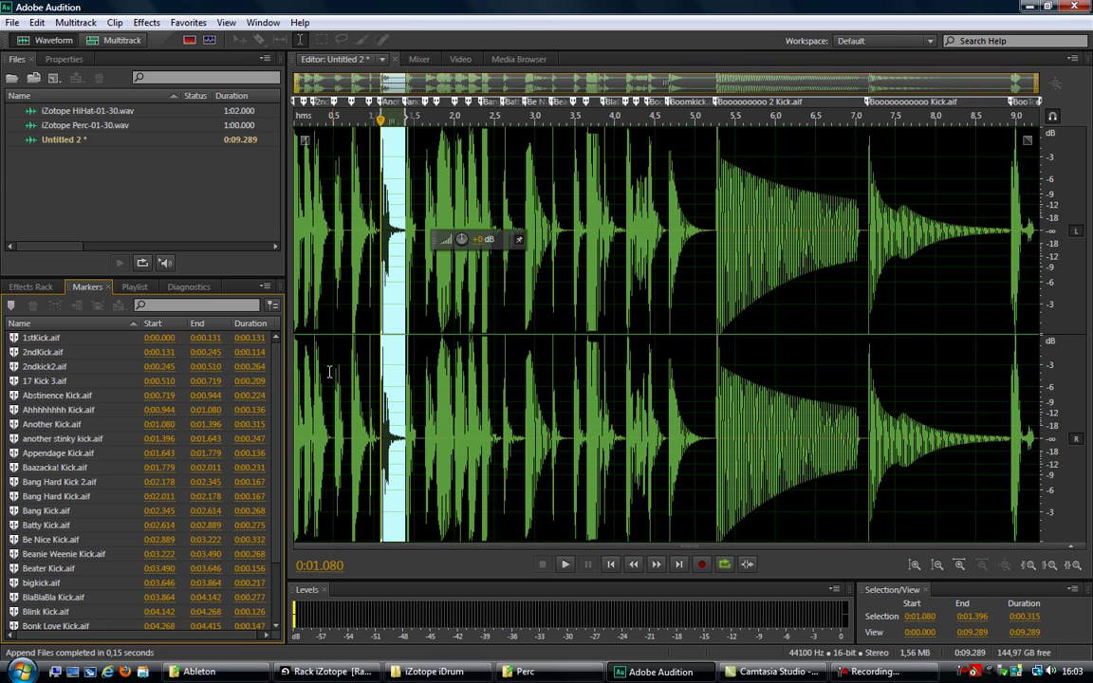
pyautogui.click(27, 313)
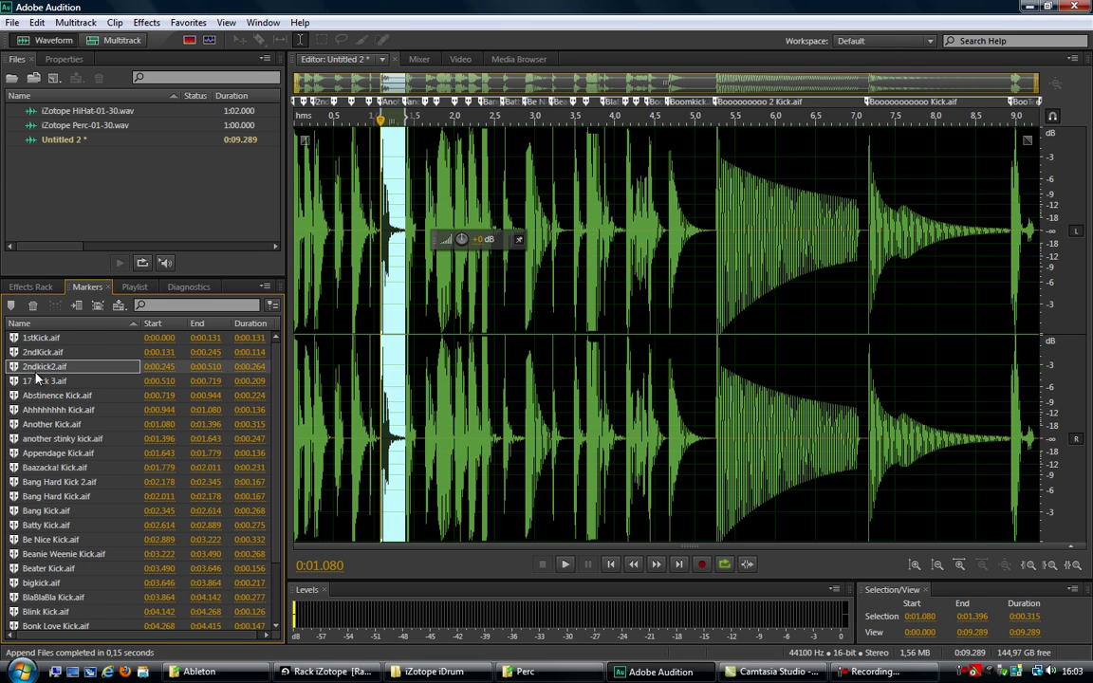
pyautogui.scroll(-2, 53, 411)
pyautogui.scroll(2, 52, 412)
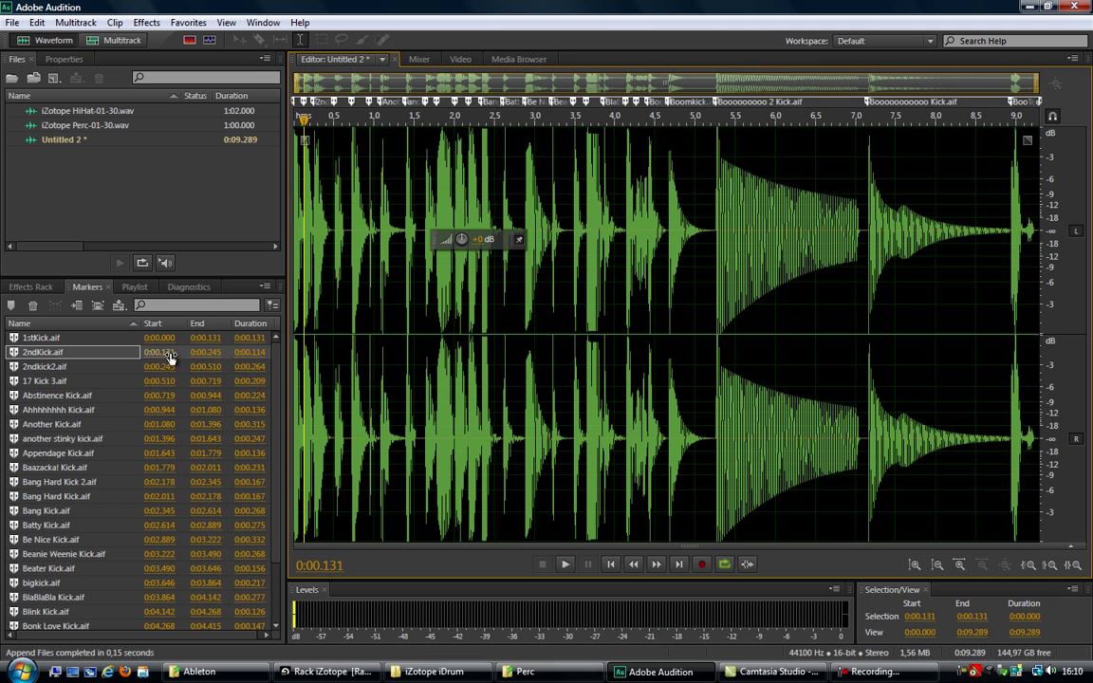
# Step: Inspect the kick markers 2ndkick2.aif, 2ndKick.aif, 17 Kick 3.aif and 1stKick.aif in Audition
pyautogui.click(40, 368)
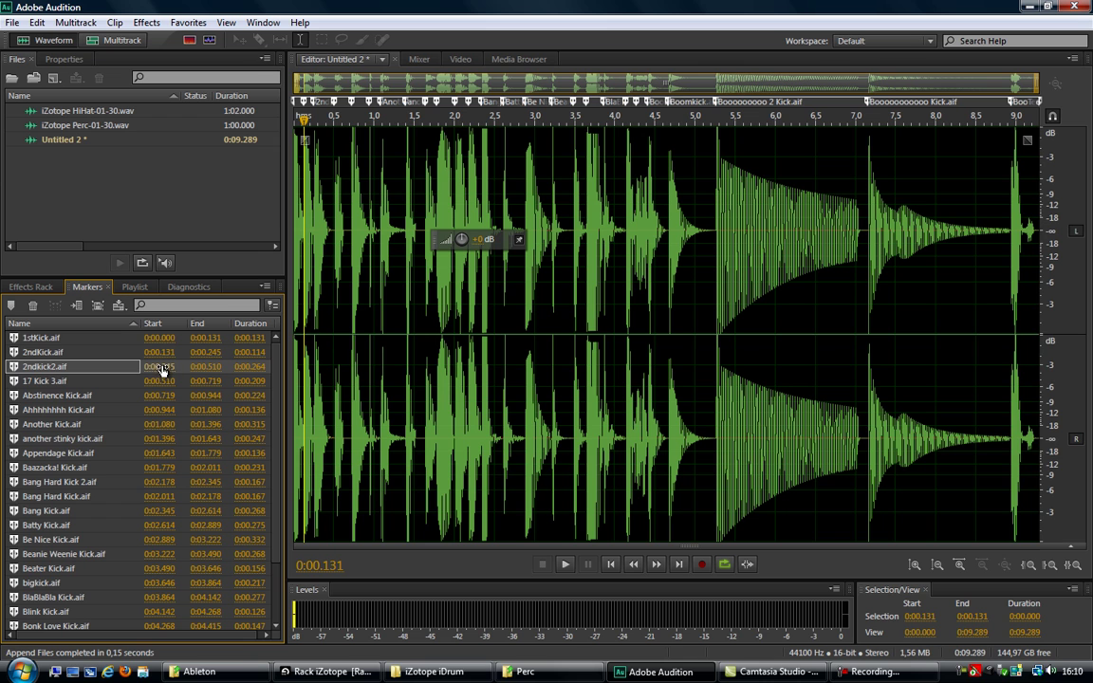
pyautogui.click(93, 354)
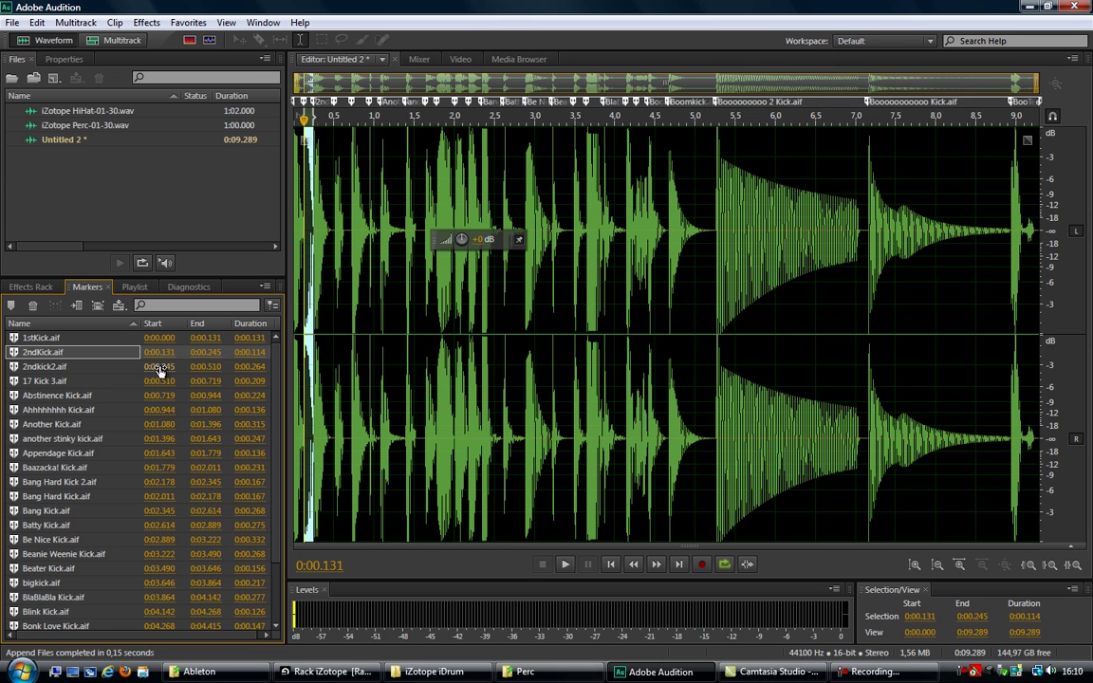
pyautogui.click(88, 371)
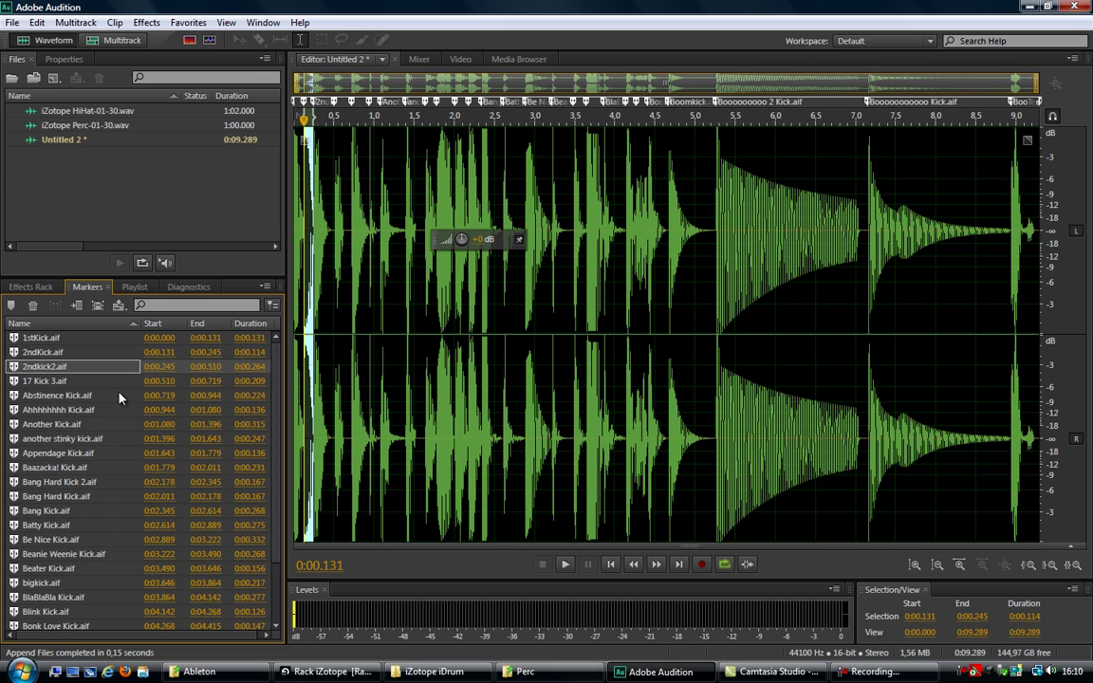
pyautogui.click(121, 382)
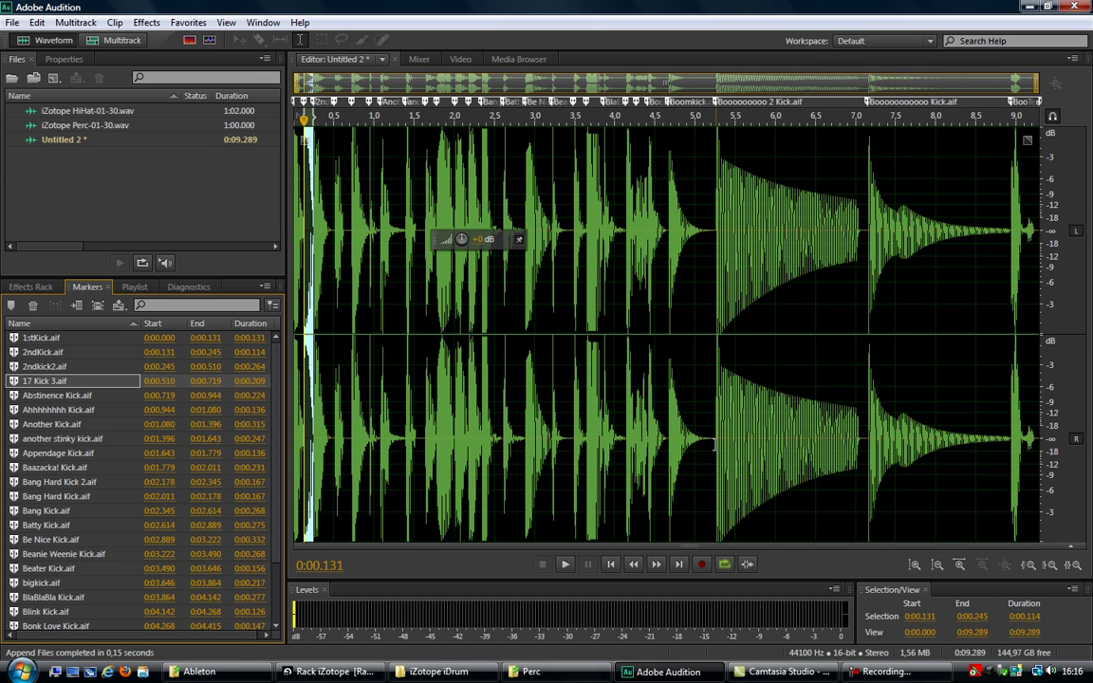
pyautogui.click(157, 339)
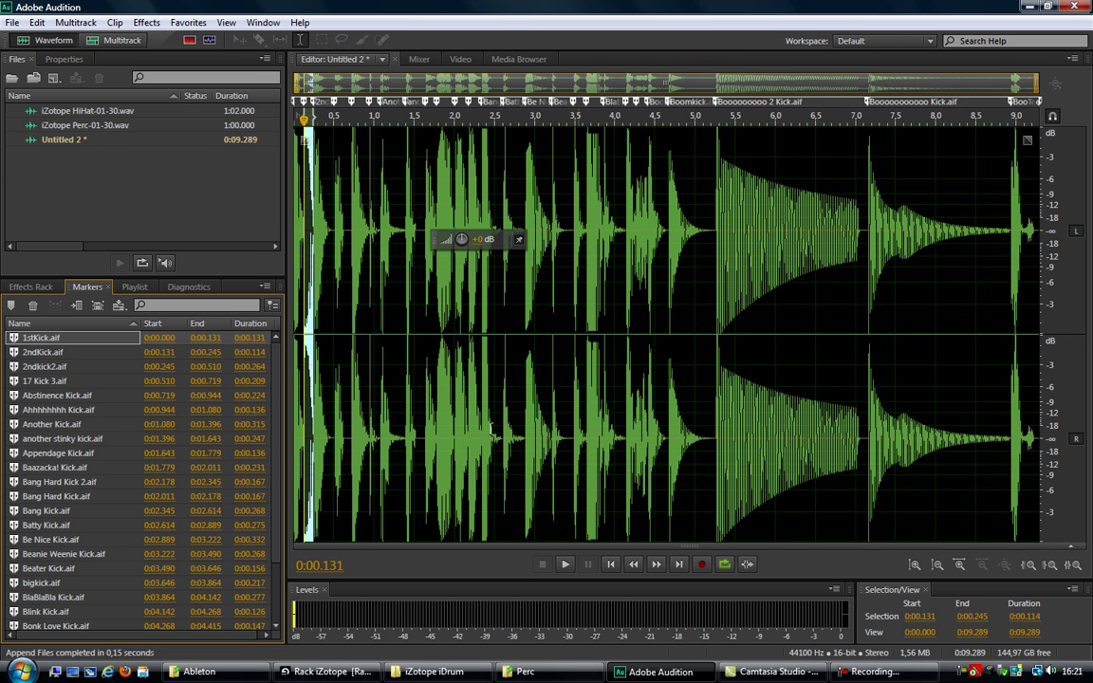
pyautogui.click(13, 354)
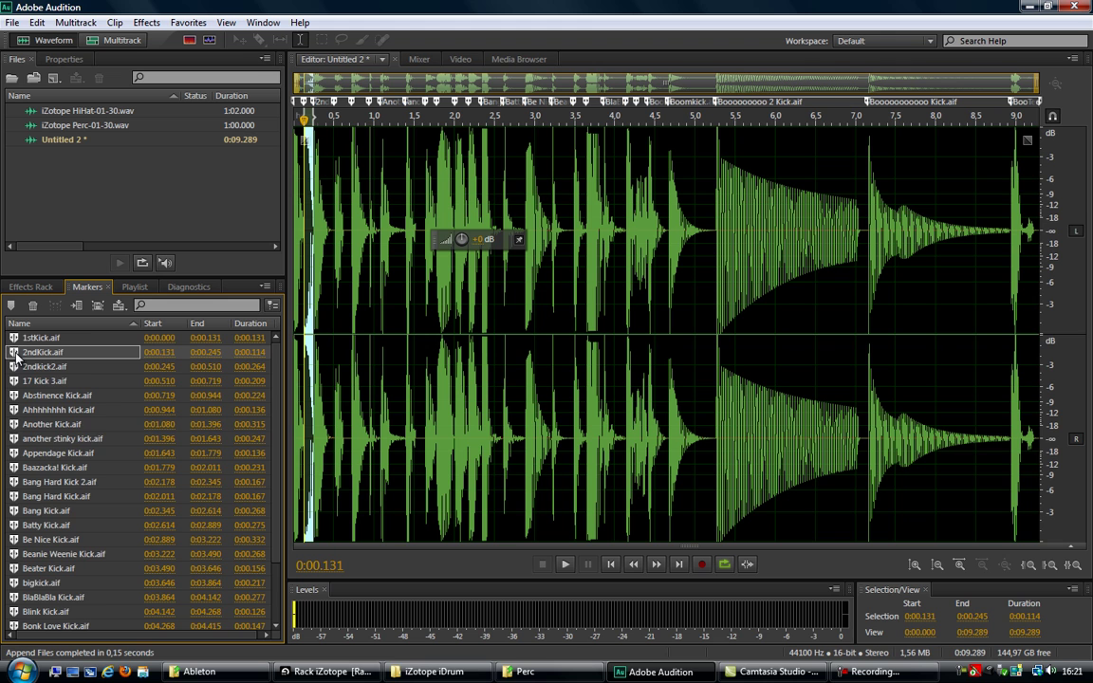
pyautogui.scroll(-2, 16, 355)
pyautogui.scroll(2, 16, 355)
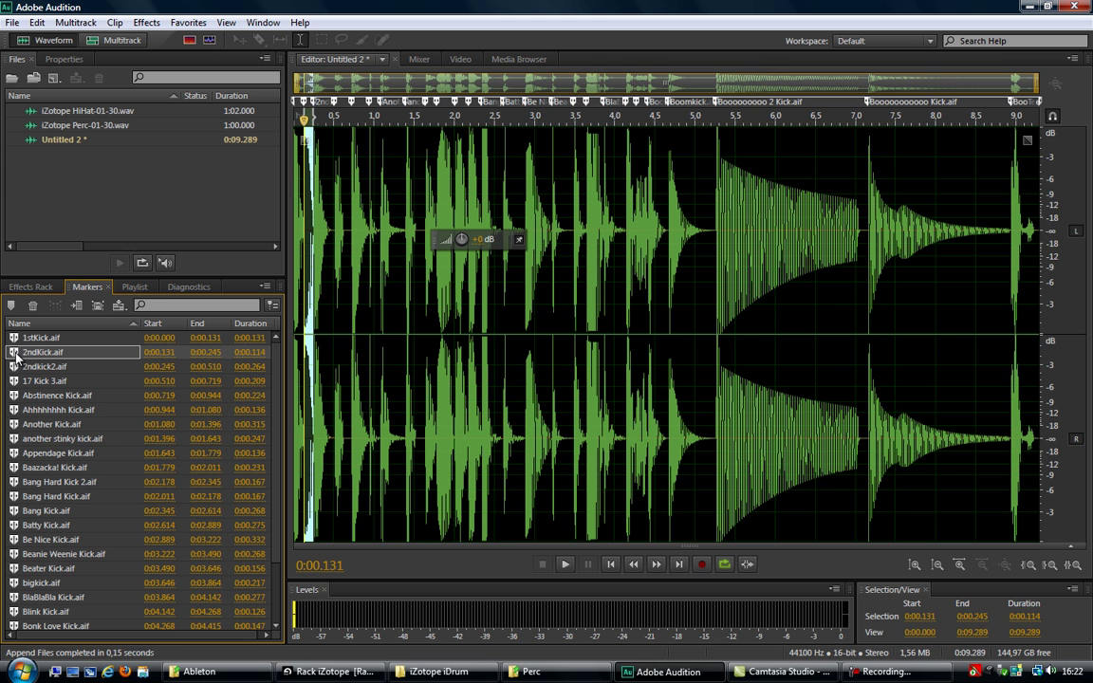
# Step: Open iZotope Perc-01-30.wav, zoom to its first 18 seconds and select the Bang it perc.aif slice
pyautogui.doubleClick(53, 127)
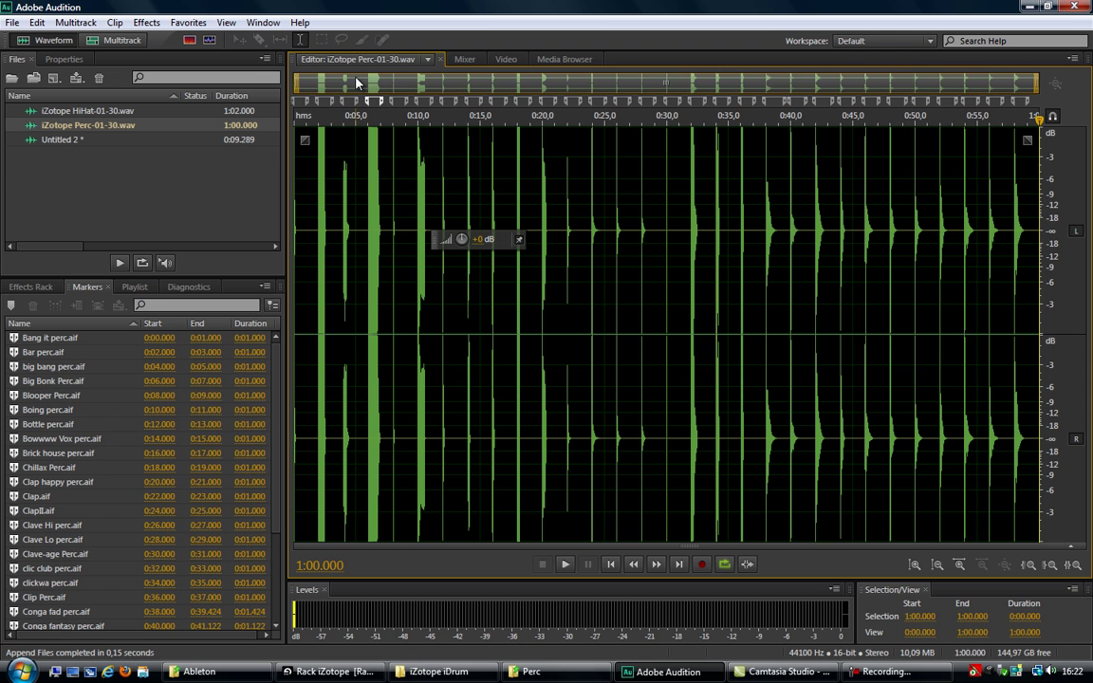
pyautogui.click(70, 338)
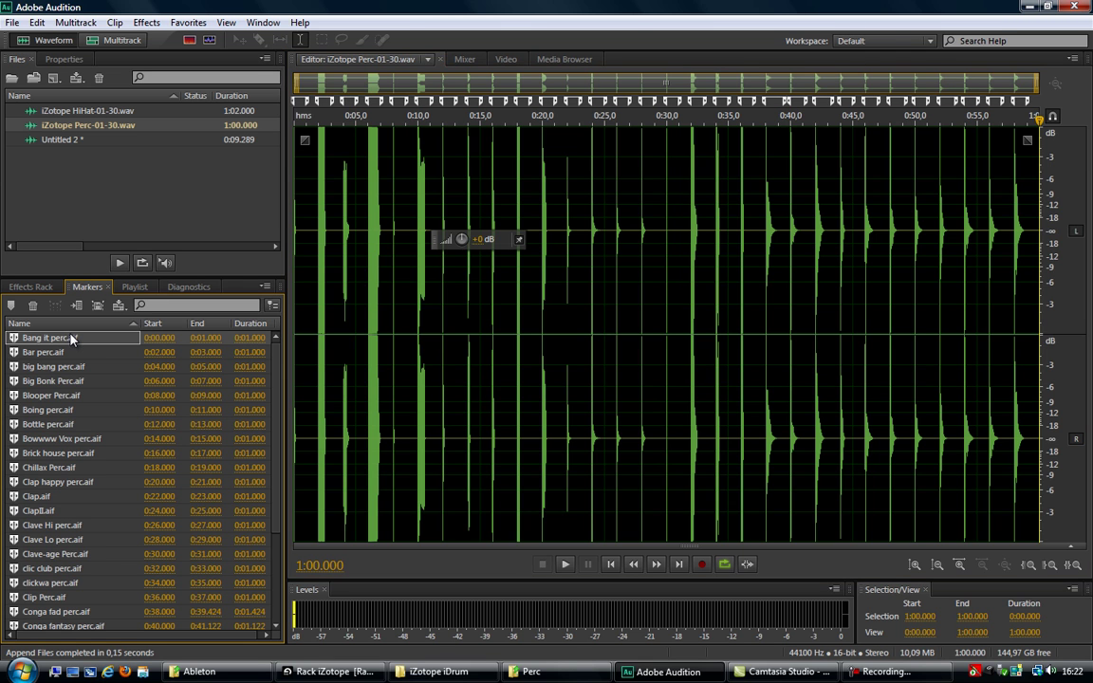
pyautogui.scroll(-3, 275, 378)
pyautogui.scroll(3, 275, 424)
pyautogui.moveTo(1035, 87); pyautogui.dragTo(403, 80)
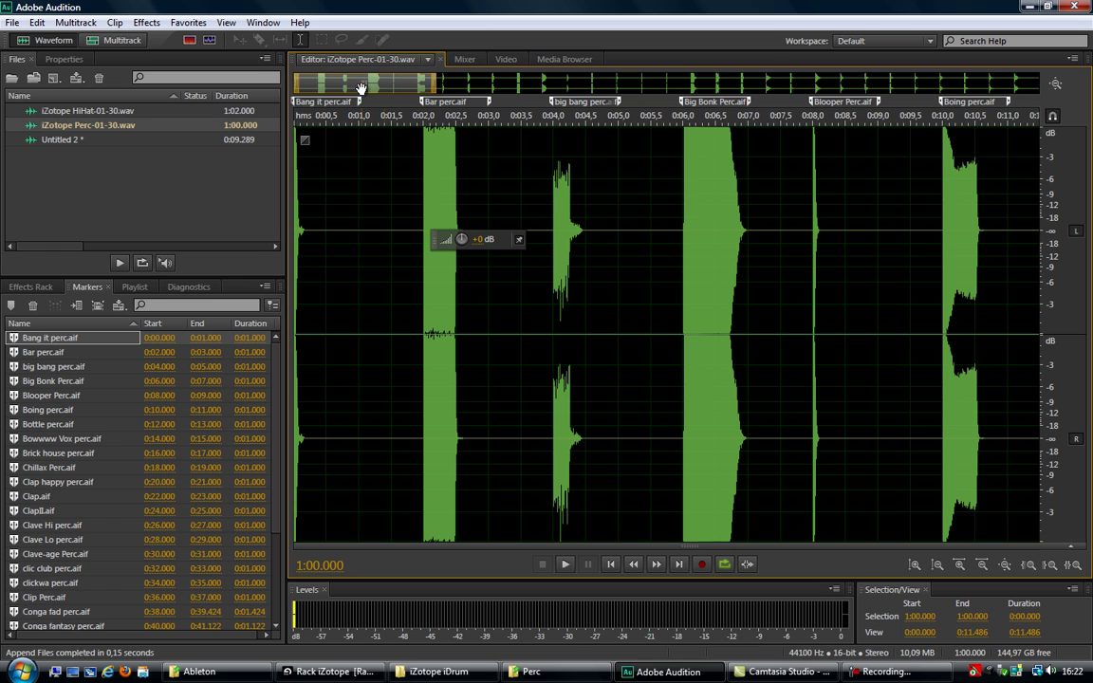
pyautogui.click(42, 338)
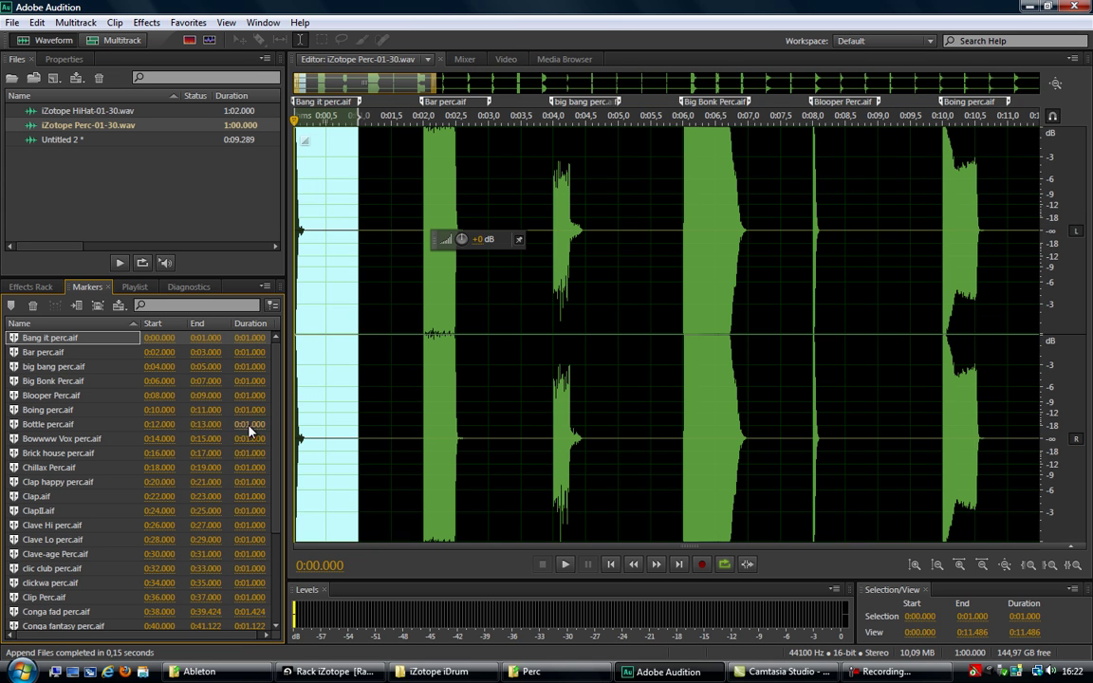
# Step: Check one-second slice timing: Bar perc.aif at 0:02–0:03, then 0:01–0:02, 0:03–0:04, 0:05–0:06, 0:07–0:08
pyautogui.moveTo(276, 483); pyautogui.dragTo(276, 534)
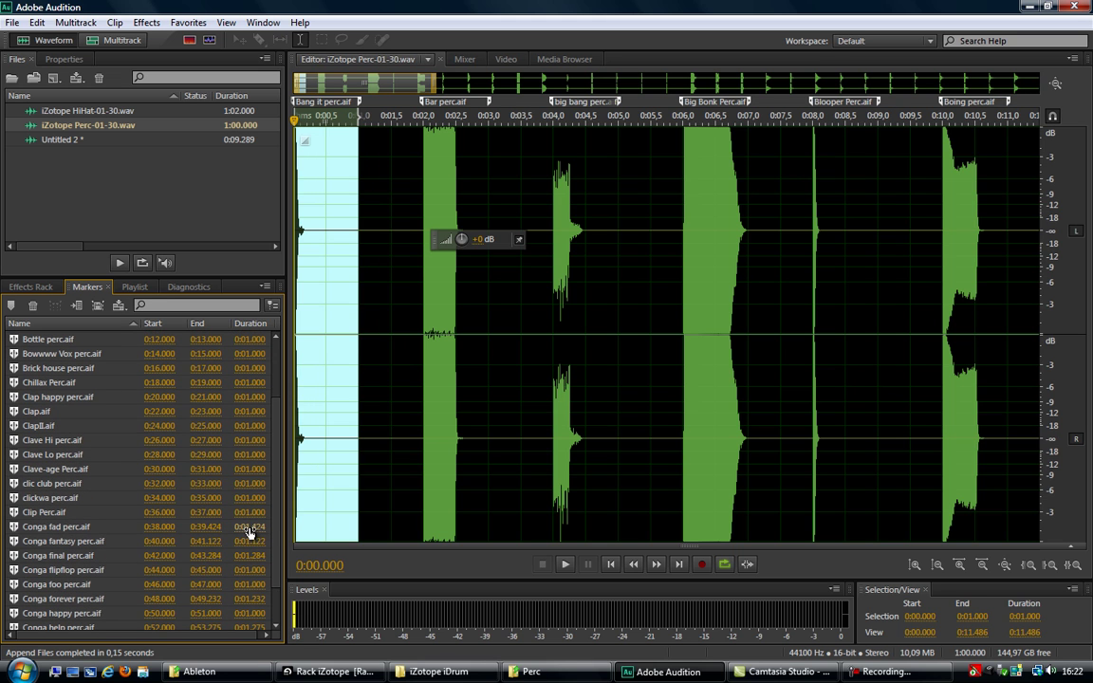
pyautogui.scroll(-1, 249, 468)
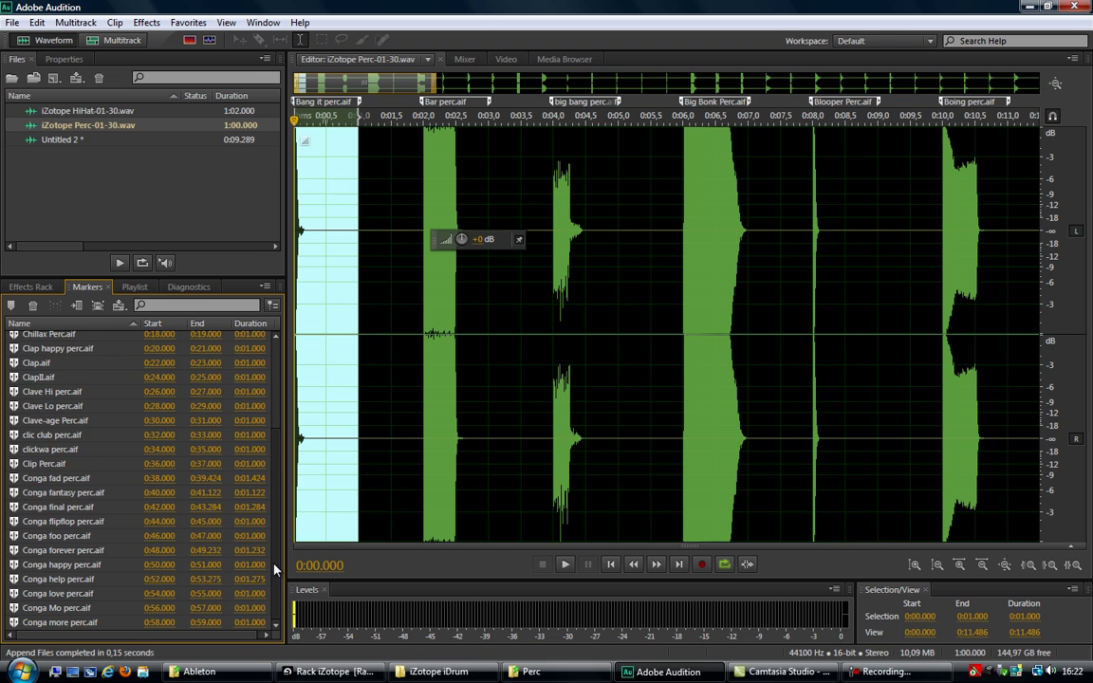
pyautogui.scroll(2, 245, 513)
pyautogui.scroll(2, 266, 418)
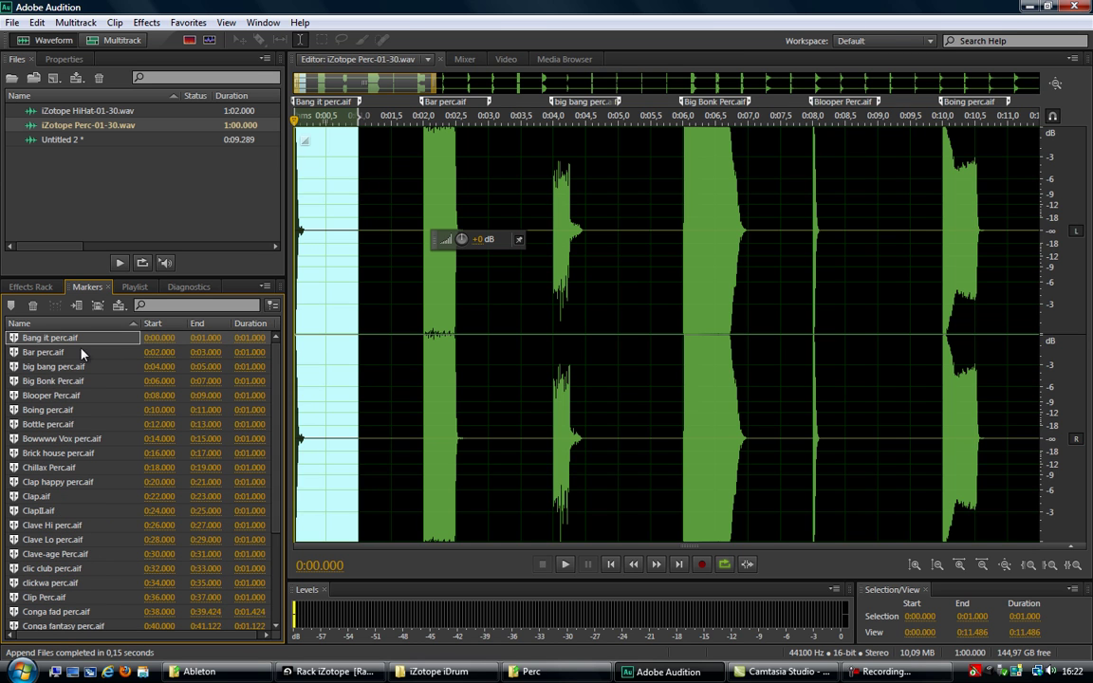
pyautogui.click(12, 353)
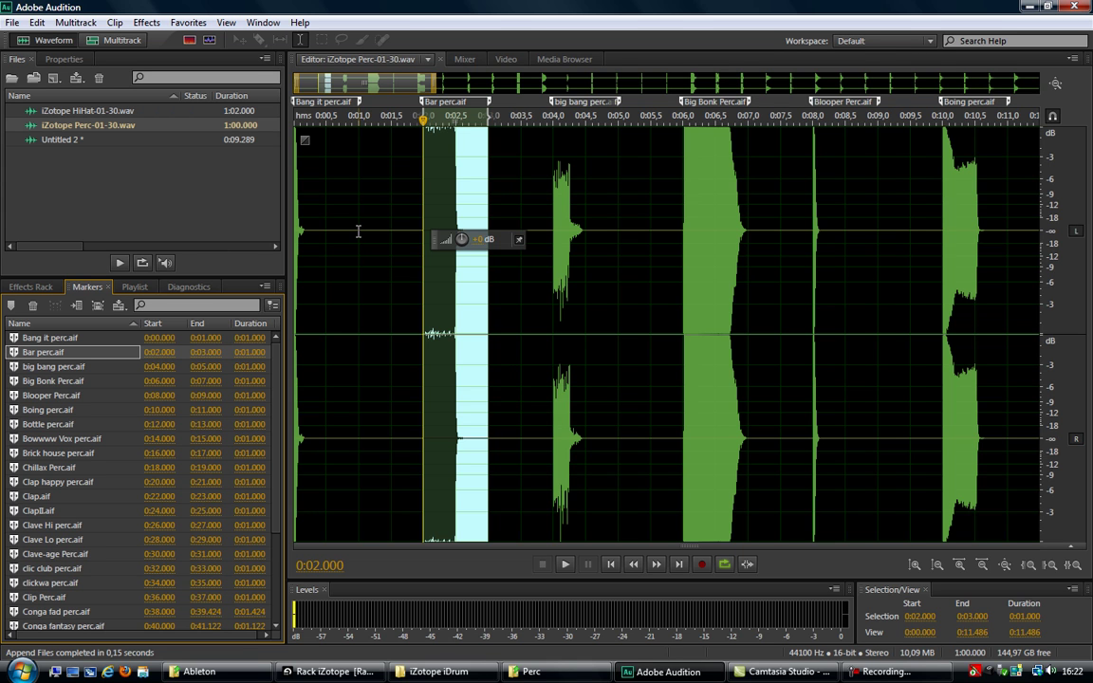
pyautogui.moveTo(359, 232); pyautogui.dragTo(423, 227)
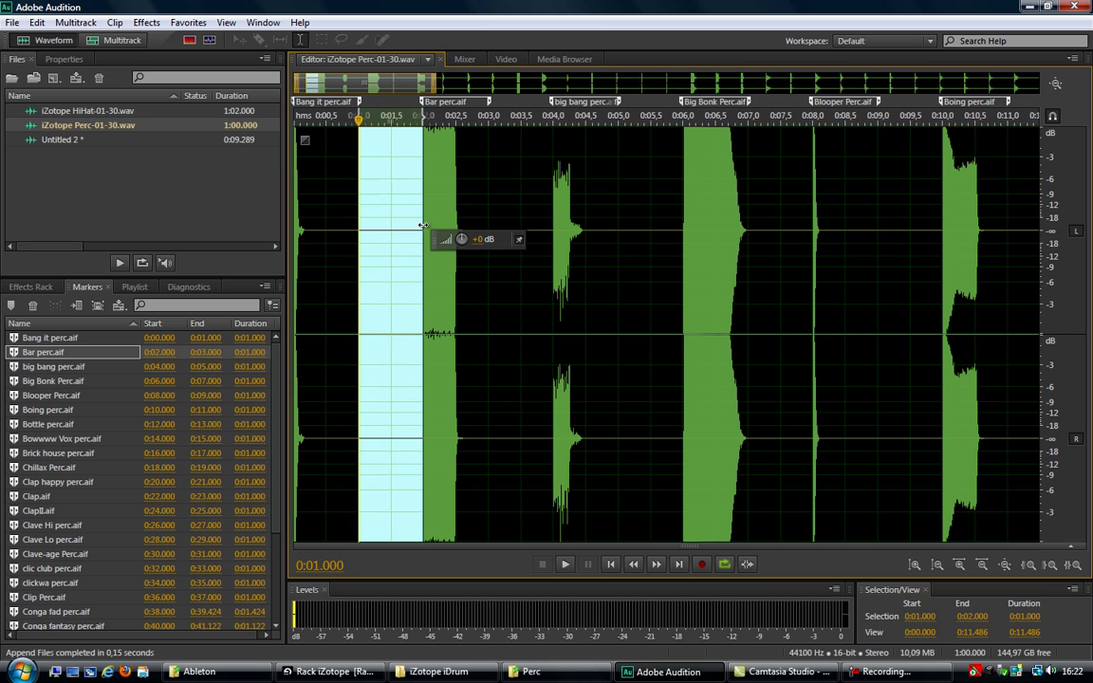
pyautogui.moveTo(489, 222); pyautogui.dragTo(552, 226)
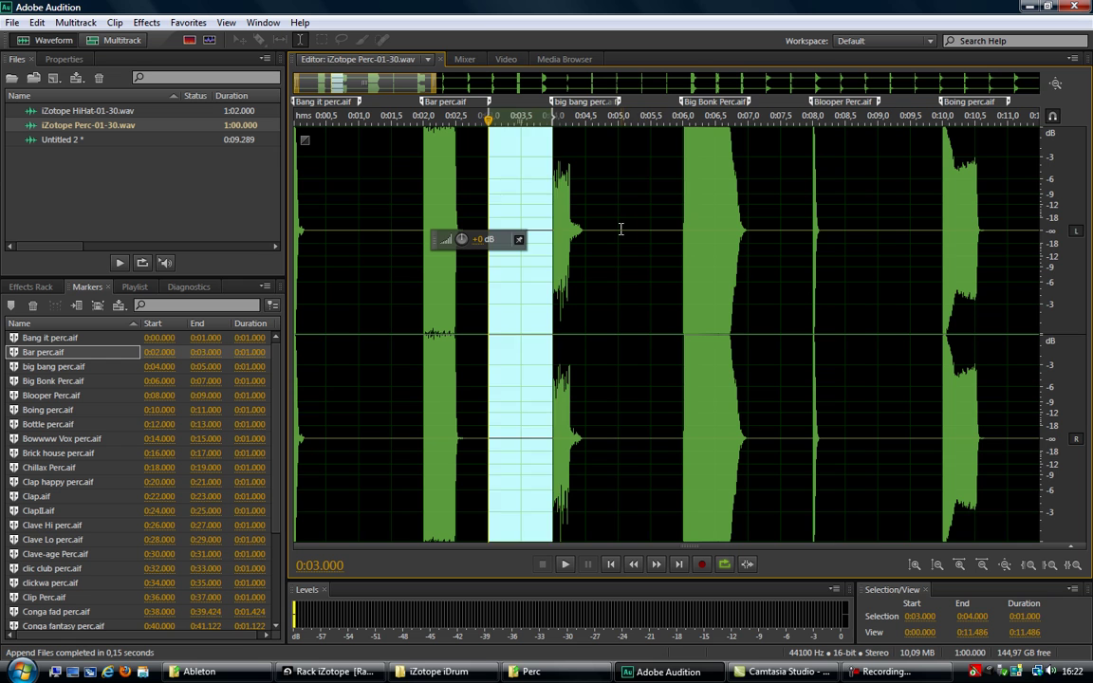
pyautogui.moveTo(619, 229); pyautogui.dragTo(679, 228)
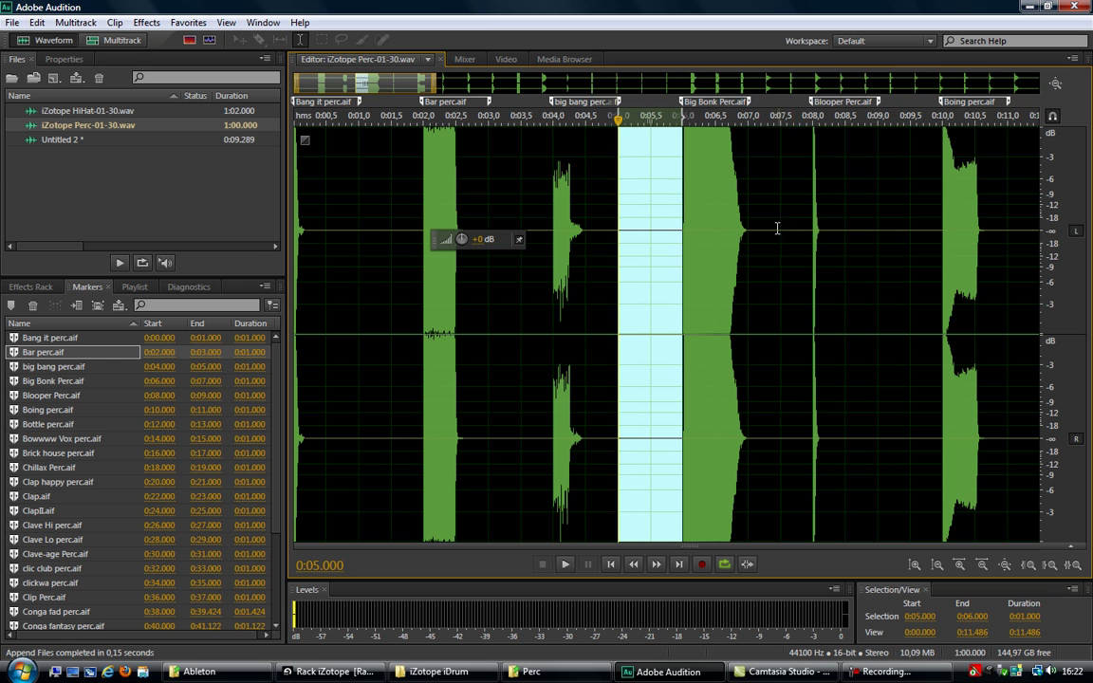
pyautogui.moveTo(749, 229); pyautogui.dragTo(813, 230)
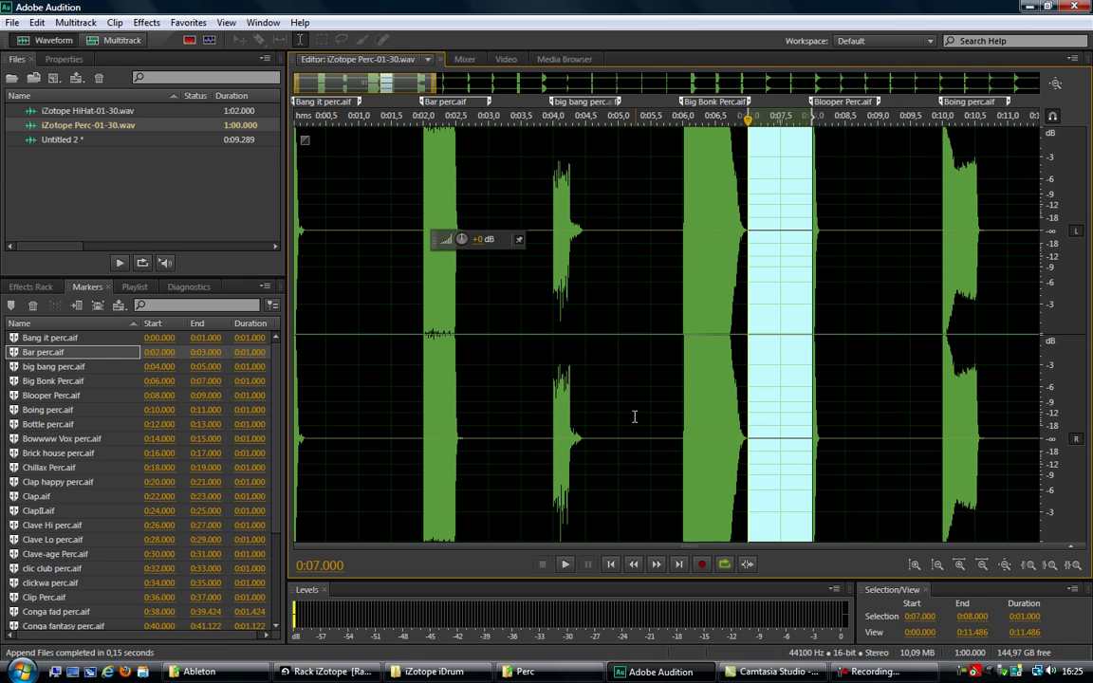
# Step: Back in Live, add Instruments > Sampler > Templates > Template-Drum Sample as a new MIDI track
pyautogui.hotkey('alt', 'Tab')
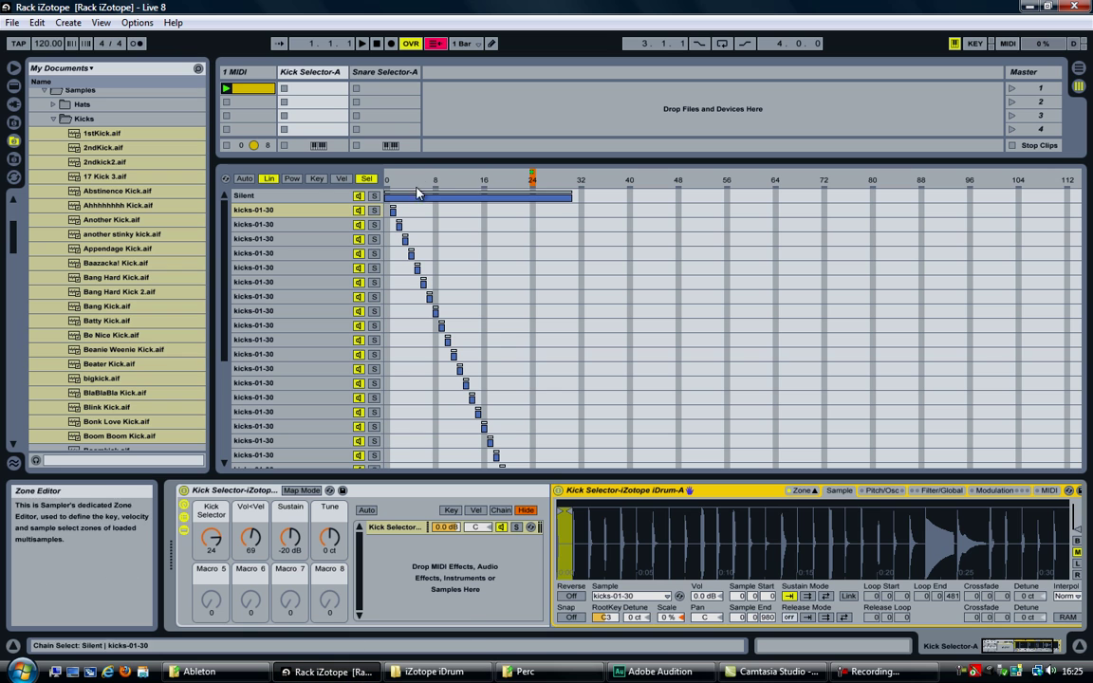
pyautogui.click(800, 490)
pyautogui.click(13, 87)
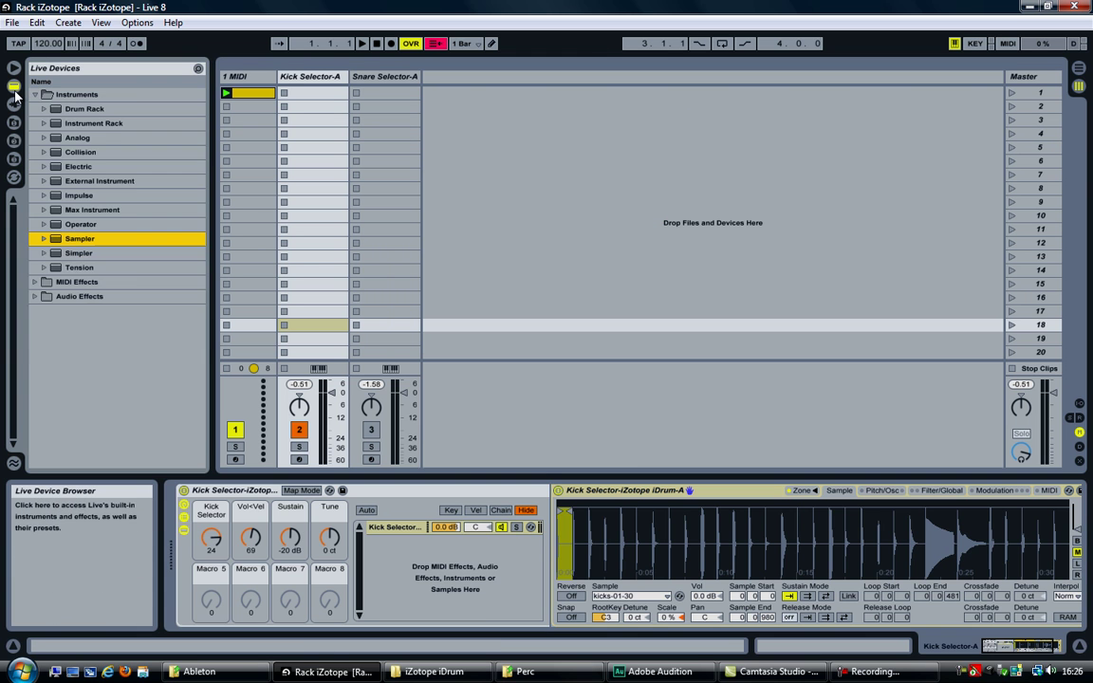
pyautogui.click(35, 94)
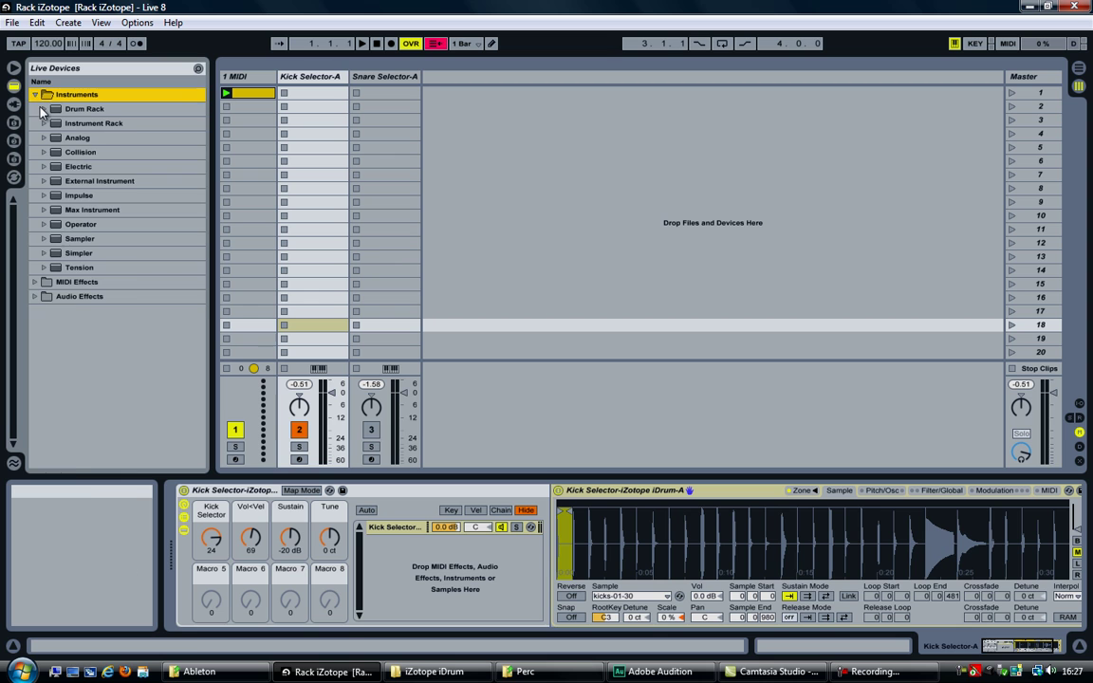
pyautogui.click(71, 241)
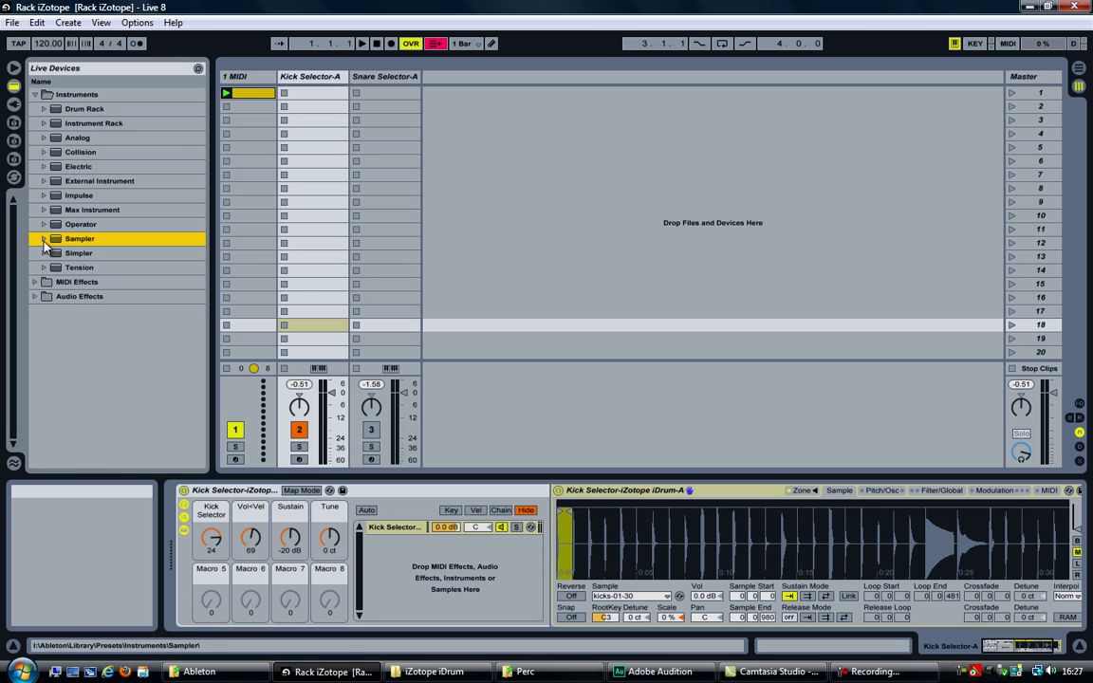
pyautogui.click(43, 239)
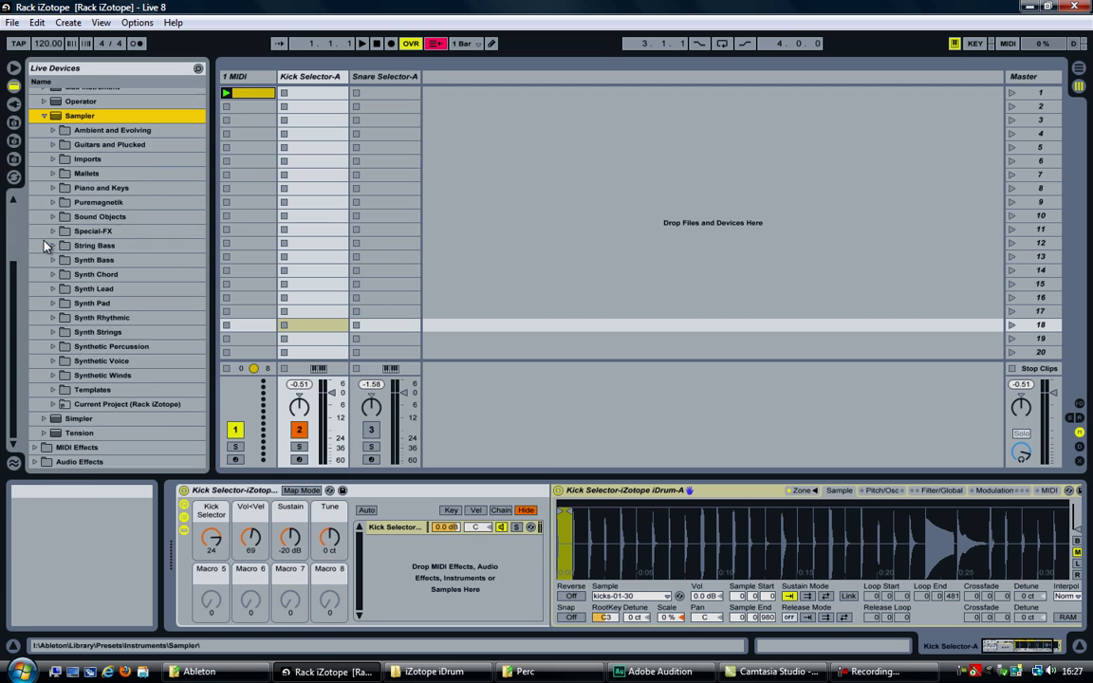
pyautogui.click(65, 389)
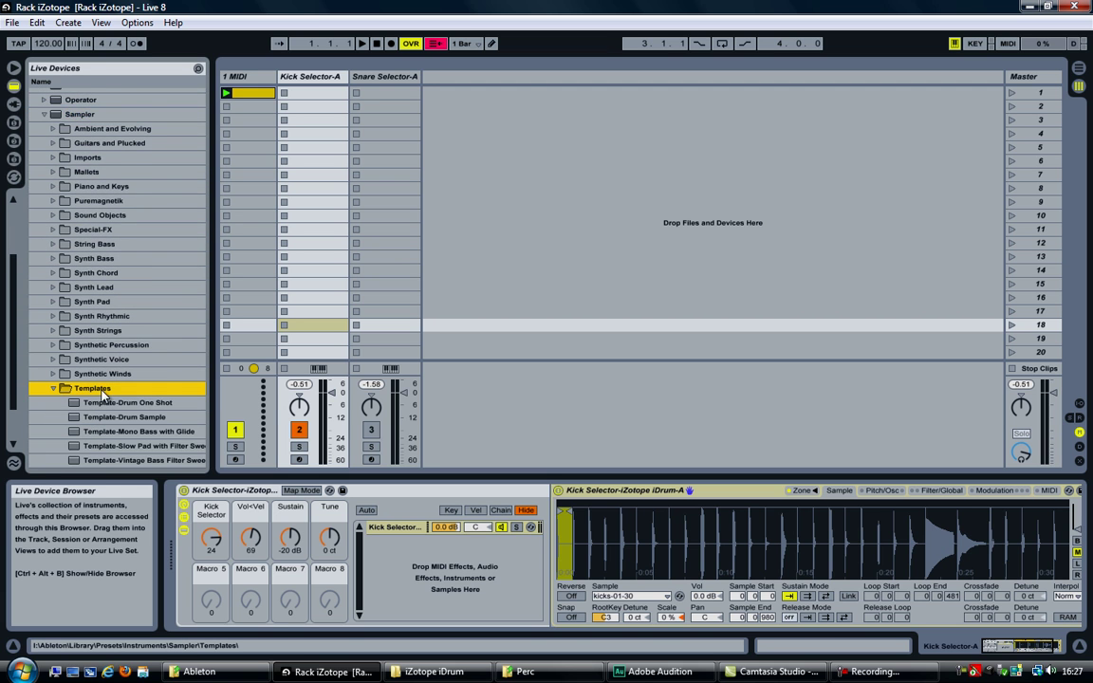
pyautogui.moveTo(104, 345); pyautogui.dragTo(453, 219)
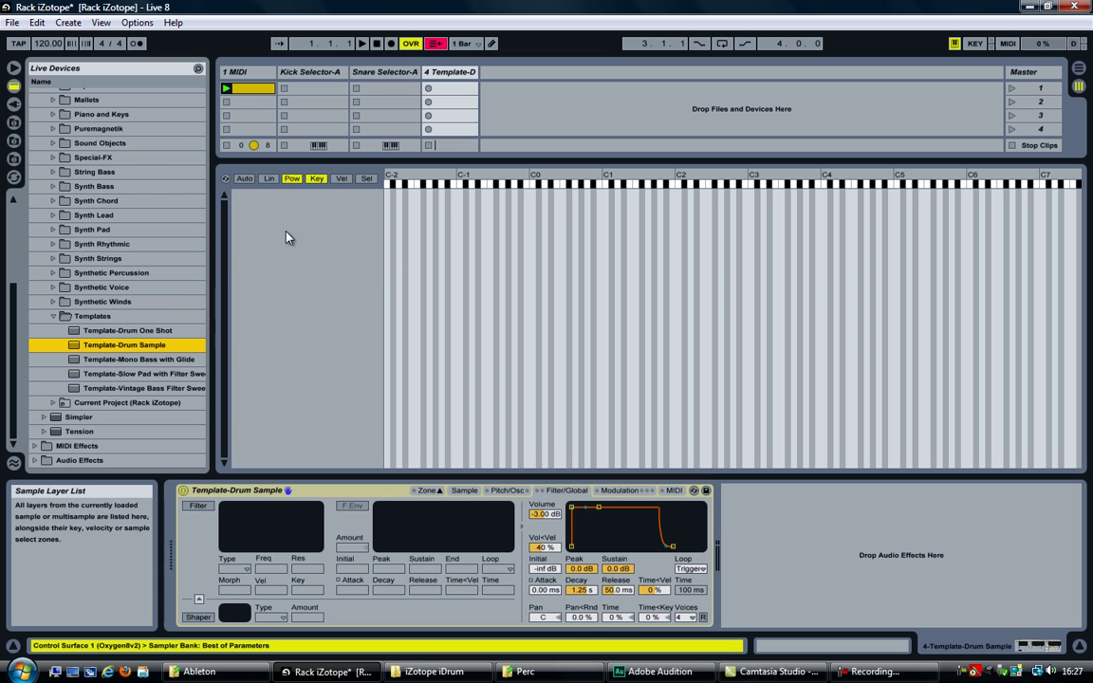
# Step: Load iZotope Perc-01-30.wav into the Template-Drum Sample Sampler and narrow its key zone to C3
pyautogui.click(16, 161)
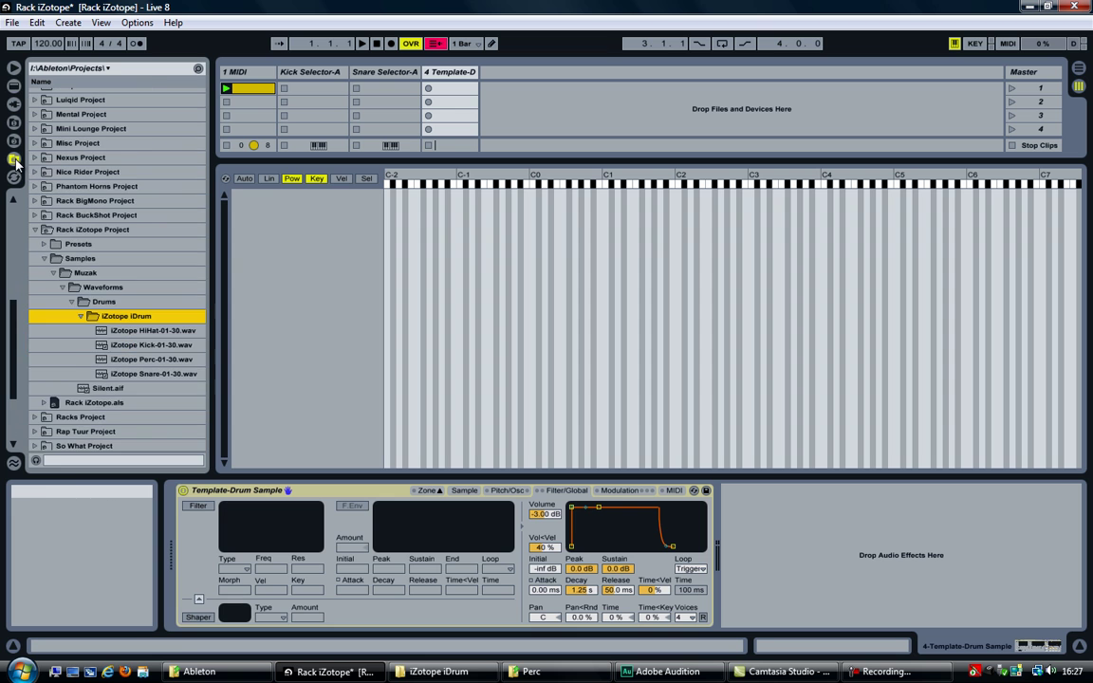
pyautogui.scroll(-1, 89, 199)
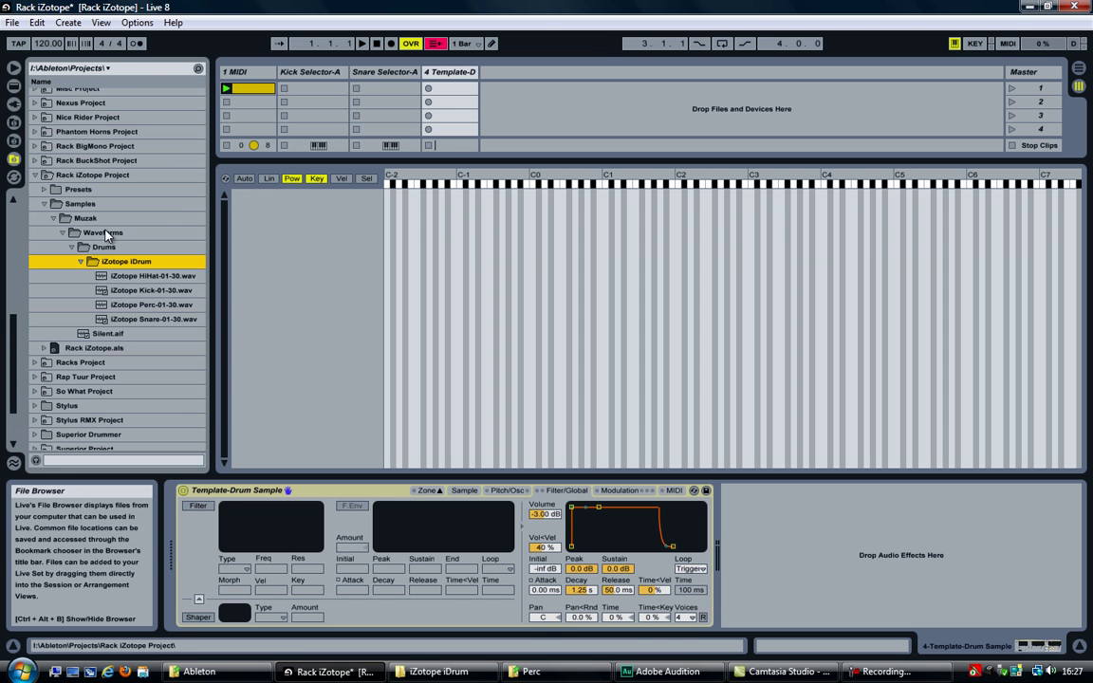
pyautogui.click(137, 304)
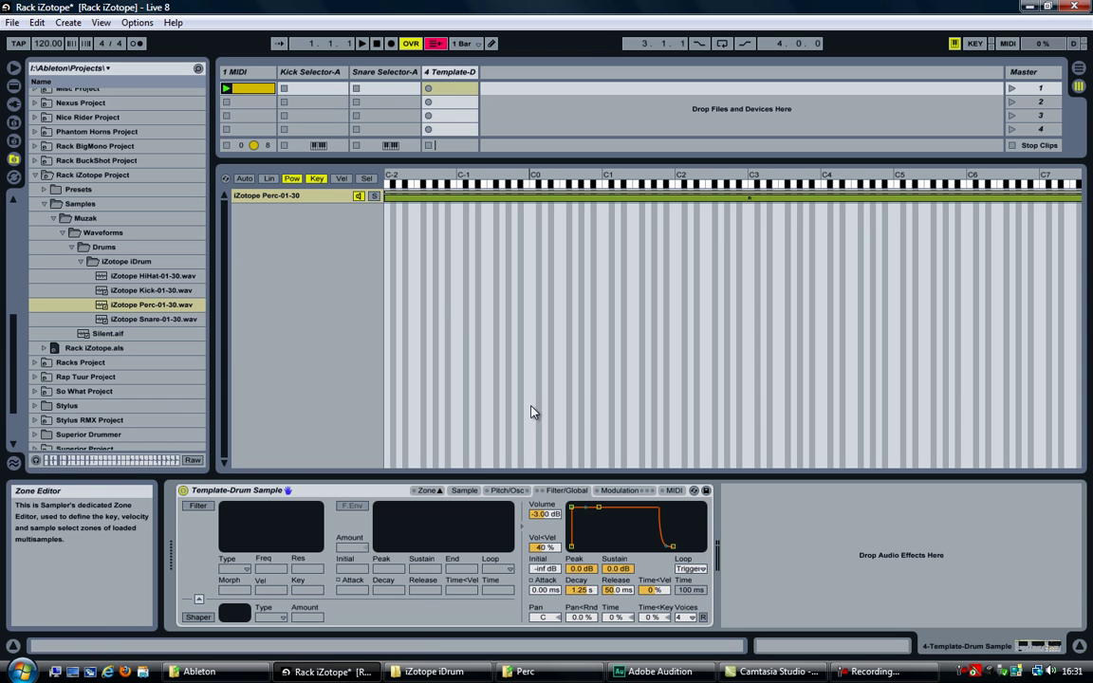
pyautogui.click(464, 490)
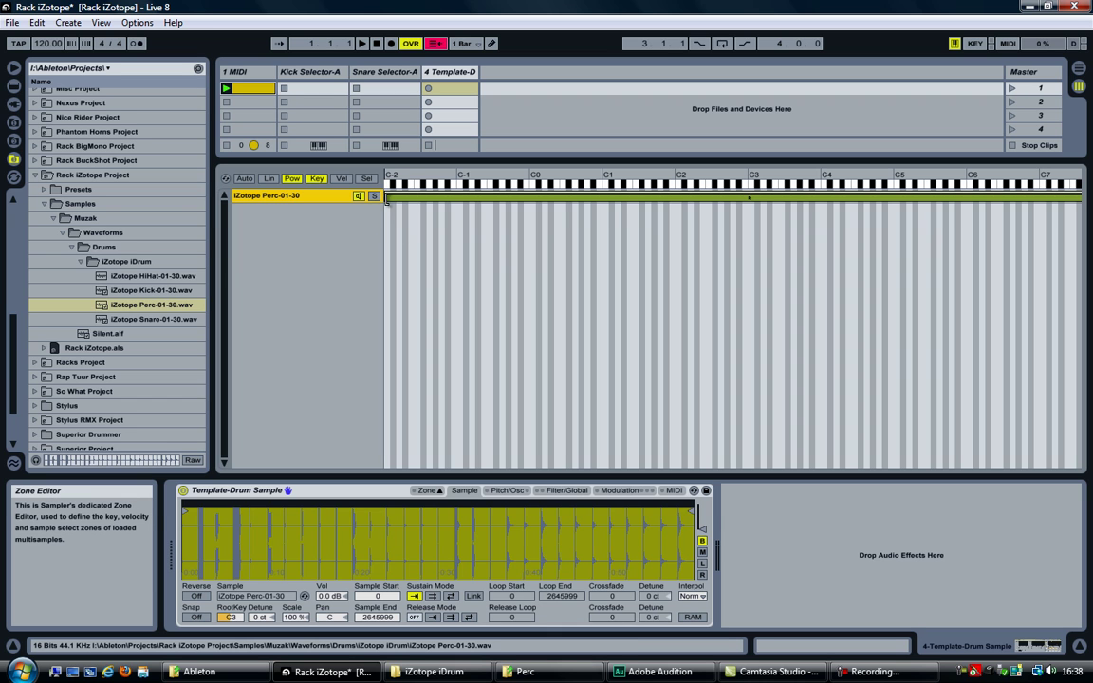
pyautogui.moveTo(385, 197); pyautogui.dragTo(749, 207)
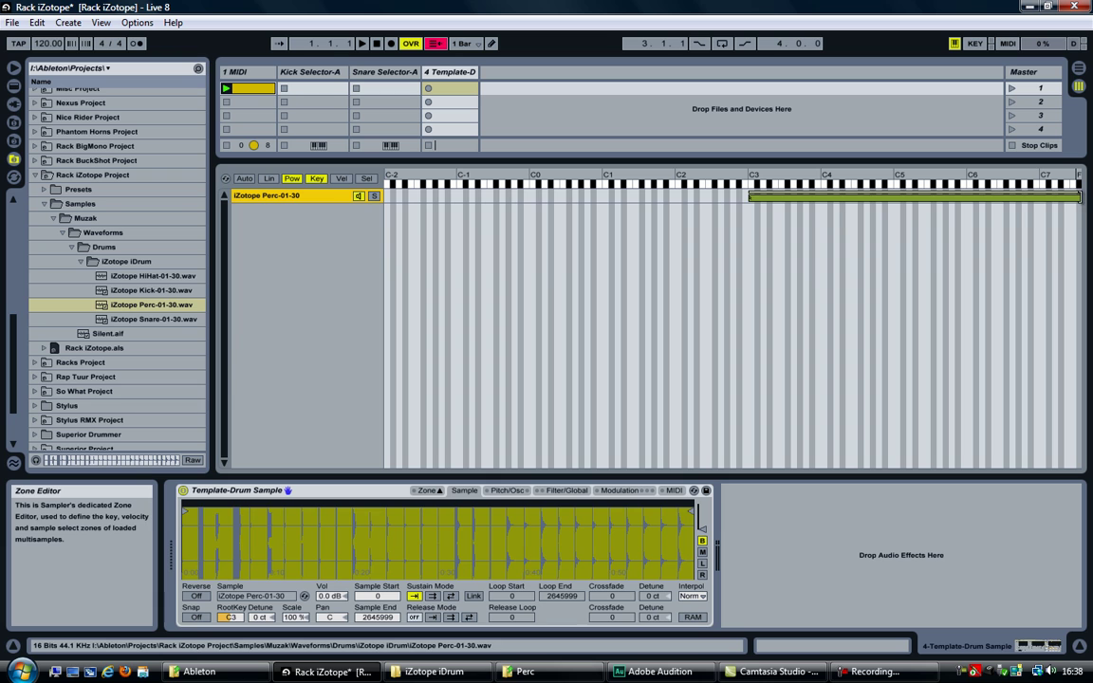
pyautogui.moveTo(1080, 208); pyautogui.dragTo(752, 207)
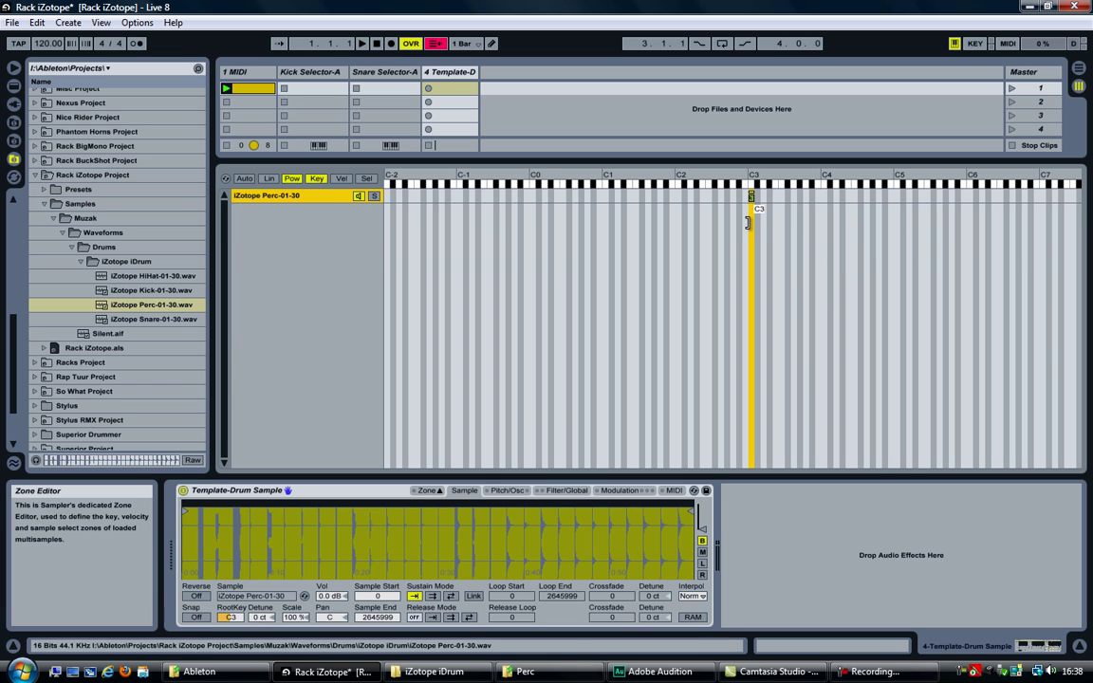
# Step: Duplicate the iZotope Perc-01-30 layer until there are 30 layers, then select them all
pyautogui.rightClick(291, 196)
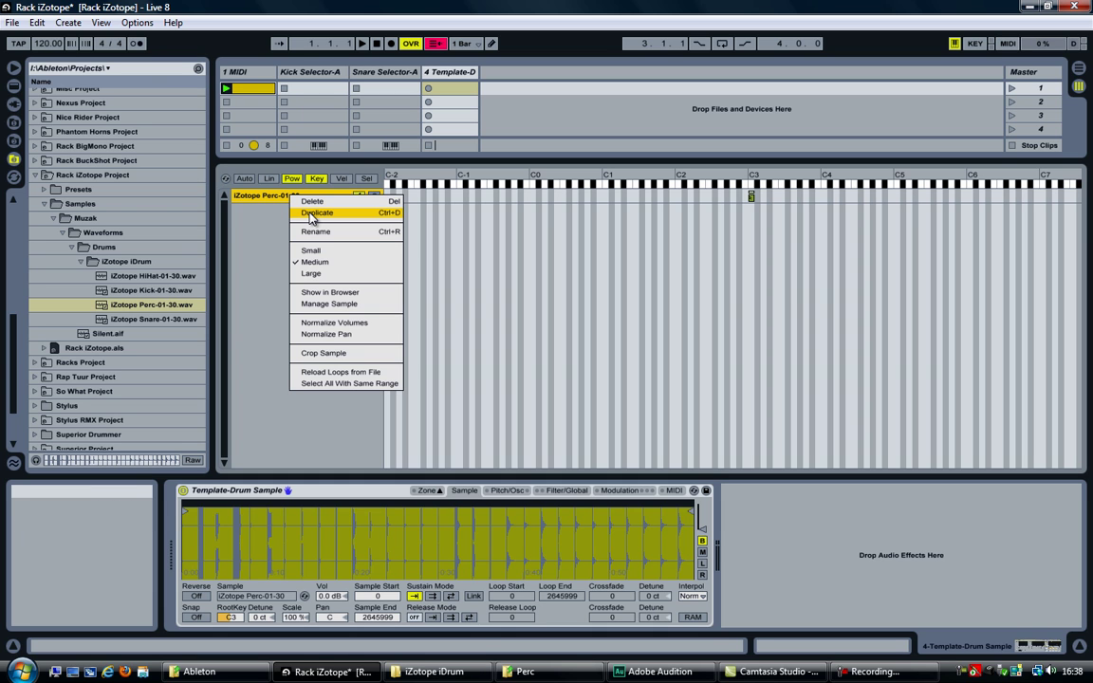
pyautogui.click(316, 213)
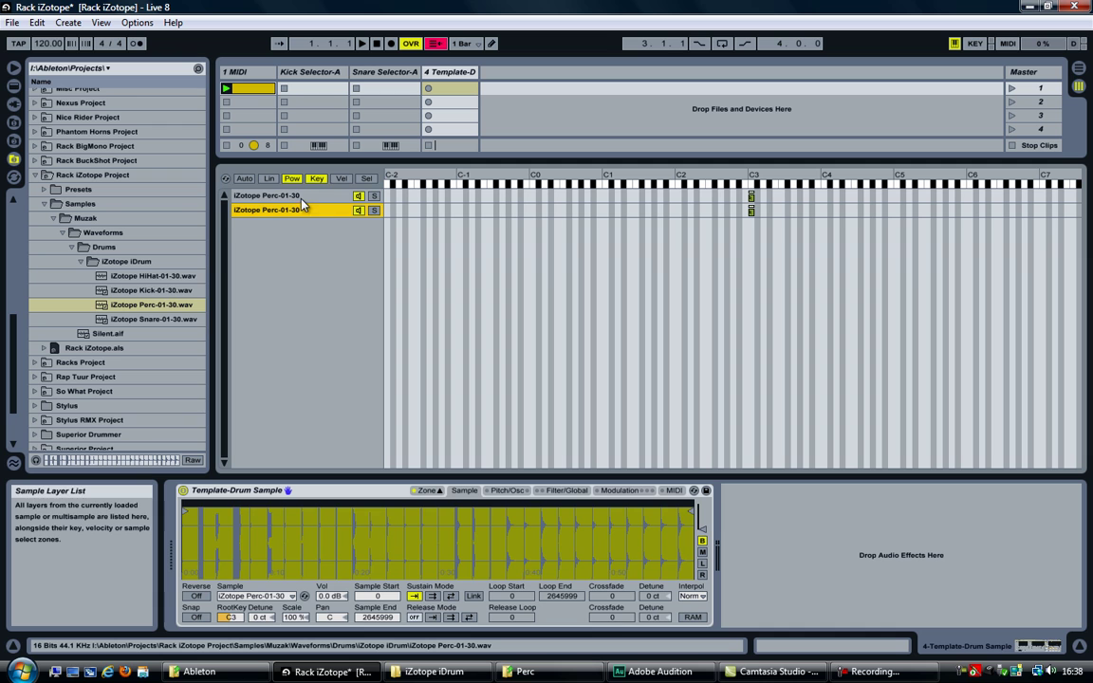
pyautogui.hotkey('ctrl', 'd')
pyautogui.hotkey('ctrl', 'd')
pyautogui.hotkey('ctrl', 'd')
pyautogui.hotkey('ctrl', 'd')
pyautogui.hotkey('ctrl', 'd')
pyautogui.hotkey('ctrl', 'd')
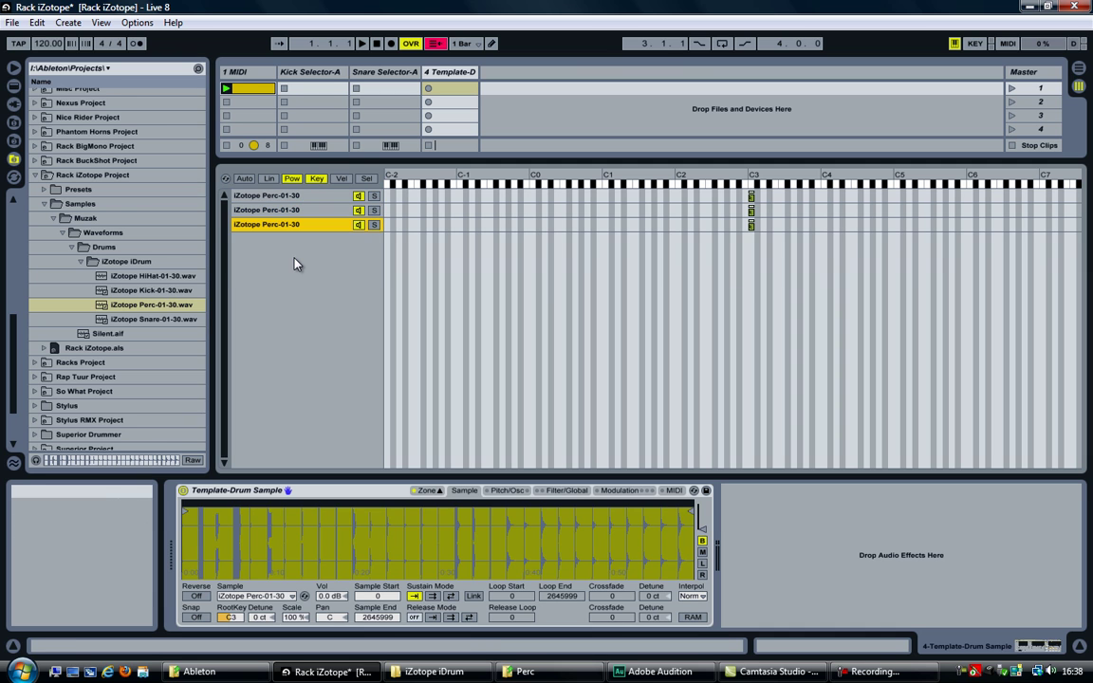
pyautogui.hotkey('ctrl', 'd')
pyautogui.hotkey('ctrl', 'd')
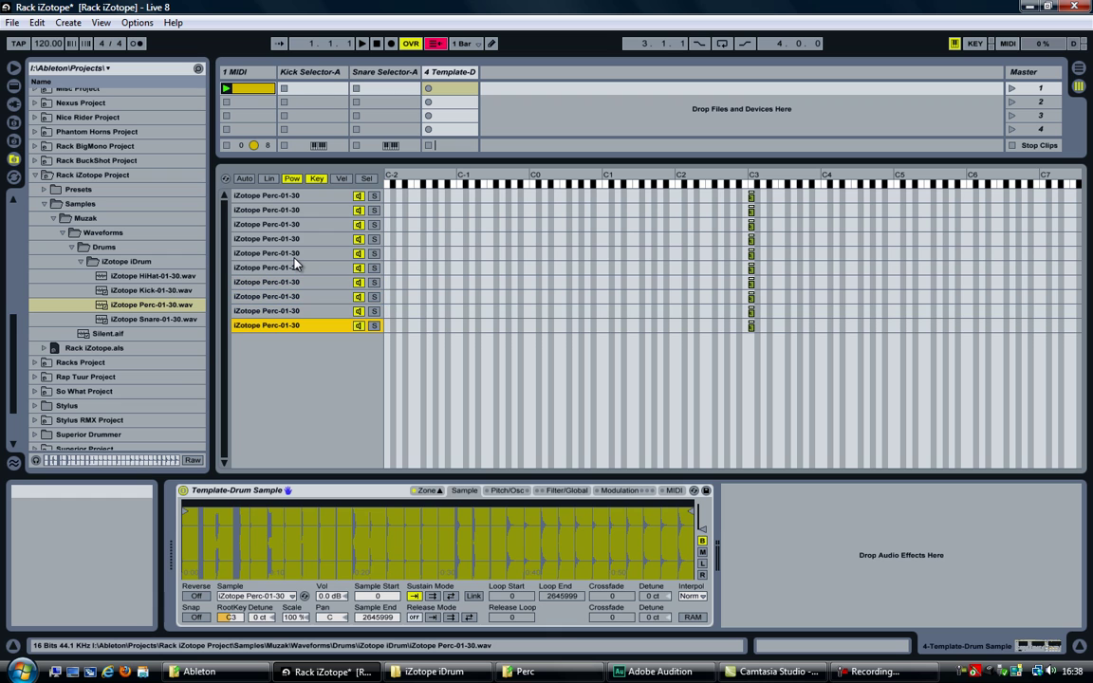
pyautogui.hotkey('ctrl', 'd')
pyautogui.hotkey('ctrl', 'd')
pyautogui.hotkey('ctrl', 'd')
pyautogui.hotkey('ctrl', 'd')
pyautogui.hotkey('ctrl', 'd')
pyautogui.hotkey('ctrl', 'd')
pyautogui.hotkey('ctrl', 'd')
pyautogui.hotkey('ctrl', 'd')
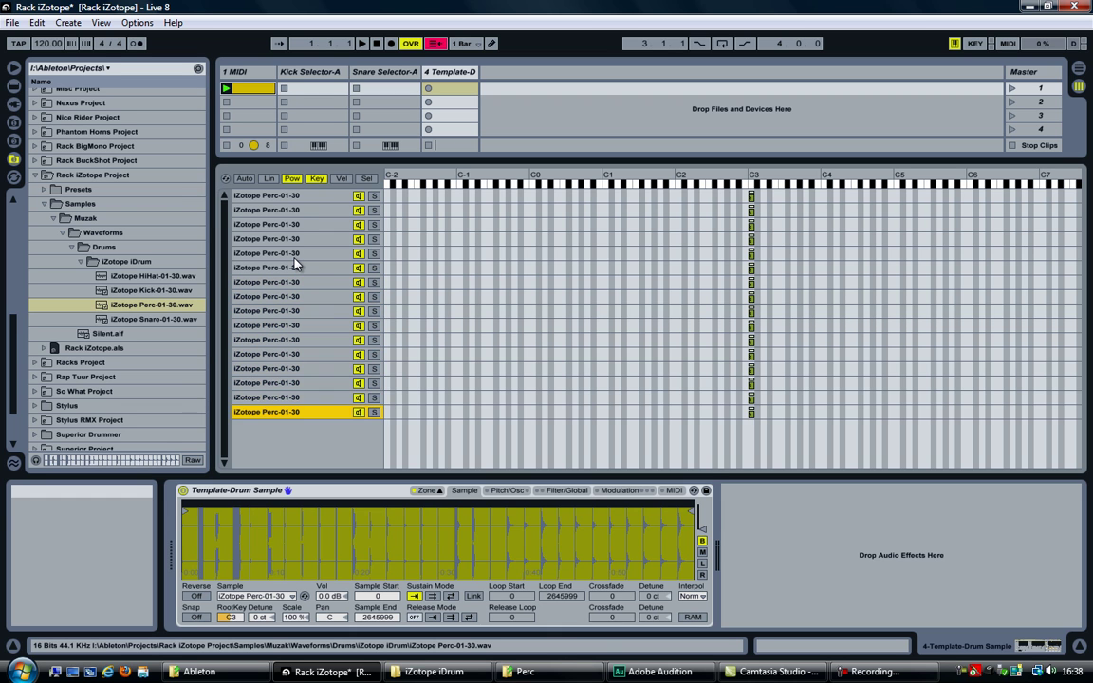
pyautogui.hotkey('ctrl', 'd')
pyautogui.hotkey('ctrl', 'd')
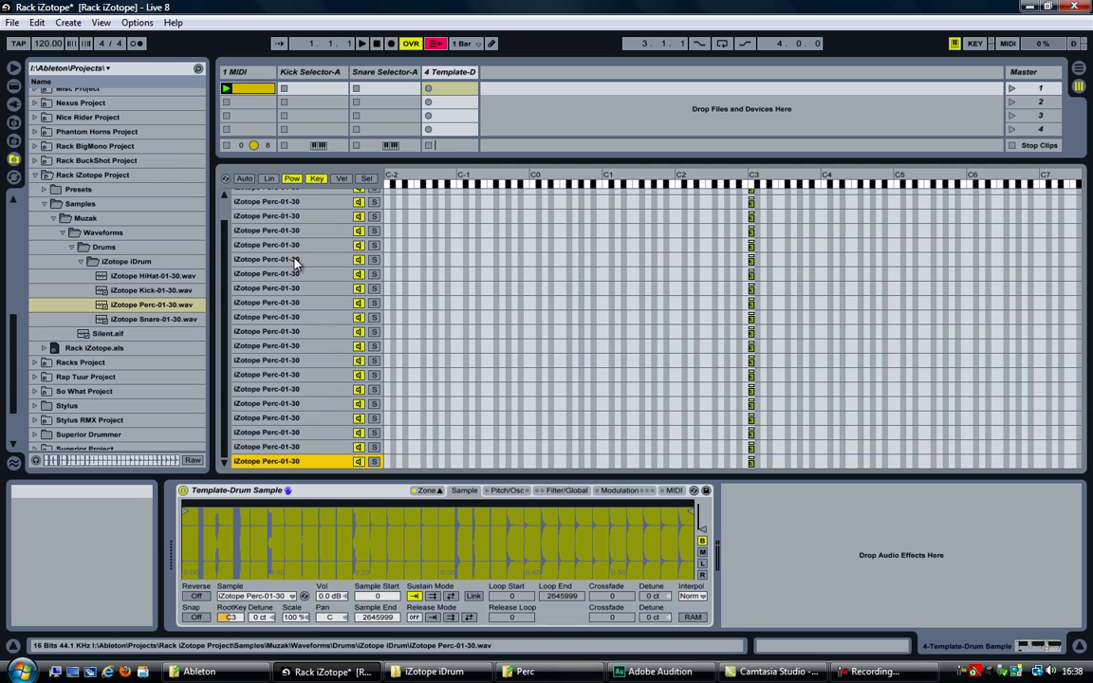
pyautogui.hotkey('ctrl', 'd')
pyautogui.hotkey('ctrl', 'd')
pyautogui.hotkey('ctrl', 'd')
pyautogui.hotkey('ctrl', 'd')
pyautogui.hotkey('ctrl', 'd')
pyautogui.hotkey('ctrl', 'd')
pyautogui.hotkey('ctrl', 'd')
pyautogui.hotkey('ctrl', 'a')
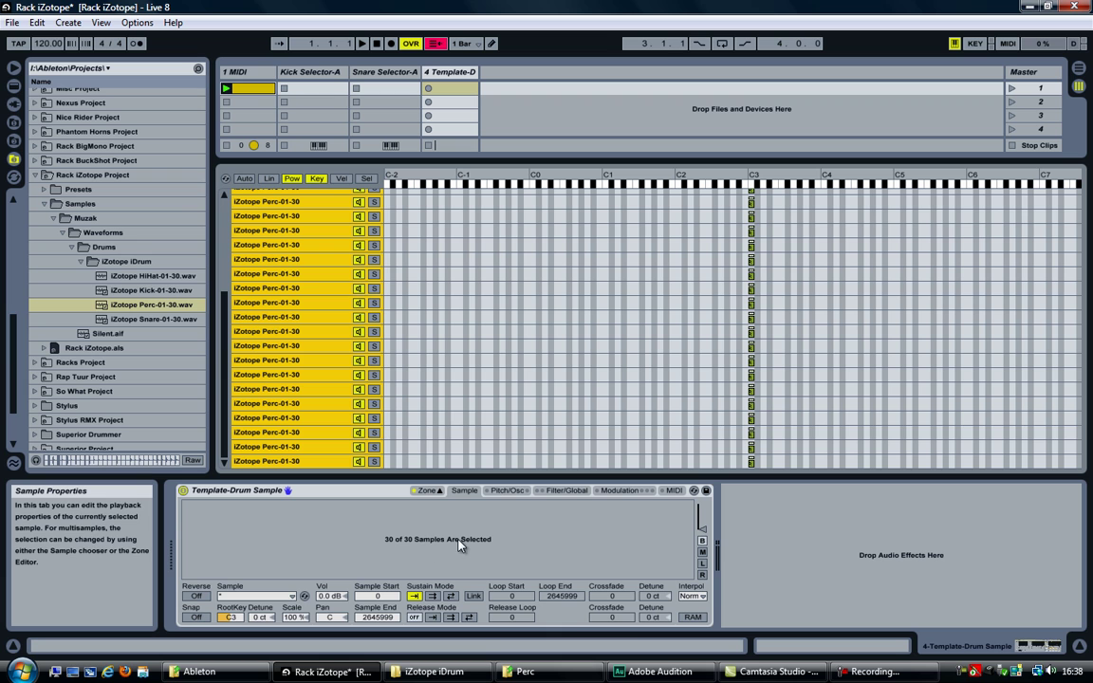
pyautogui.scroll(1, 233, 322)
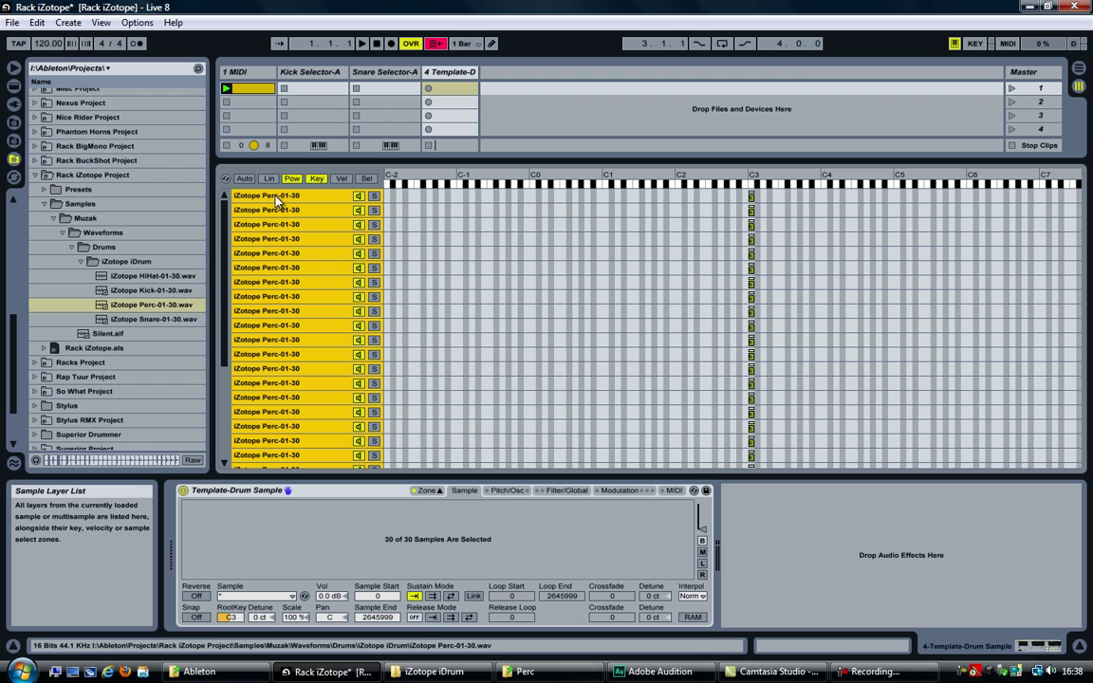
# Step: Shorten all 30 layers' sample-select zones so they end at 32
pyautogui.click(367, 178)
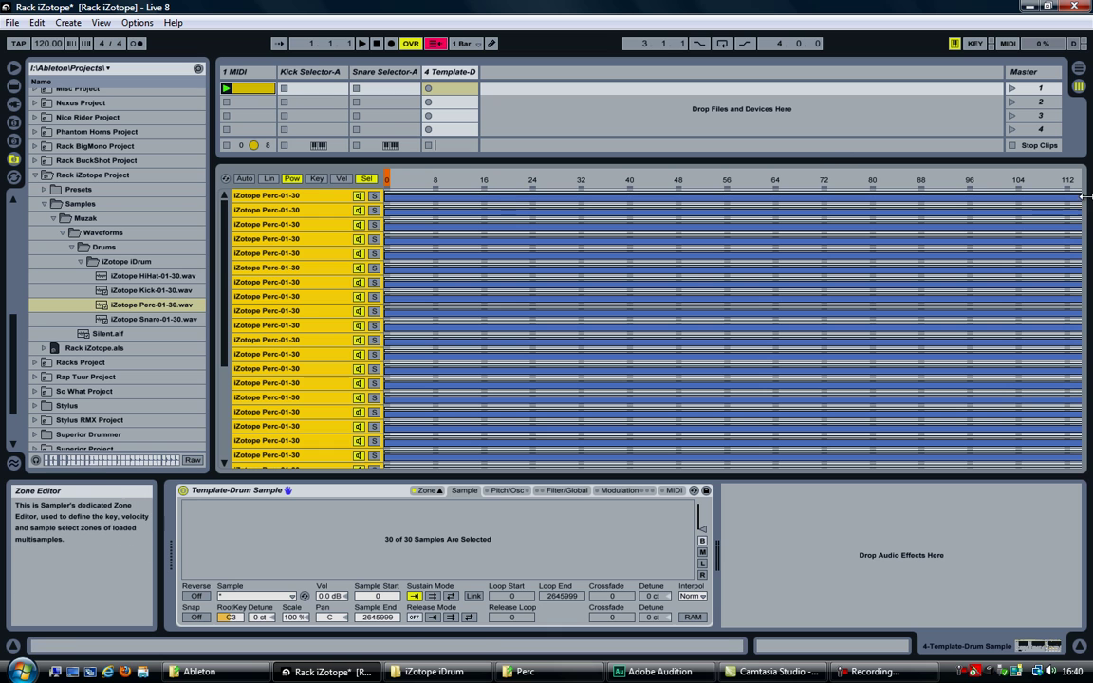
pyautogui.moveTo(977, 193); pyautogui.dragTo(612, 215)
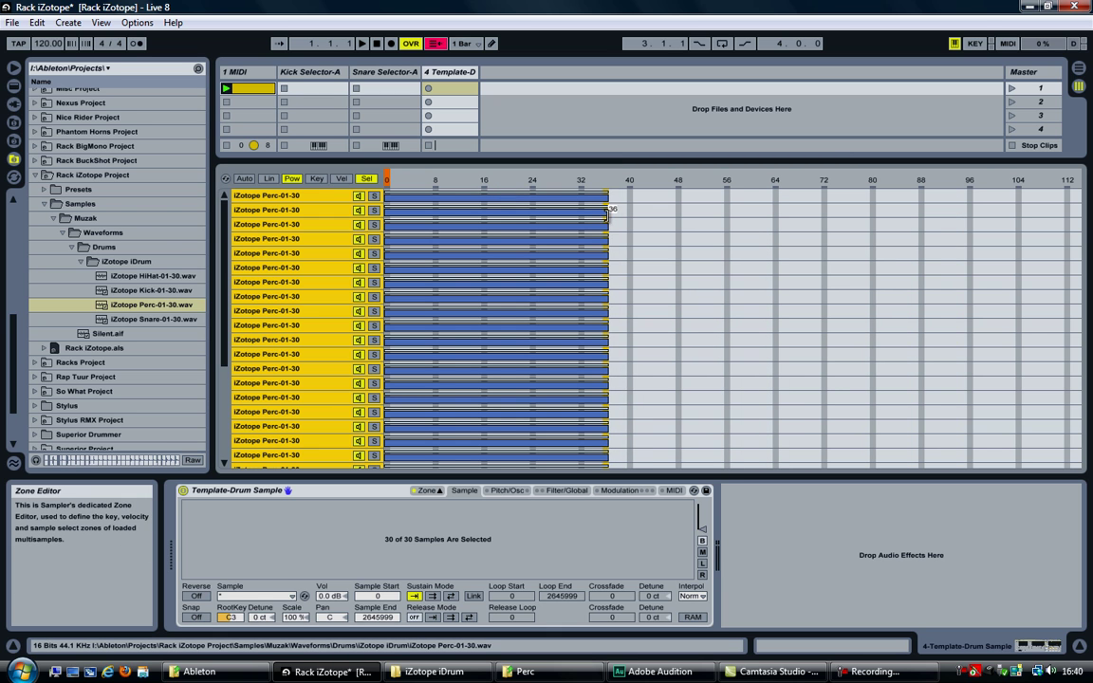
pyautogui.moveTo(608, 214); pyautogui.dragTo(565, 214)
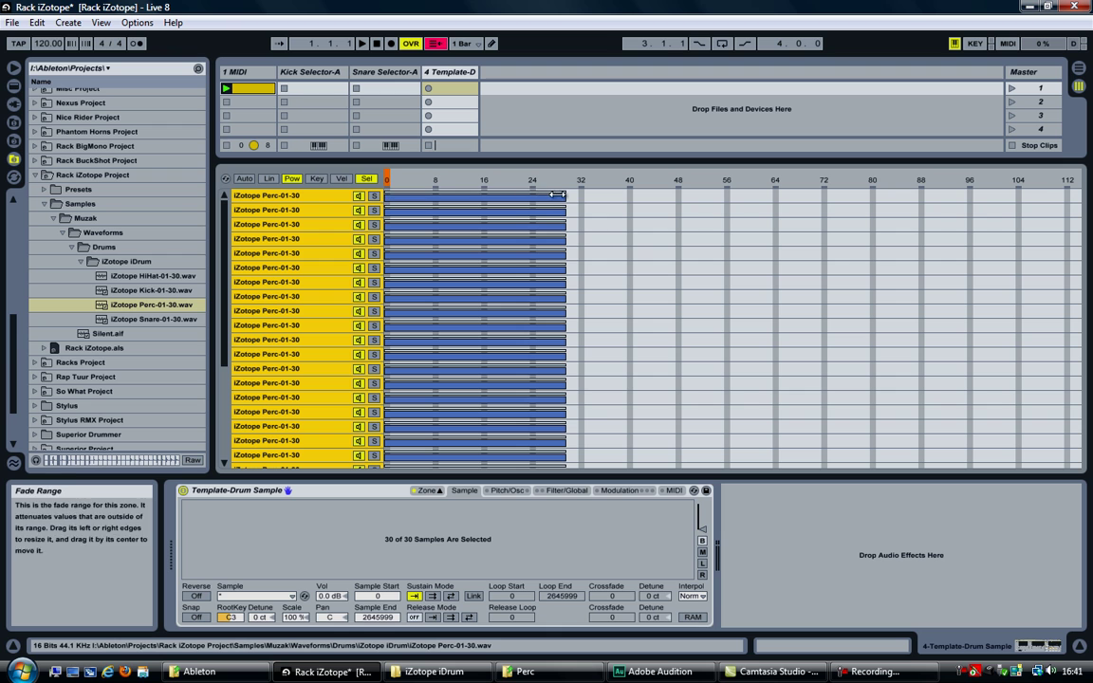
# Step: Distribute the sample-select ranges equally so each layer gets its own staggered value
pyautogui.rightClick(436, 183)
pyautogui.click(453, 186)
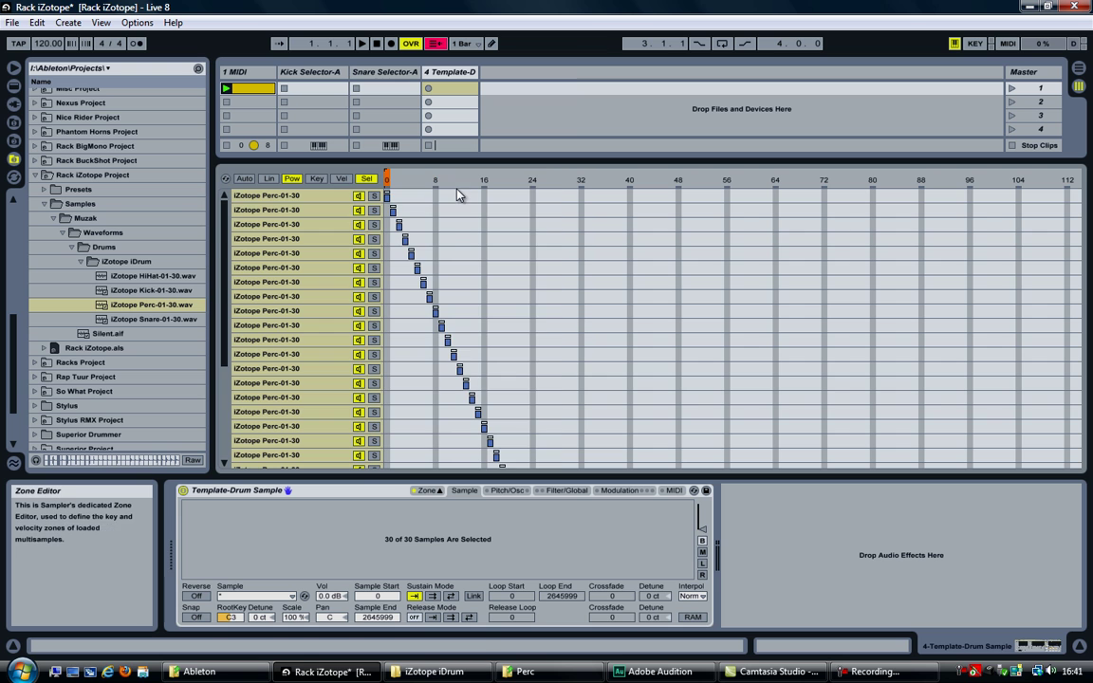
pyautogui.scroll(-5, 450, 242)
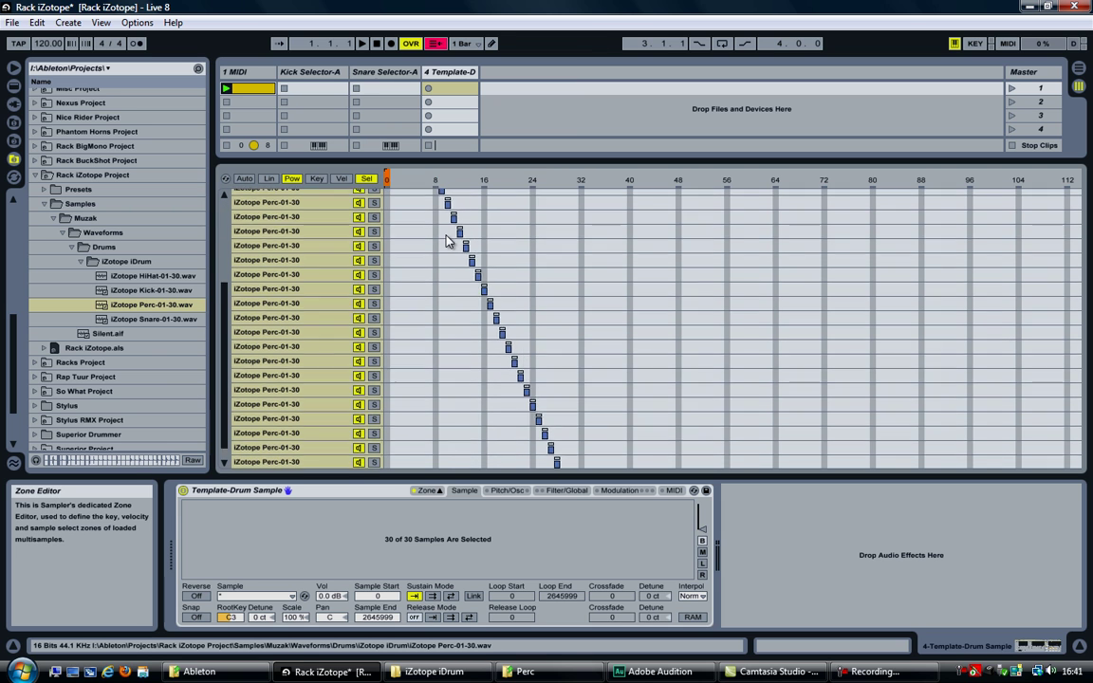
pyautogui.scroll(4, 448, 240)
pyautogui.scroll(-8, 448, 240)
pyautogui.scroll(7, 448, 240)
pyautogui.scroll(1, 448, 240)
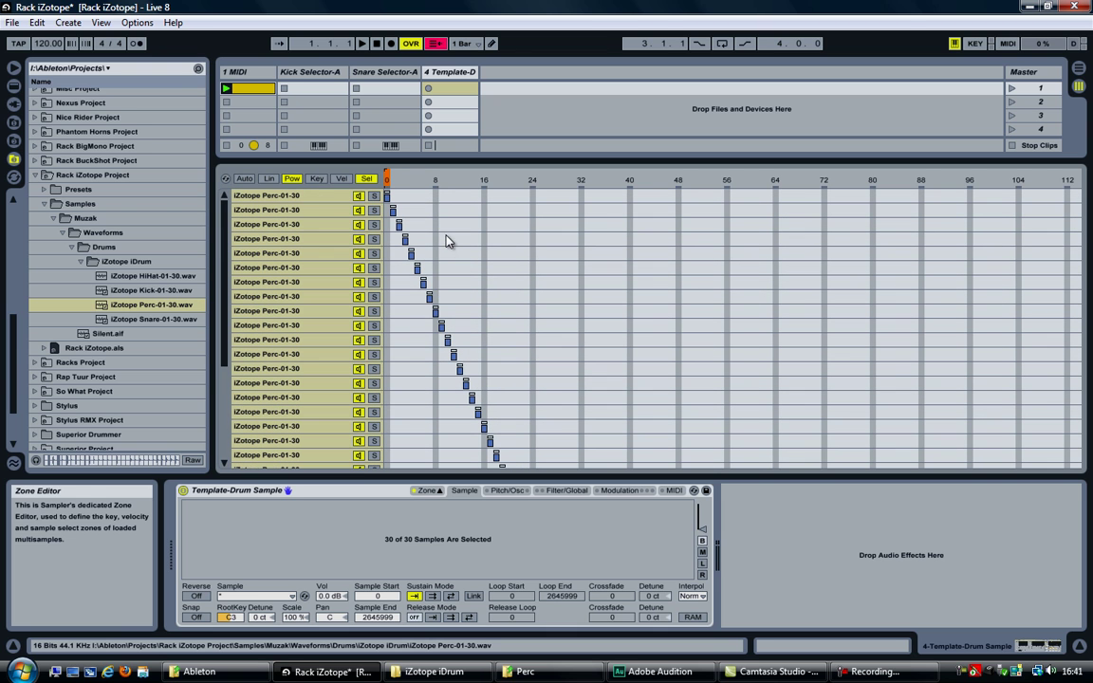
pyautogui.rightClick(387, 183)
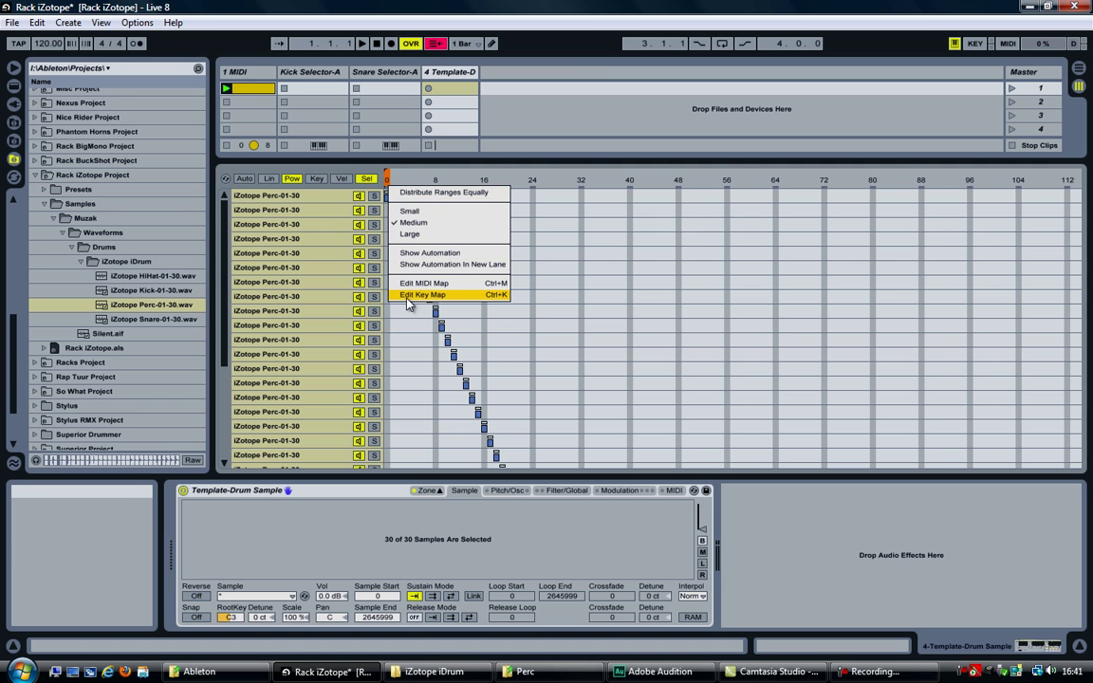
pyautogui.click(363, 158)
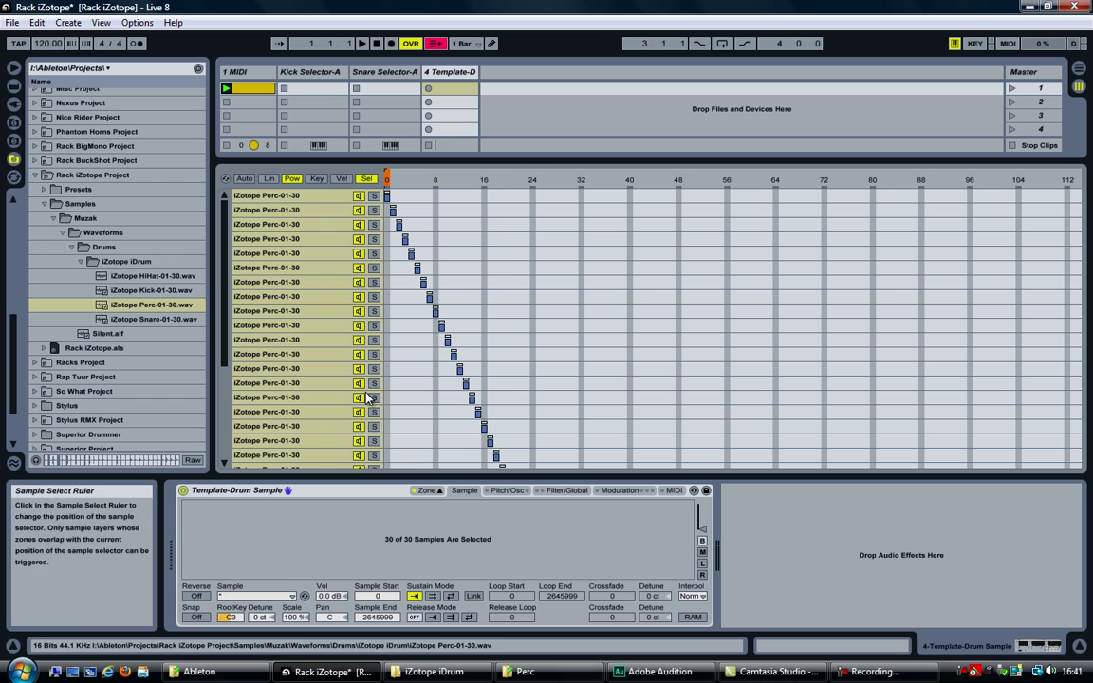
pyautogui.click(353, 494)
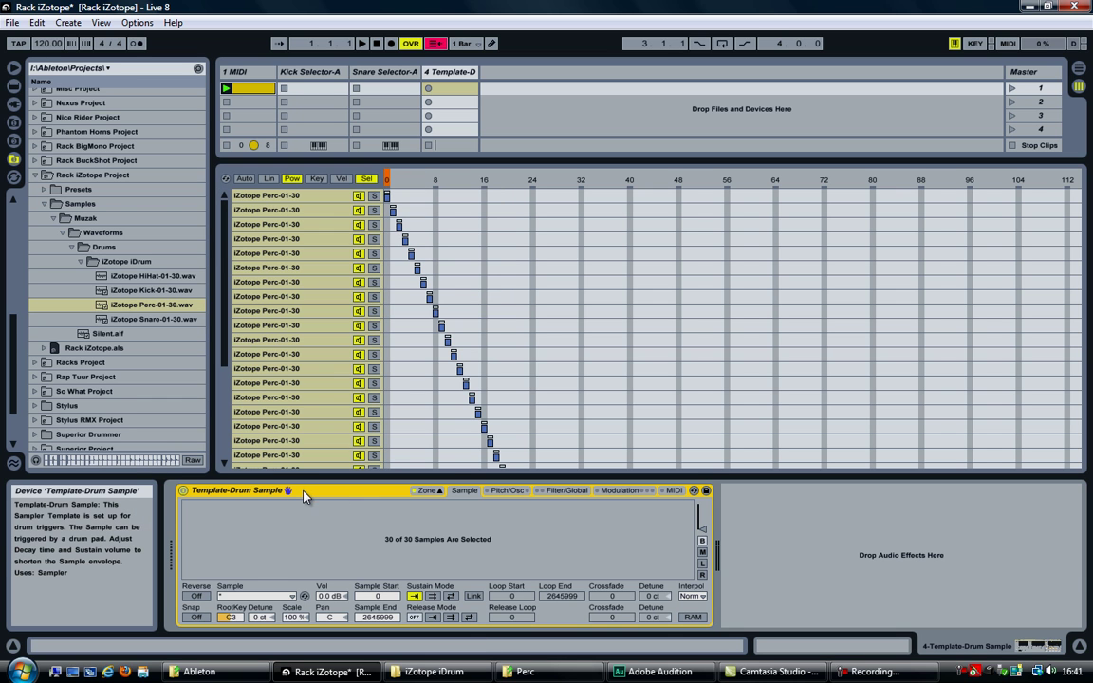
# Step: Group the Sampler into an Instrument Rack and map its sample selector to Macro 1
pyautogui.rightClick(307, 499)
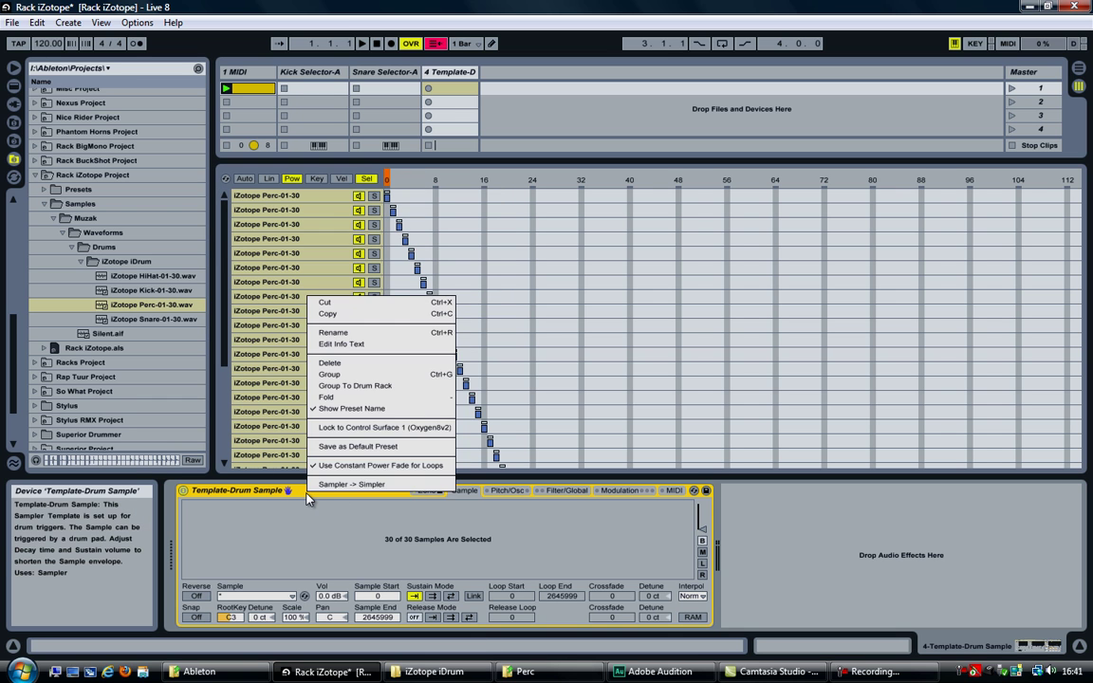
pyautogui.click(357, 376)
pyautogui.click(184, 505)
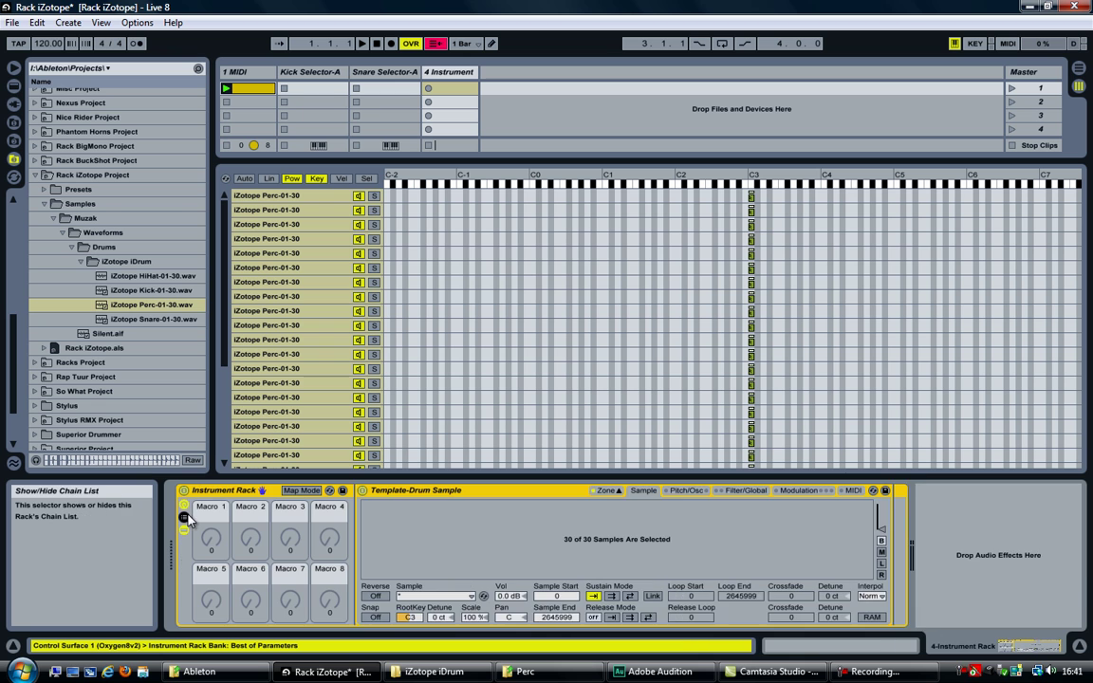
pyautogui.click(184, 518)
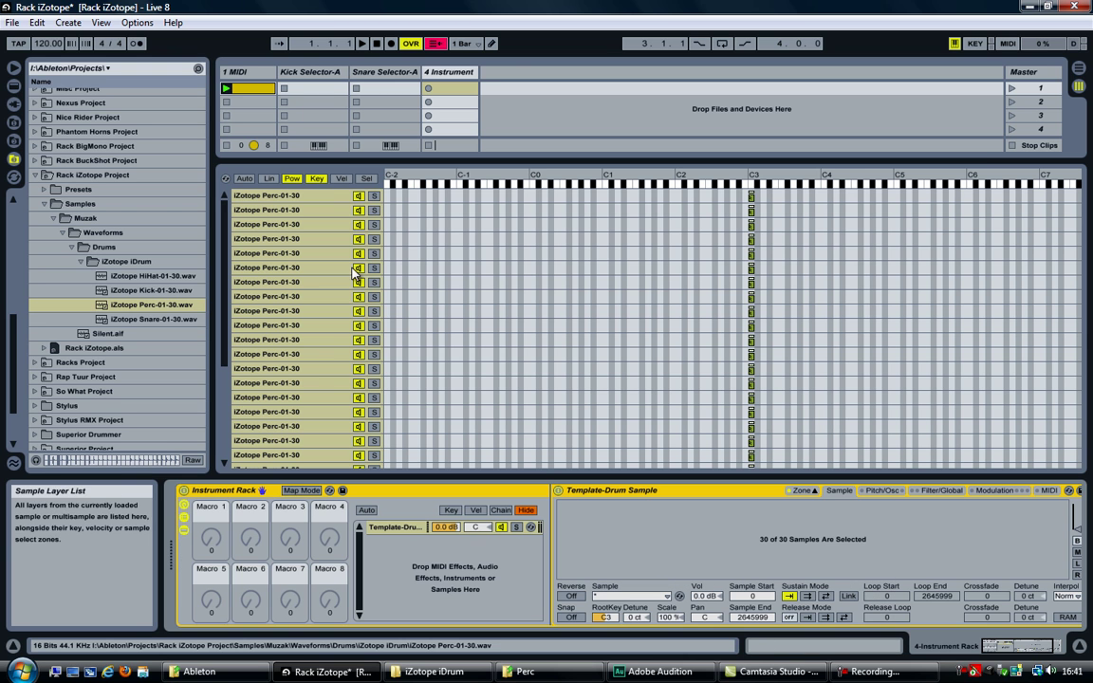
pyautogui.click(366, 178)
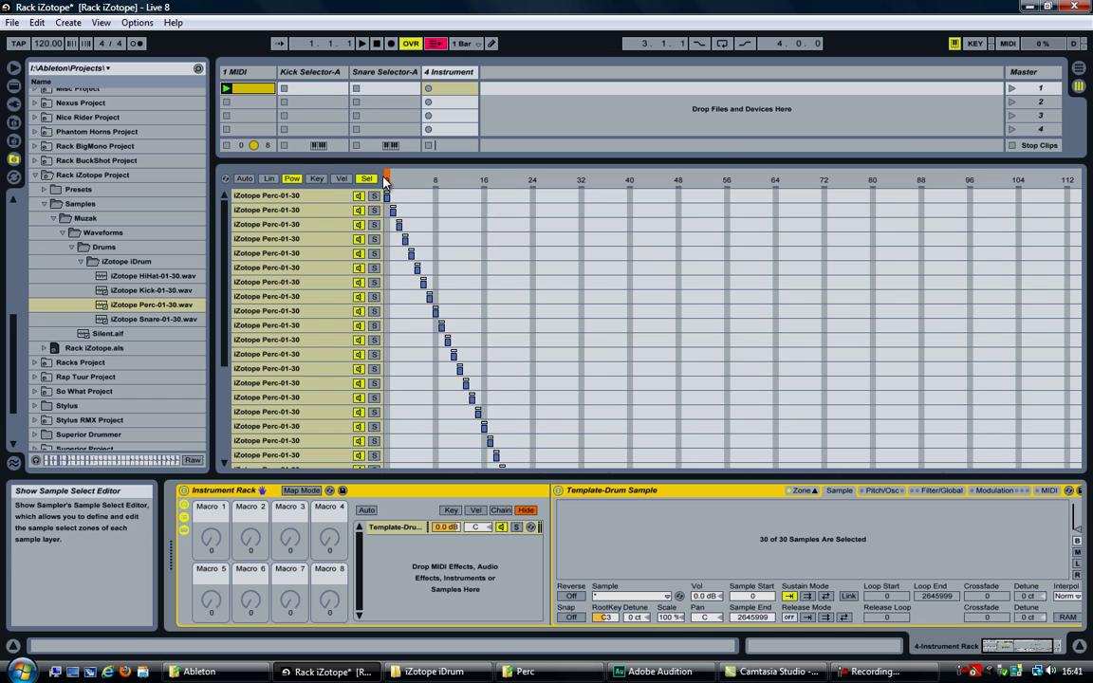
pyautogui.rightClick(387, 178)
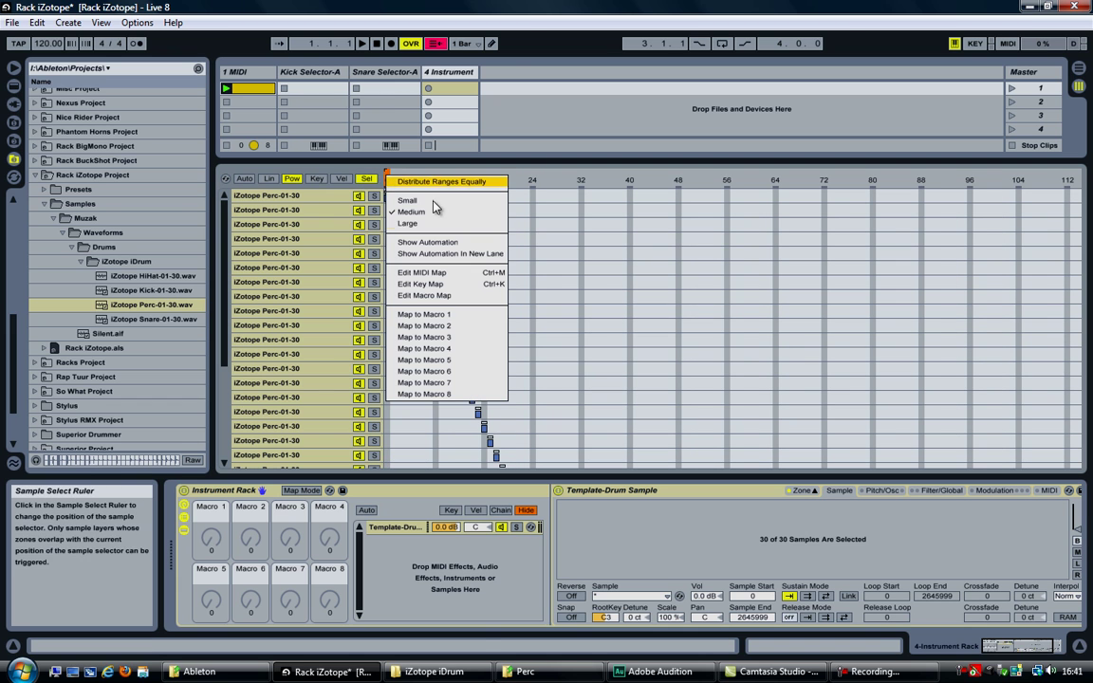
pyautogui.click(412, 316)
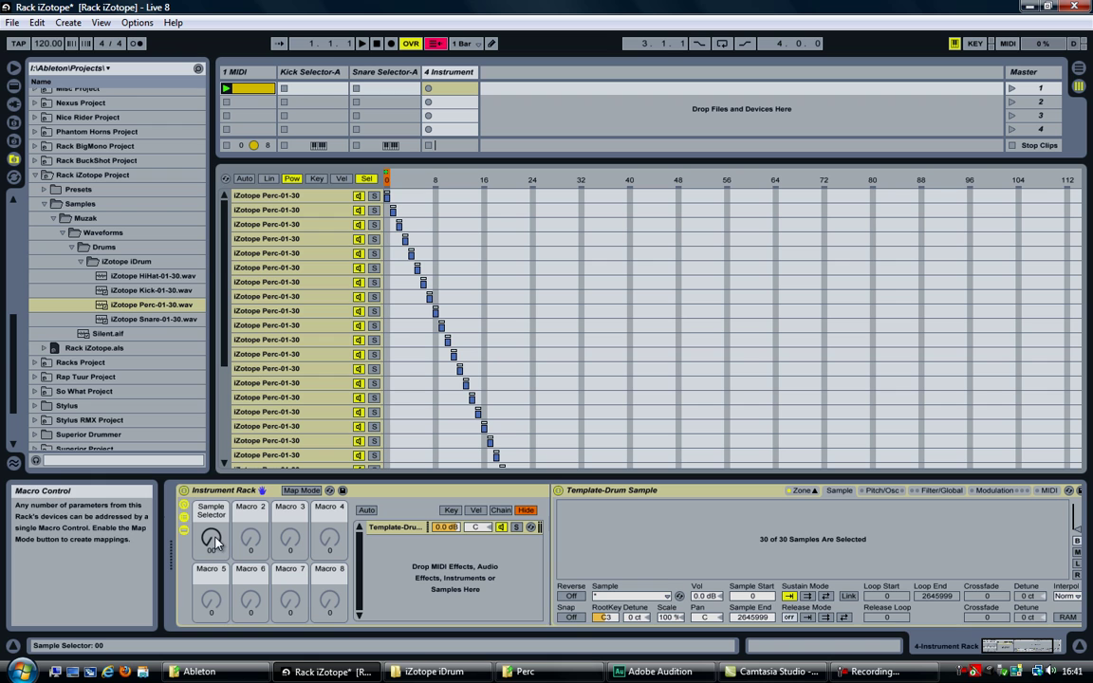
pyautogui.moveTo(213, 538)
pyautogui.mouseDown()
pyautogui.moveTo(196, 486)
pyautogui.moveTo(214, 542)
pyautogui.mouseUp()
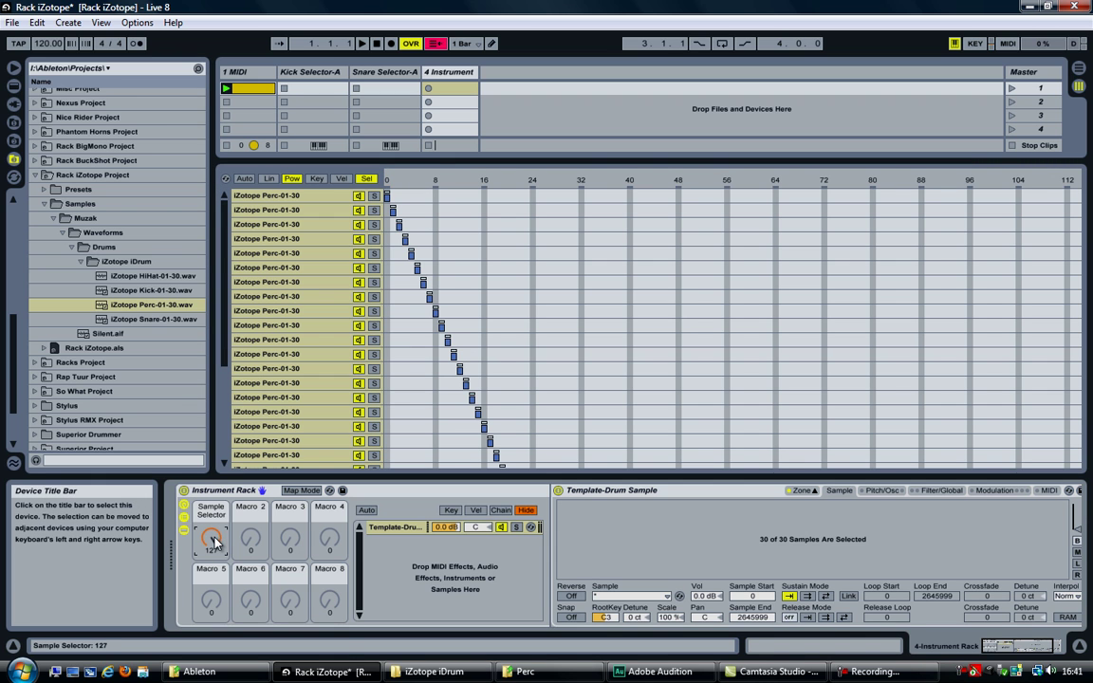
# Step: Set the Sample Selector macro mapping's maximum to 29 and test it on the layers
pyautogui.click(301, 491)
pyautogui.click(336, 95)
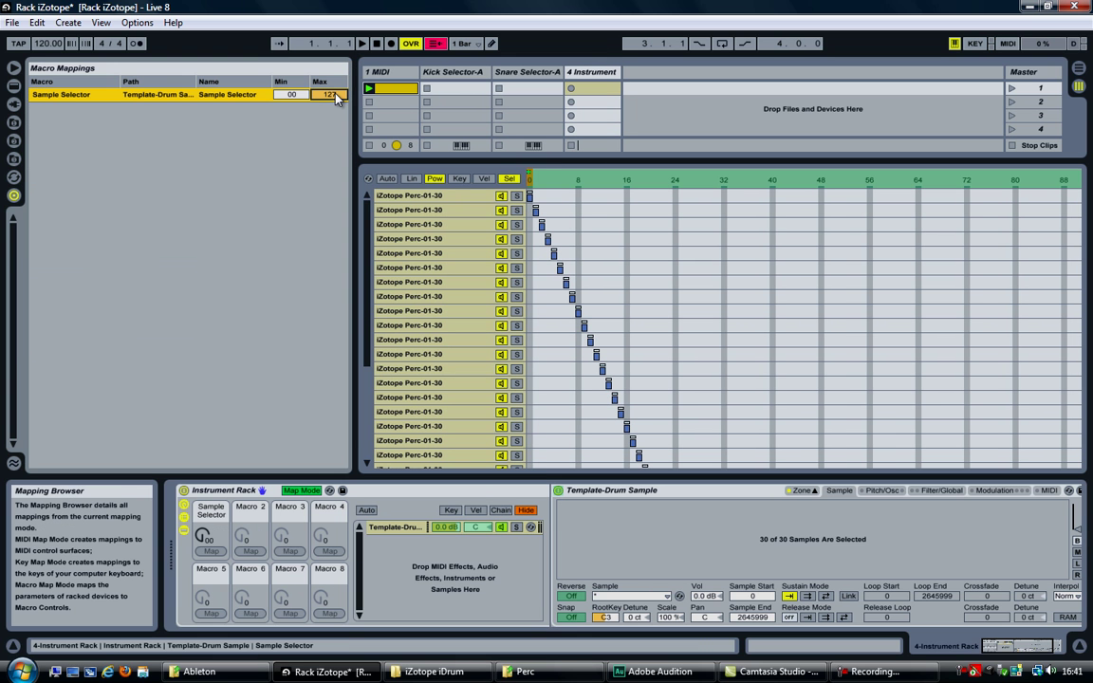
pyautogui.write('29')
pyautogui.press('Return')
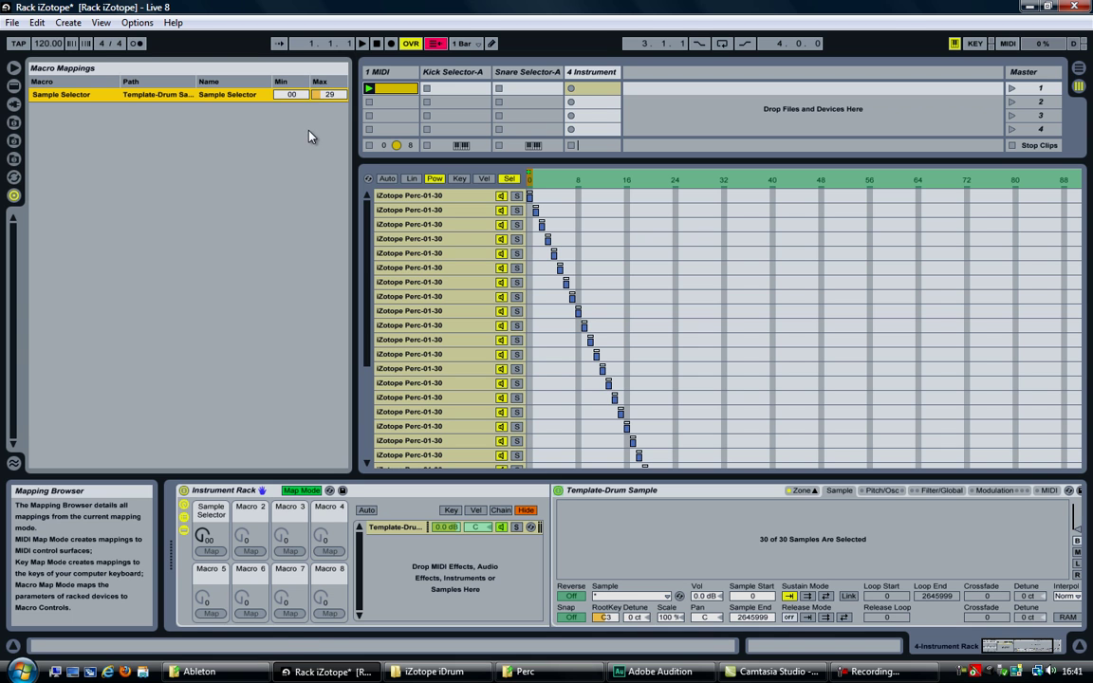
pyautogui.click(313, 490)
pyautogui.moveTo(211, 537)
pyautogui.mouseDown()
pyautogui.moveTo(211, 470)
pyautogui.moveTo(211, 539)
pyautogui.moveTo(211, 503)
pyautogui.mouseUp()
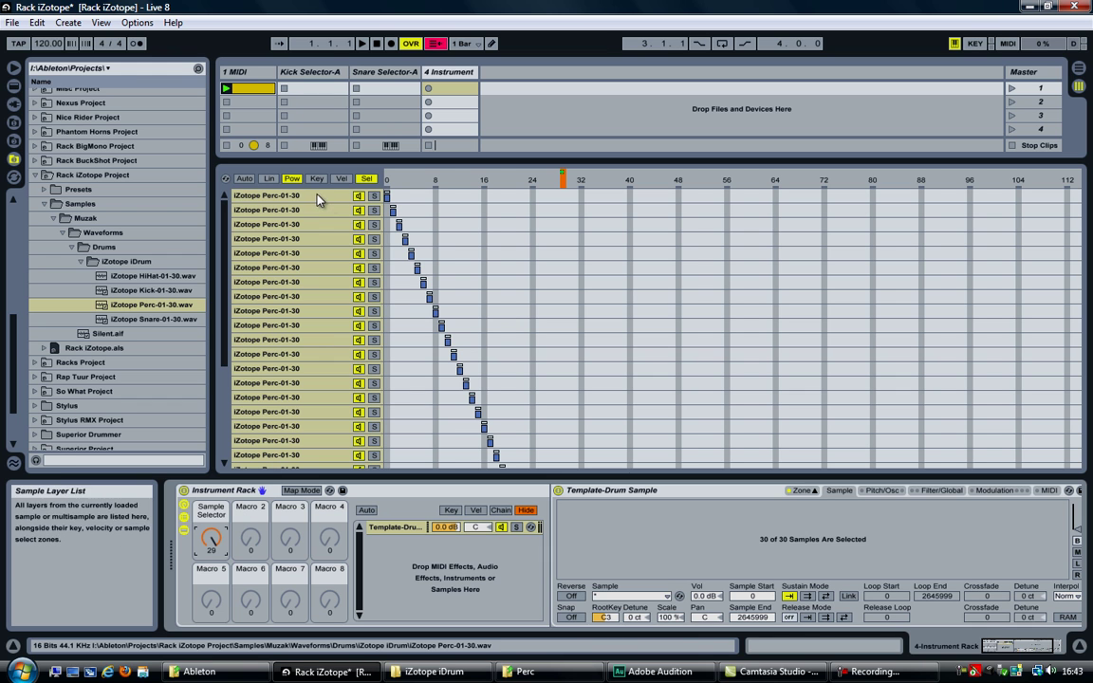
# Step: Step through the first four Perc layers to compare their sample settings, ending on the first
pyautogui.click(316, 197)
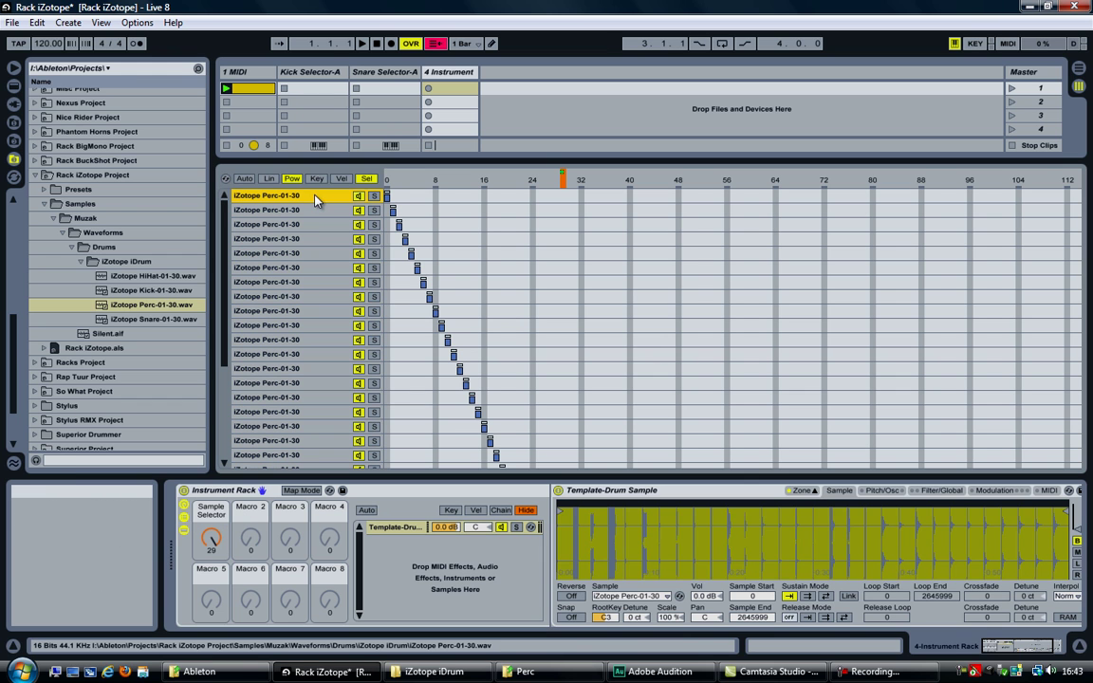
pyautogui.click(280, 210)
pyautogui.click(296, 238)
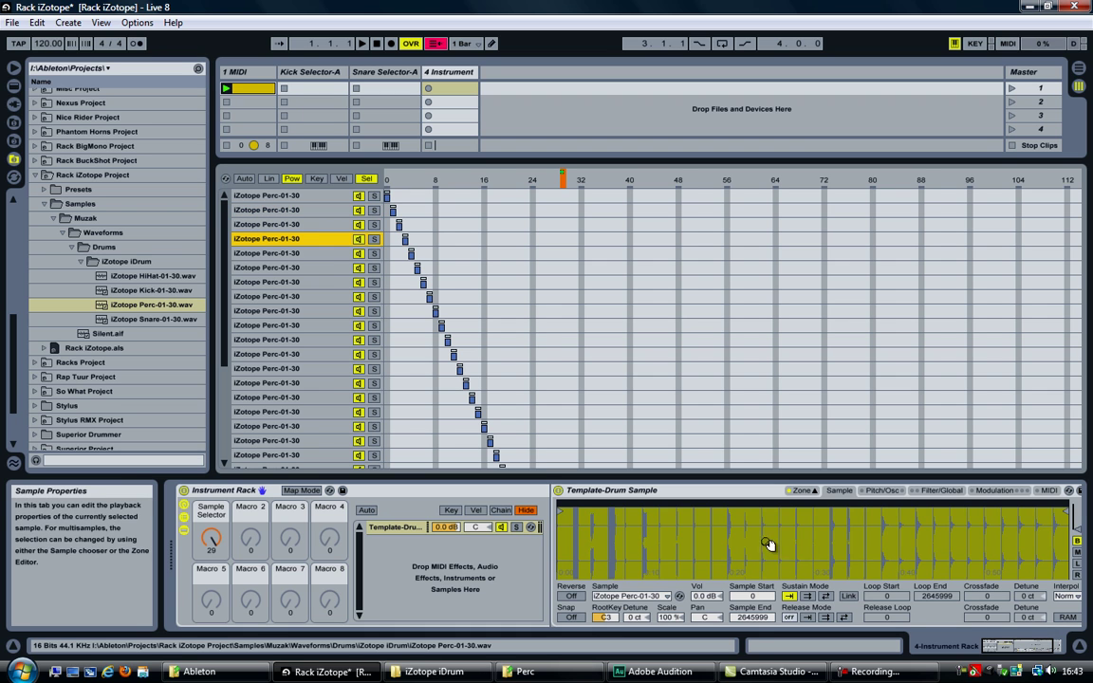
pyautogui.click(249, 195)
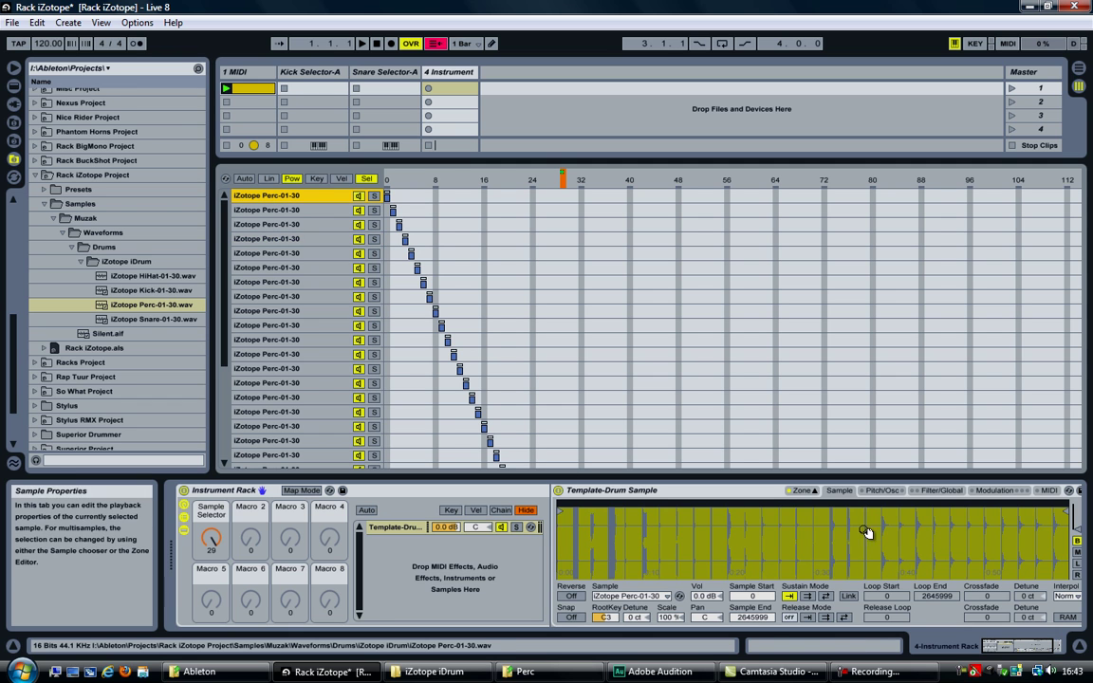
pyautogui.click(272, 225)
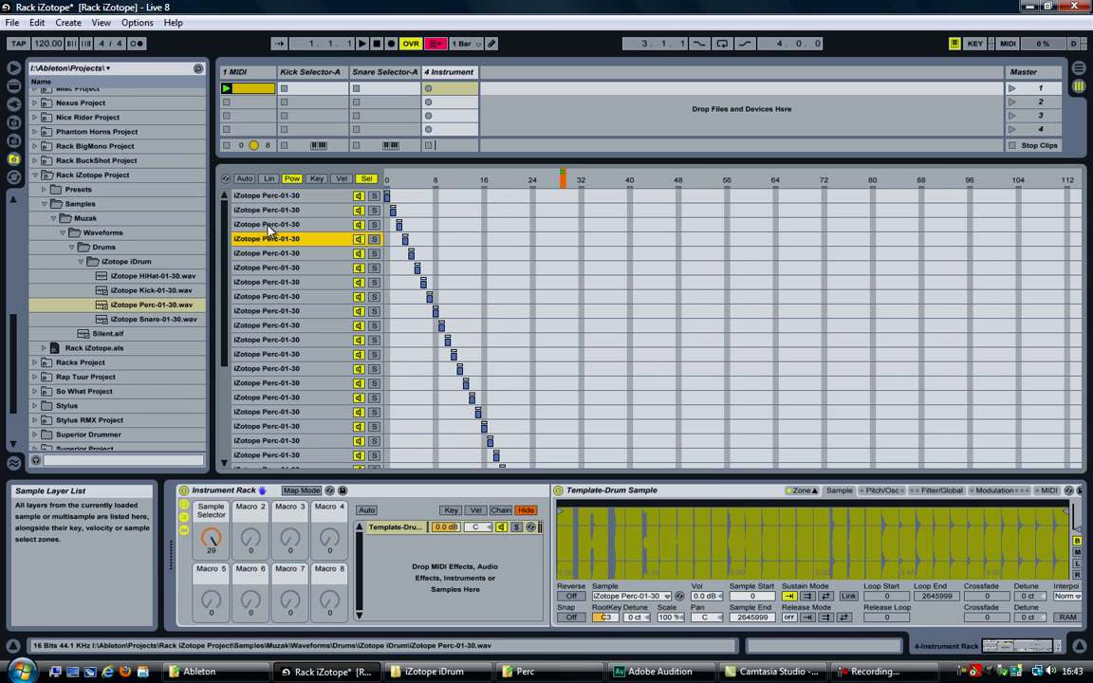
pyautogui.click(266, 209)
pyautogui.click(258, 196)
# Step: Switch the Sample Start and End display to seconds and start editing the start value
pyautogui.click(733, 492)
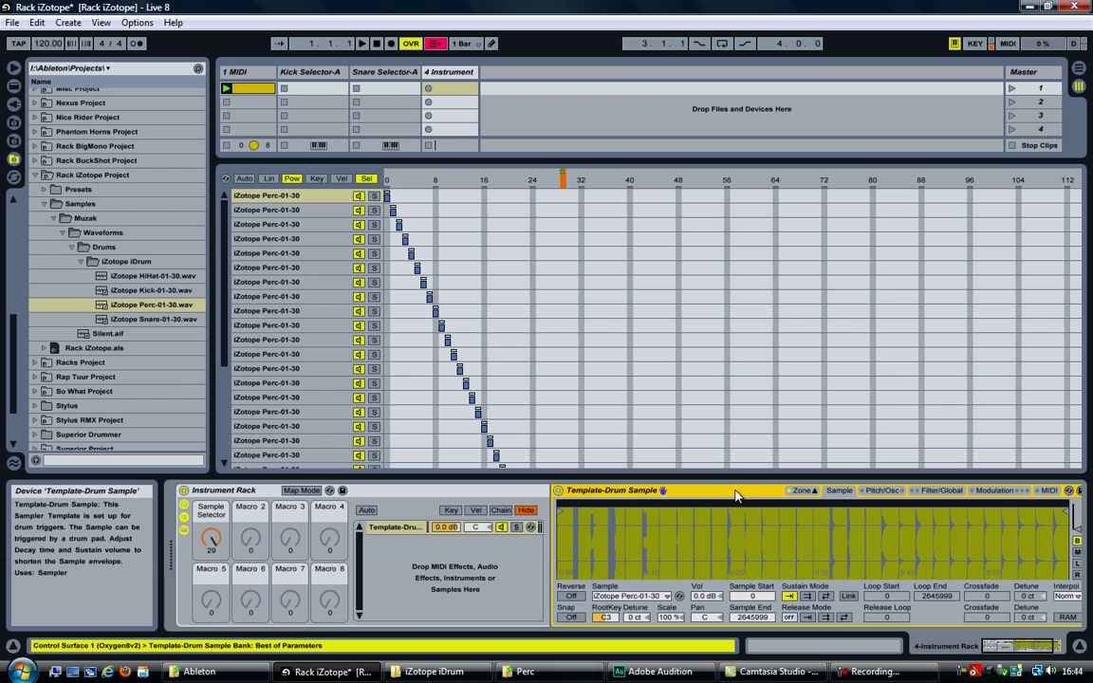
pyautogui.click(752, 597)
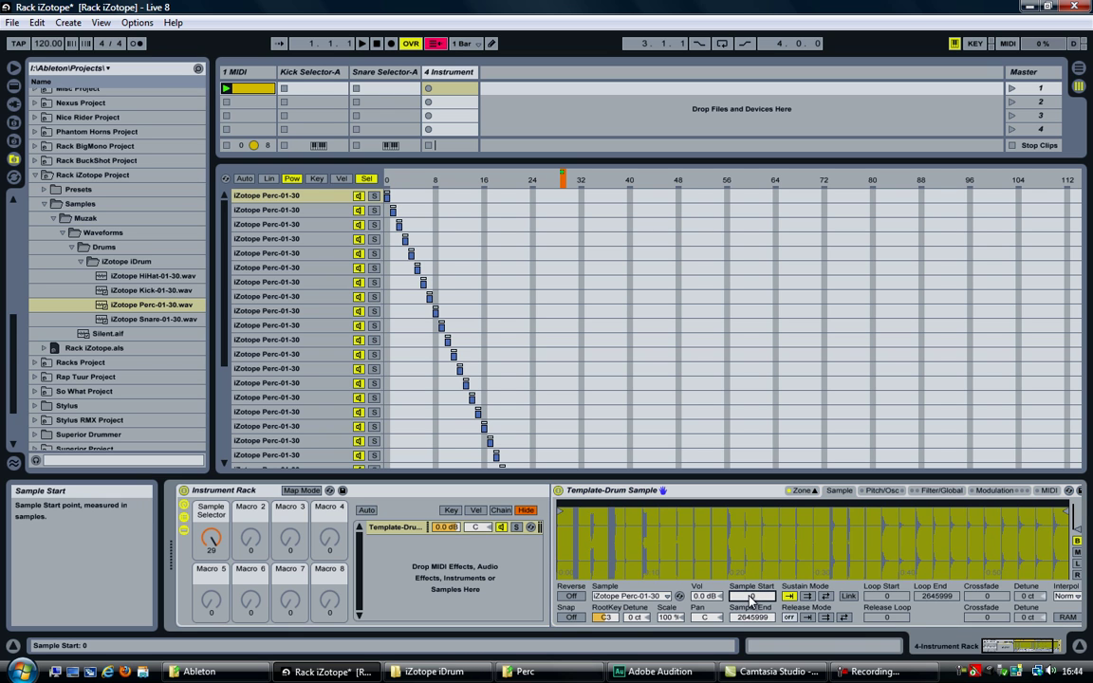
pyautogui.rightClick(751, 598)
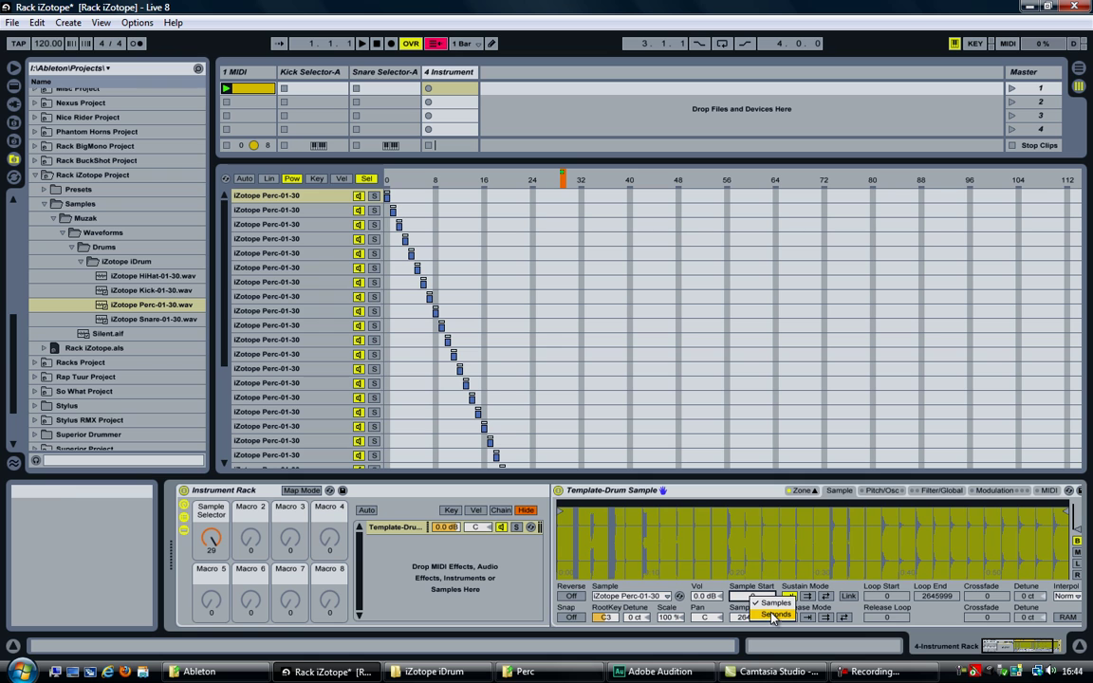
pyautogui.click(774, 615)
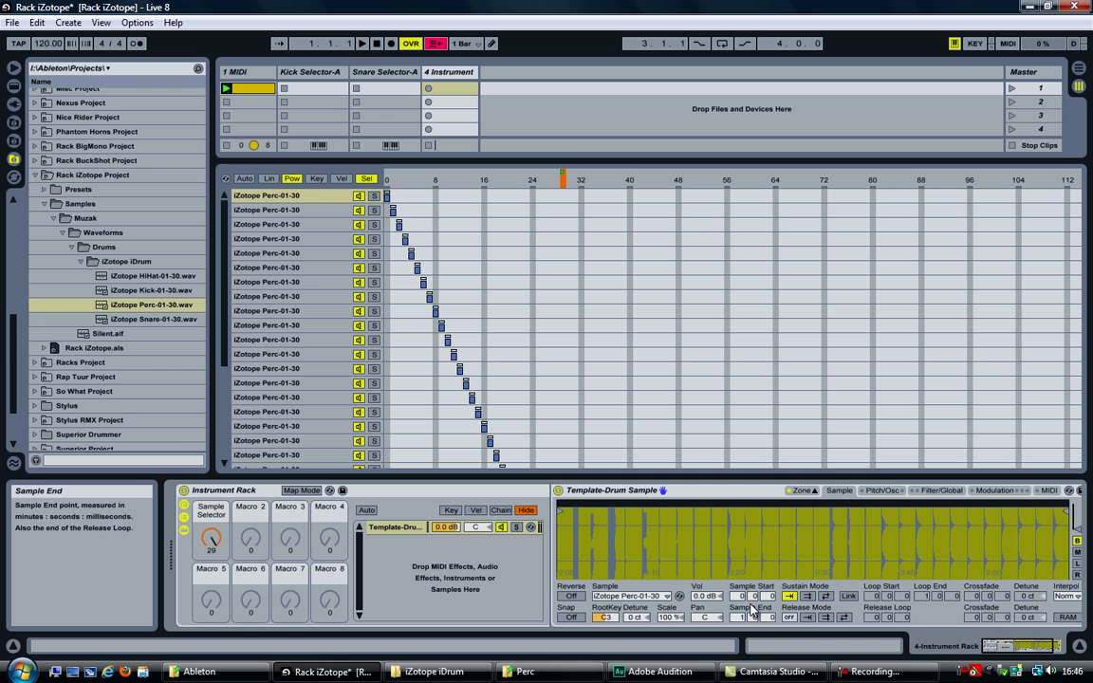
pyautogui.click(637, 493)
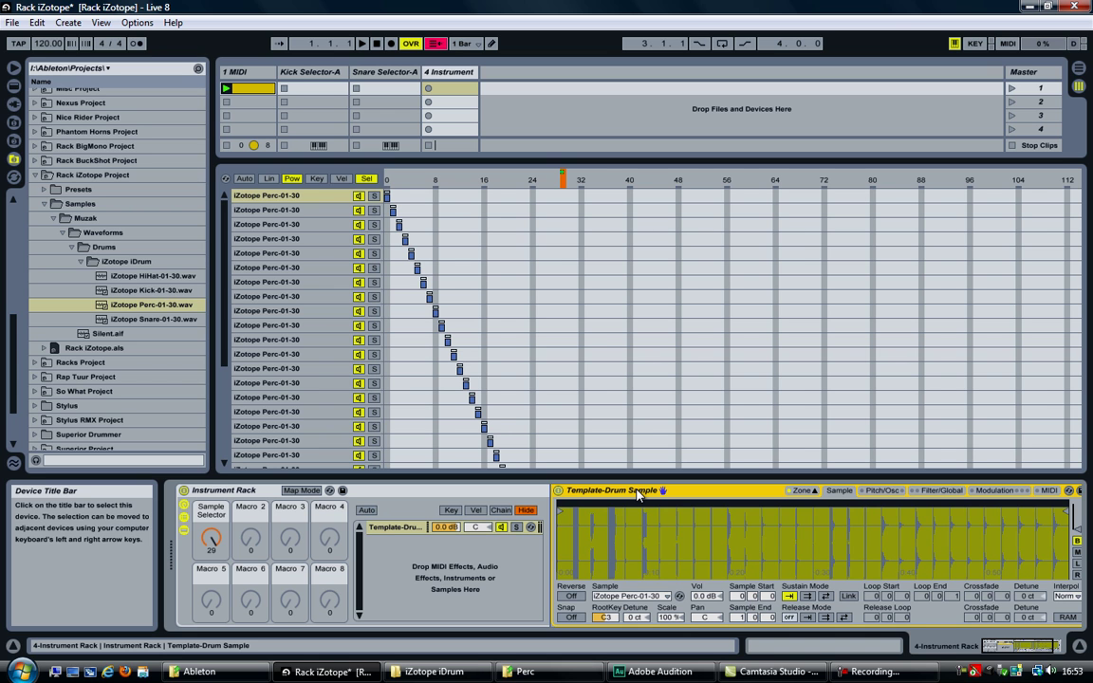
pyautogui.click(755, 596)
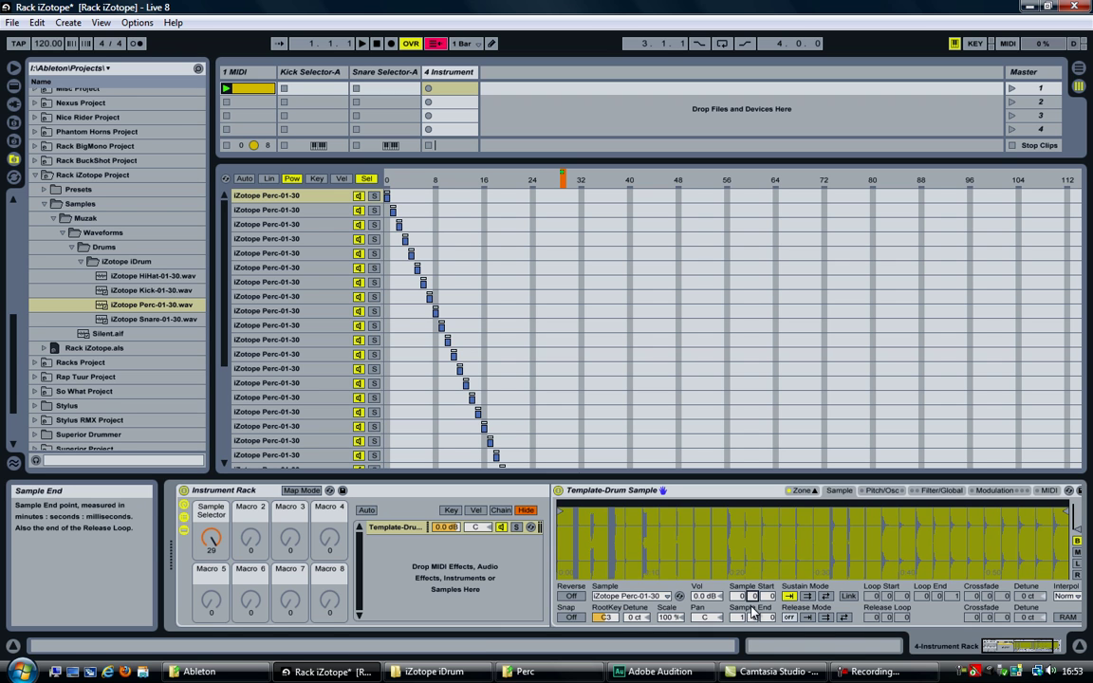
# Step: Select all 30 layers and set their shared Sample End to 0:59:0
pyautogui.click(739, 617)
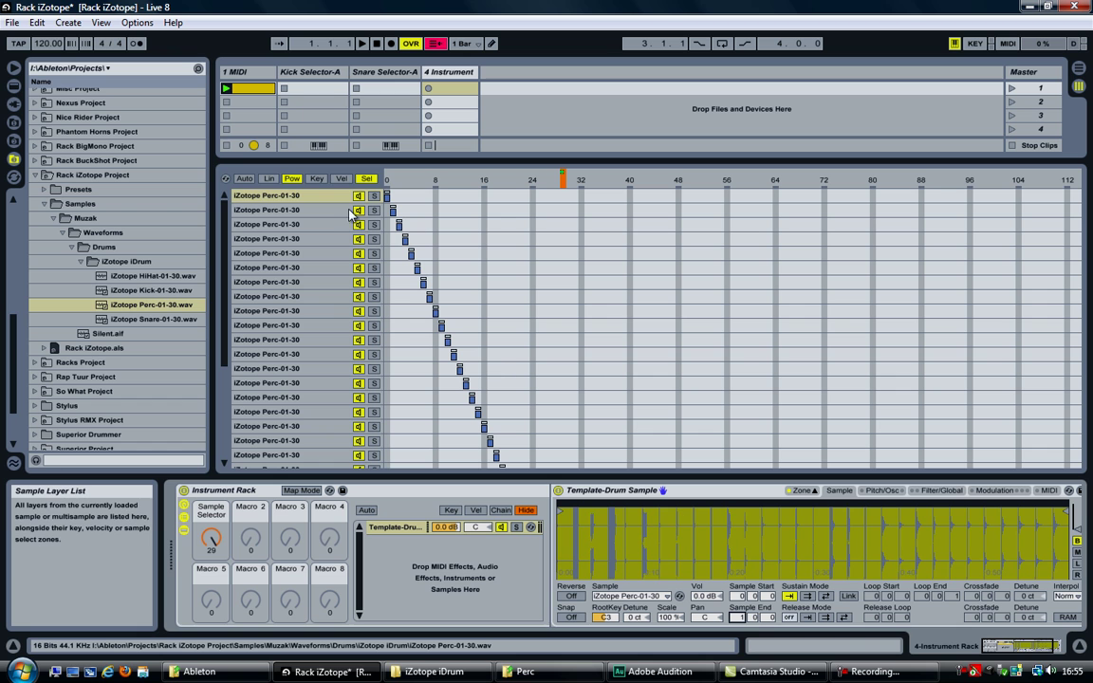
pyautogui.scroll(-5, 291, 317)
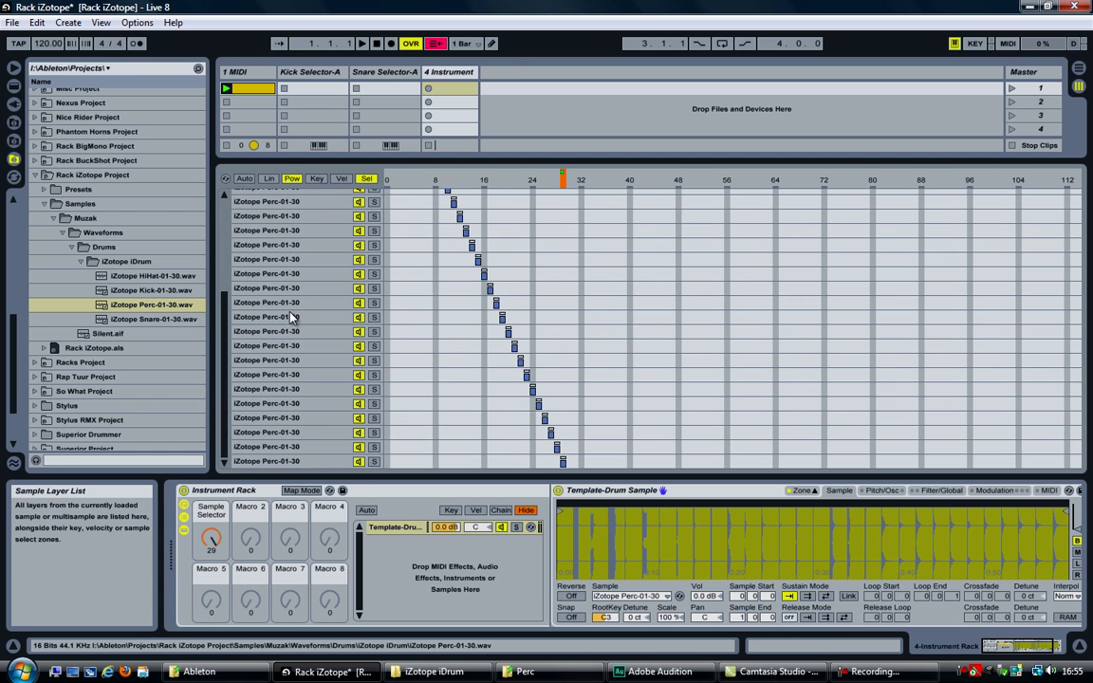
pyautogui.hotkey('ctrl', 'a')
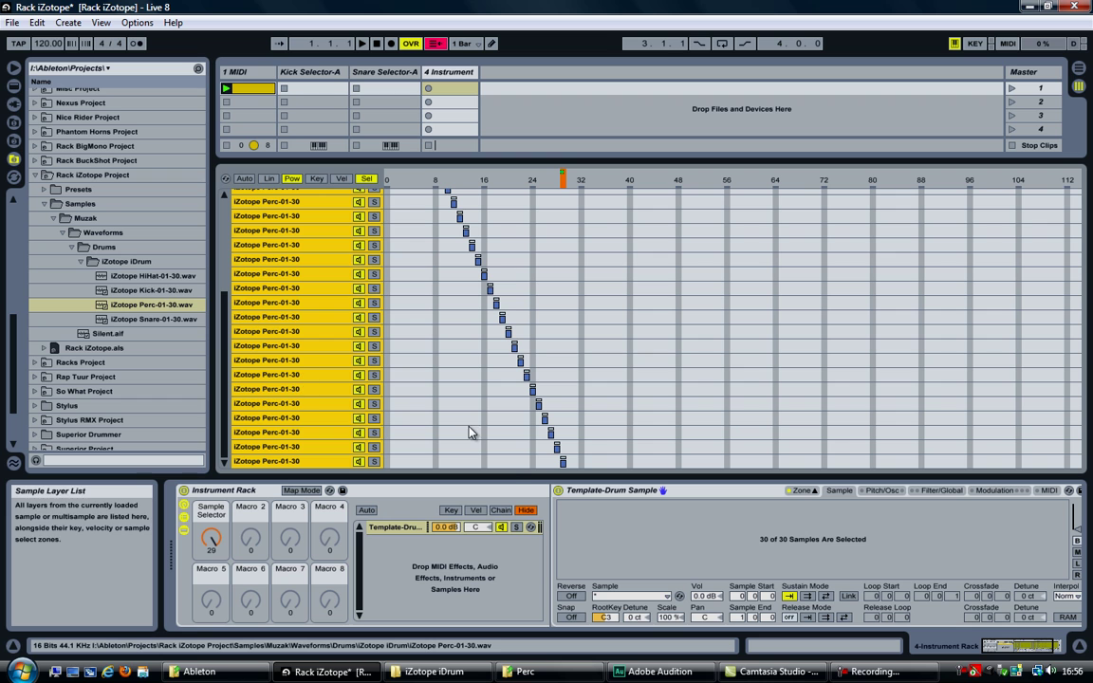
pyautogui.click(755, 617)
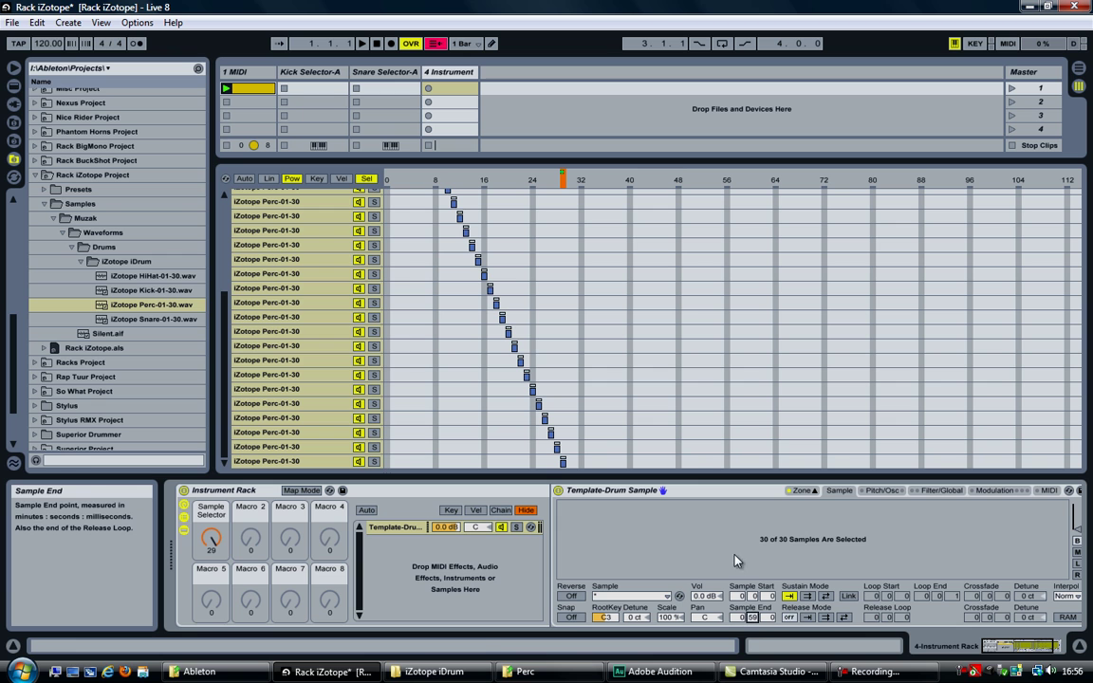
# Step: Edit the first two Perc layers' Sample Start and End, entering 7 as the second's end
pyautogui.scroll(5, 226, 309)
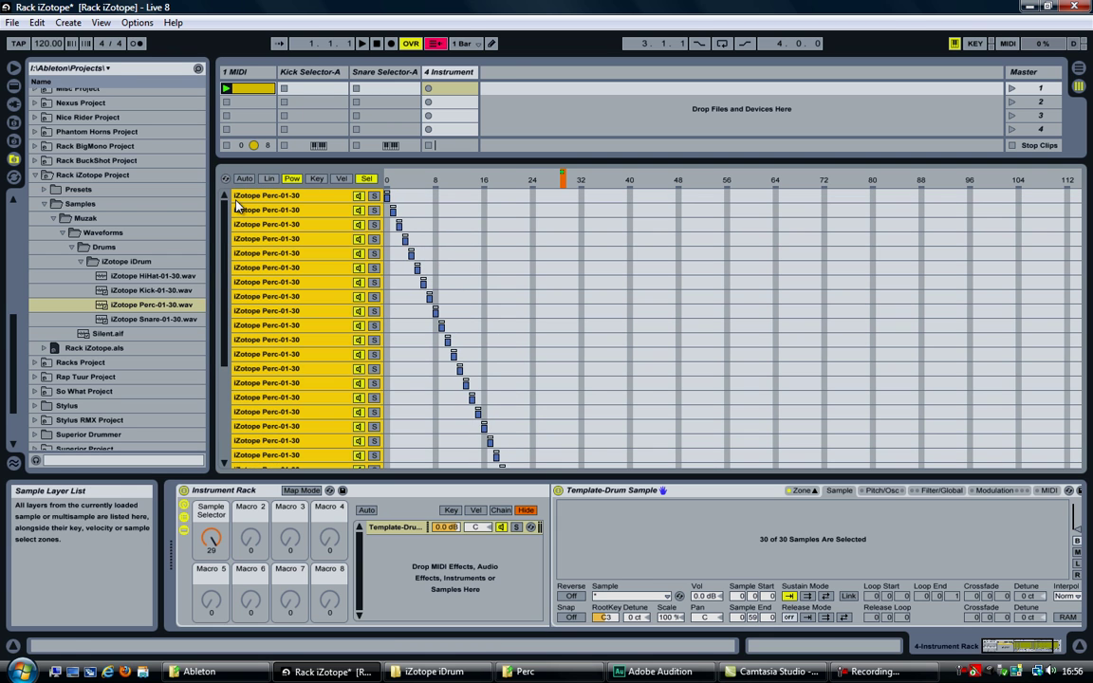
pyautogui.click(249, 196)
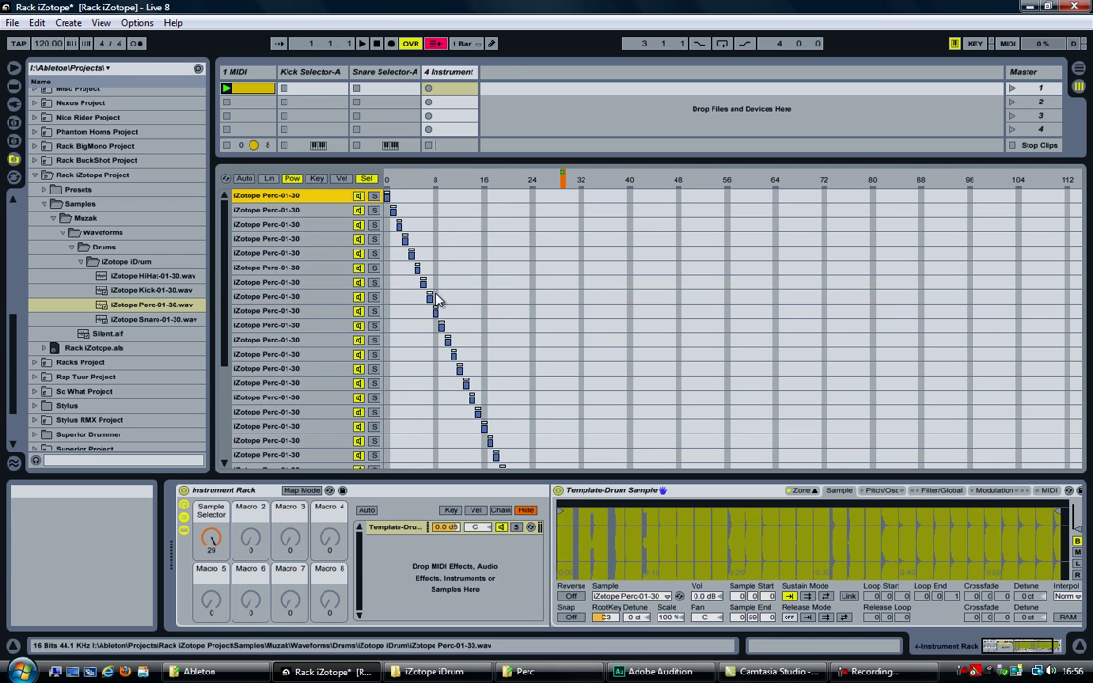
pyautogui.click(755, 597)
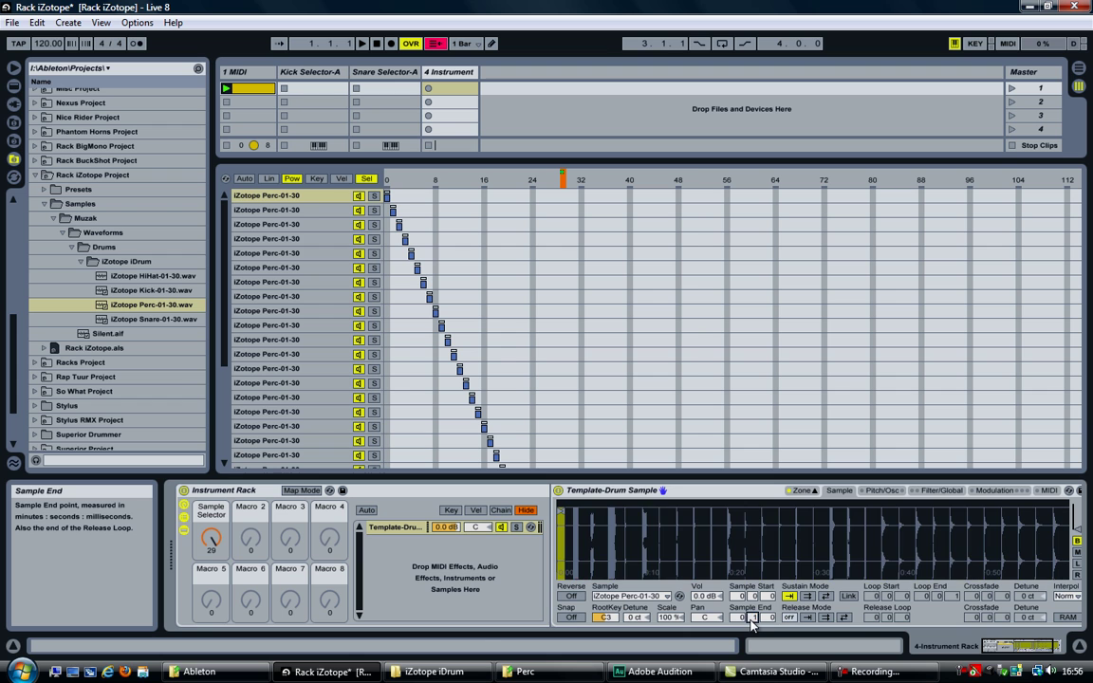
pyautogui.click(297, 211)
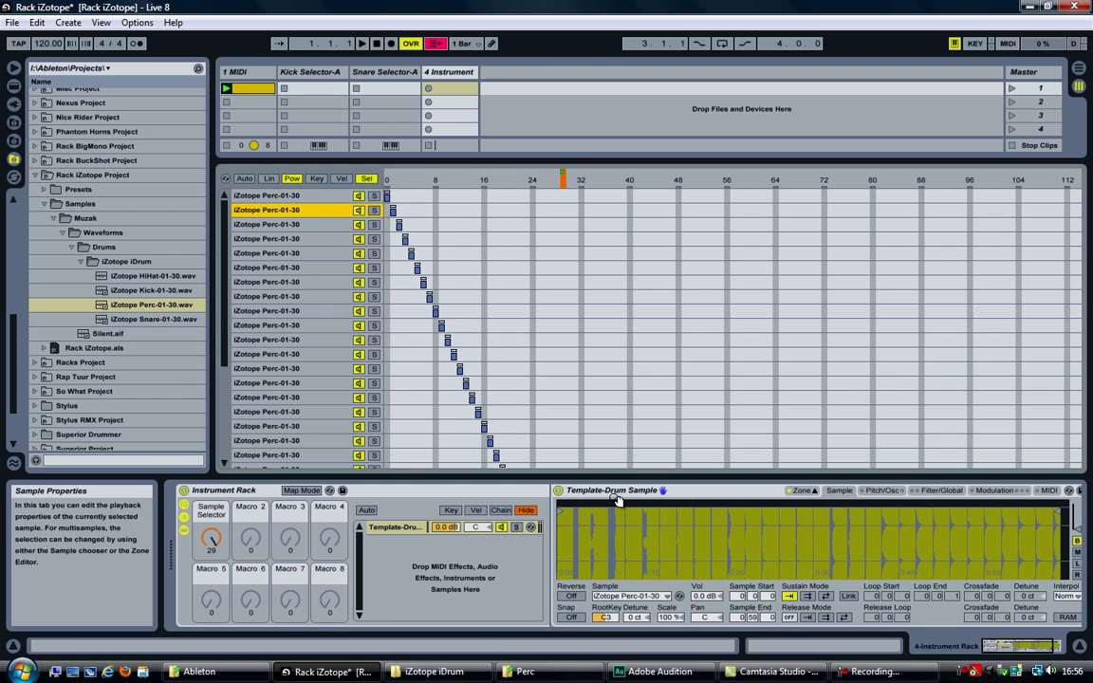
pyautogui.click(756, 596)
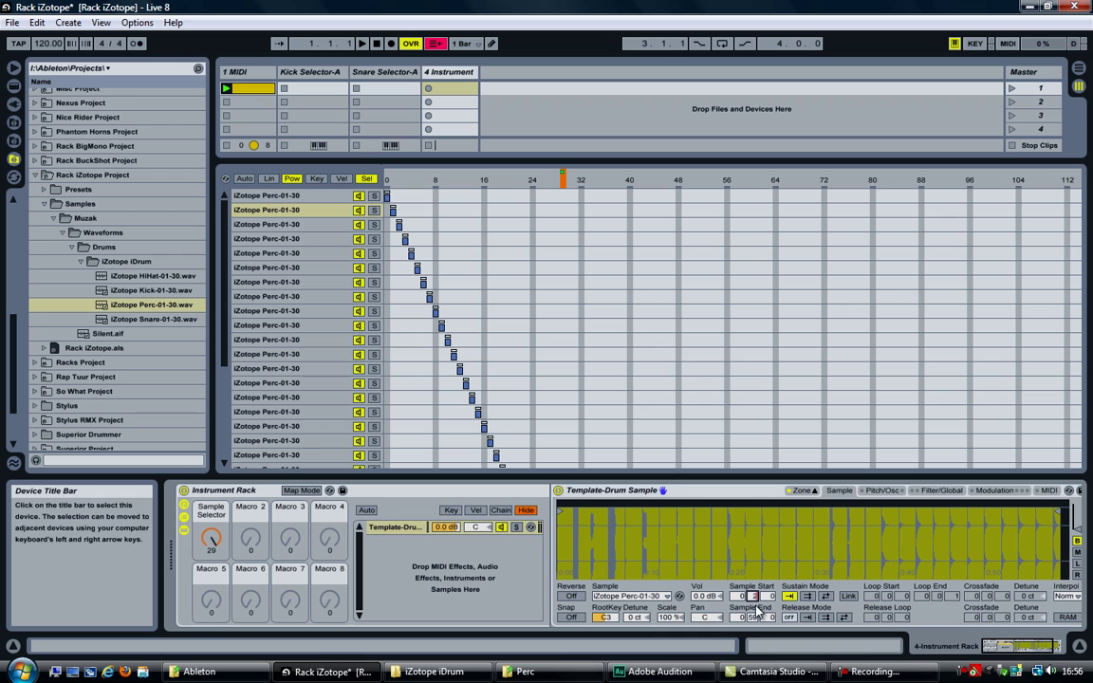
pyautogui.click(754, 618)
pyautogui.write('7')
pyautogui.press('Return')
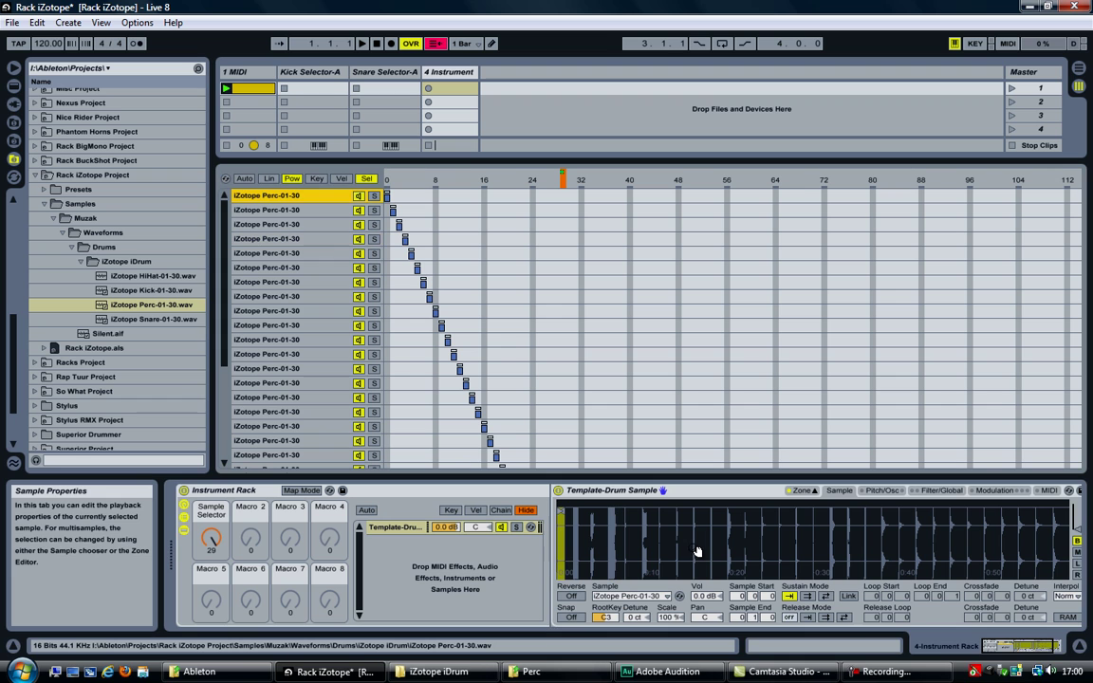
# Step: Step down through the layers verifying each slice, up to the last's 0:58:0–0:59:0
pyautogui.click(277, 210)
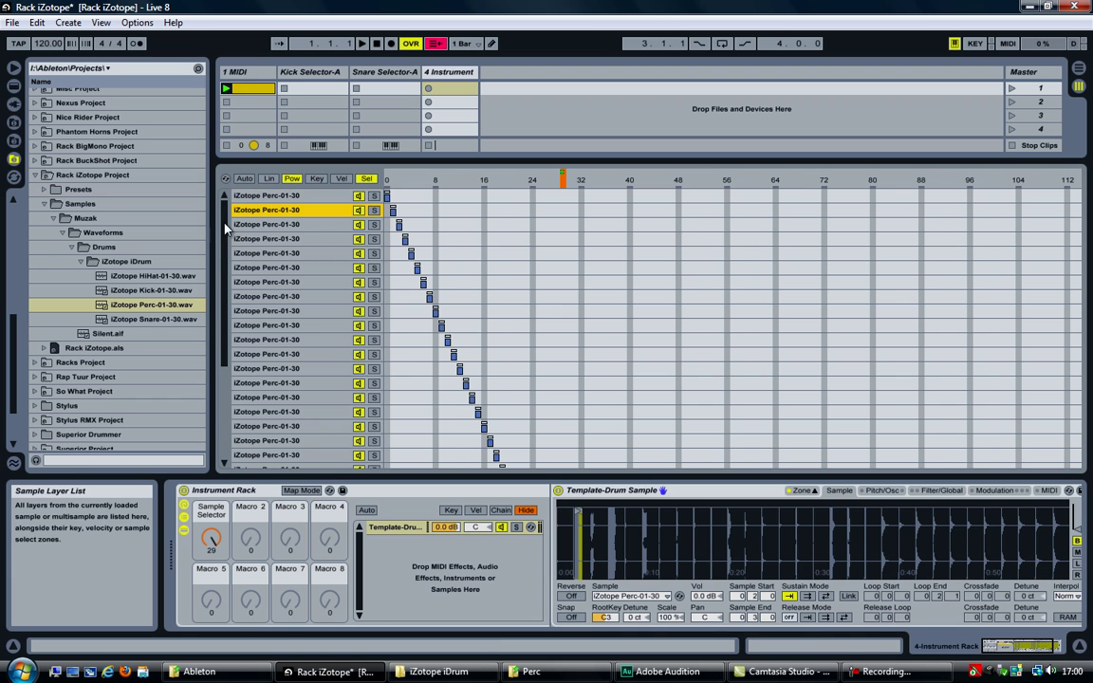
pyautogui.moveTo(224, 228); pyautogui.dragTo(213, 183)
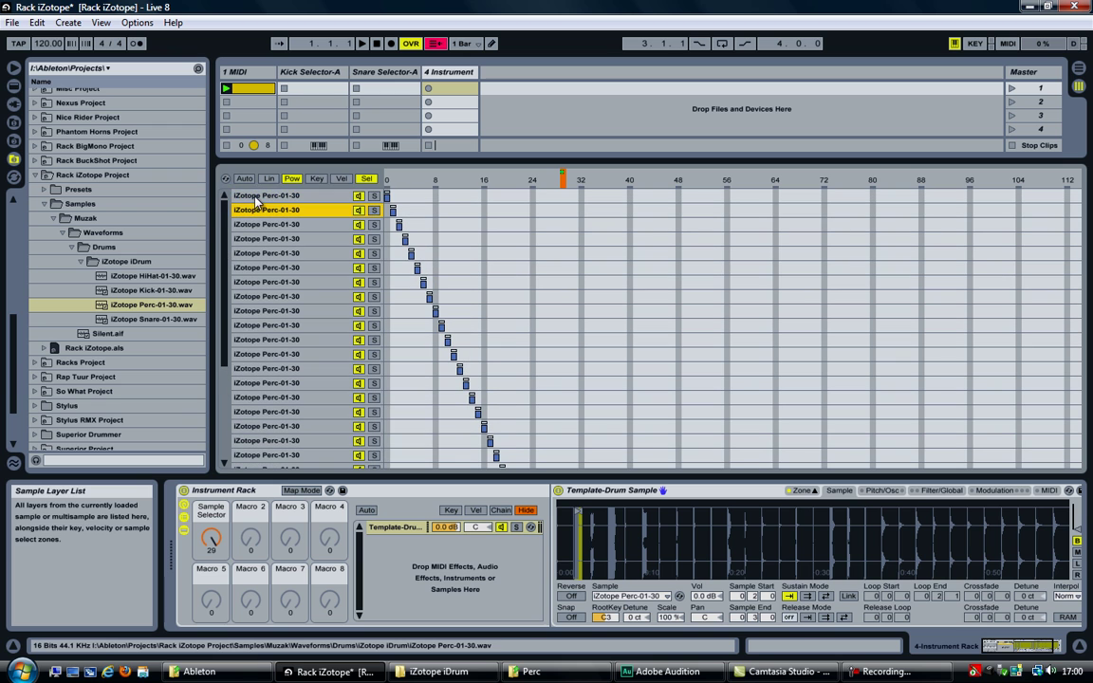
pyautogui.click(252, 195)
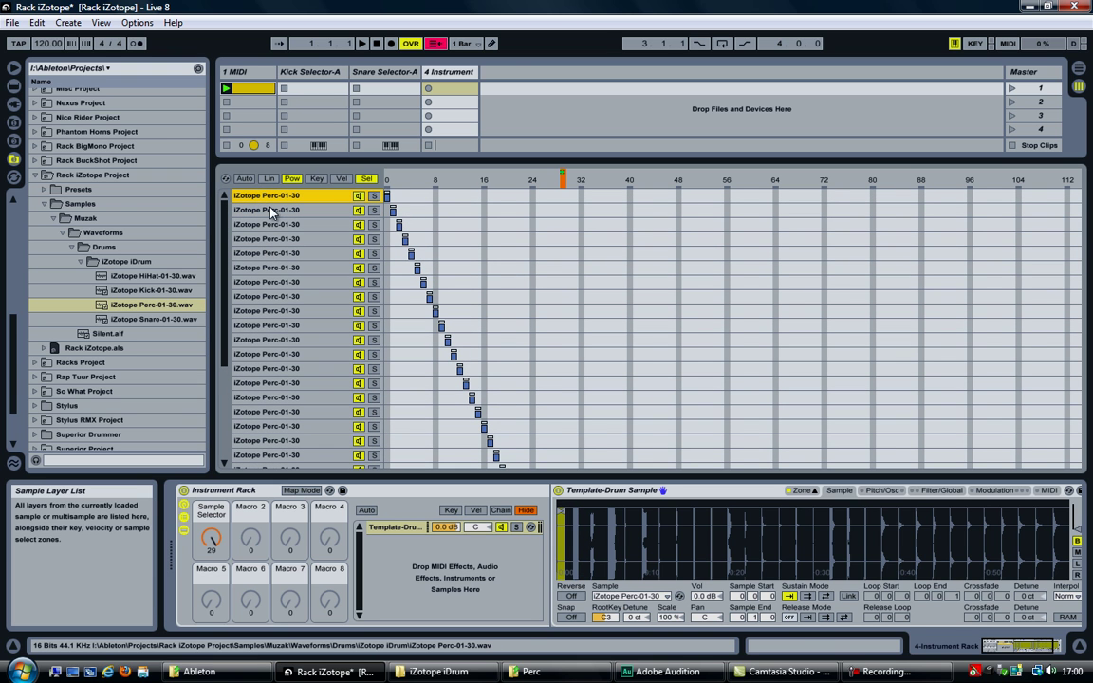
pyautogui.click(281, 205)
pyautogui.press('Down')
pyautogui.press('Down')
pyautogui.press('Down')
pyautogui.press('Down')
pyautogui.press('Down')
pyautogui.press('Down')
pyautogui.press('Down')
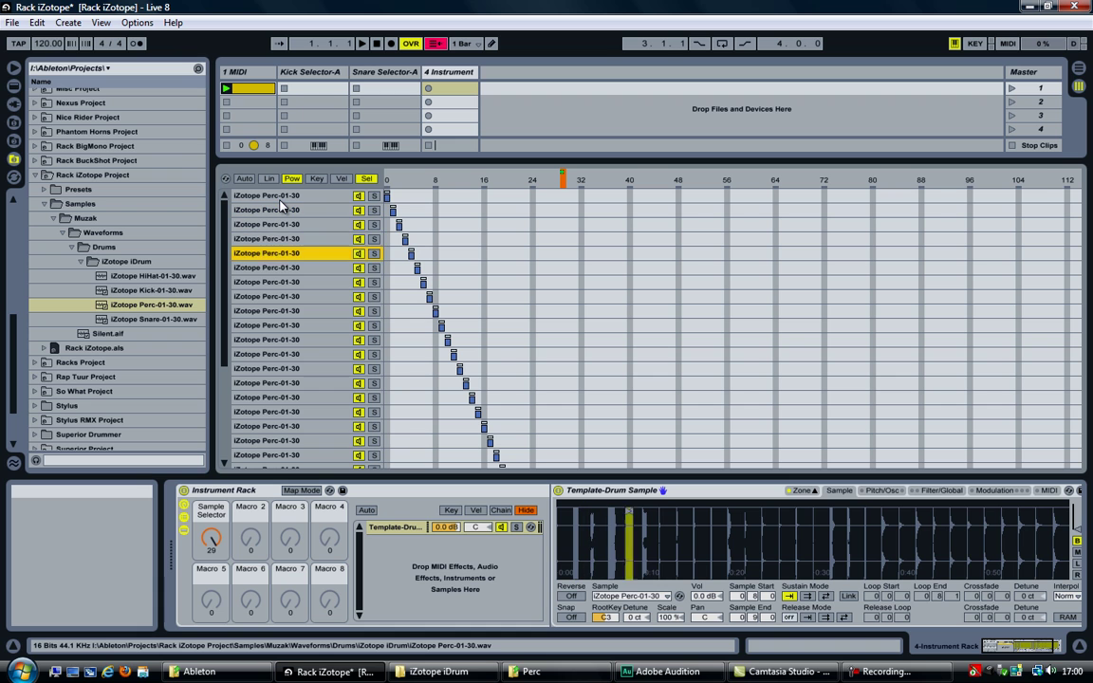
pyautogui.press('Down')
pyautogui.press('Down')
pyautogui.press('Down')
pyautogui.press('Down')
pyautogui.press('Down')
pyautogui.press('Down')
pyautogui.press('Down')
pyautogui.press('Down')
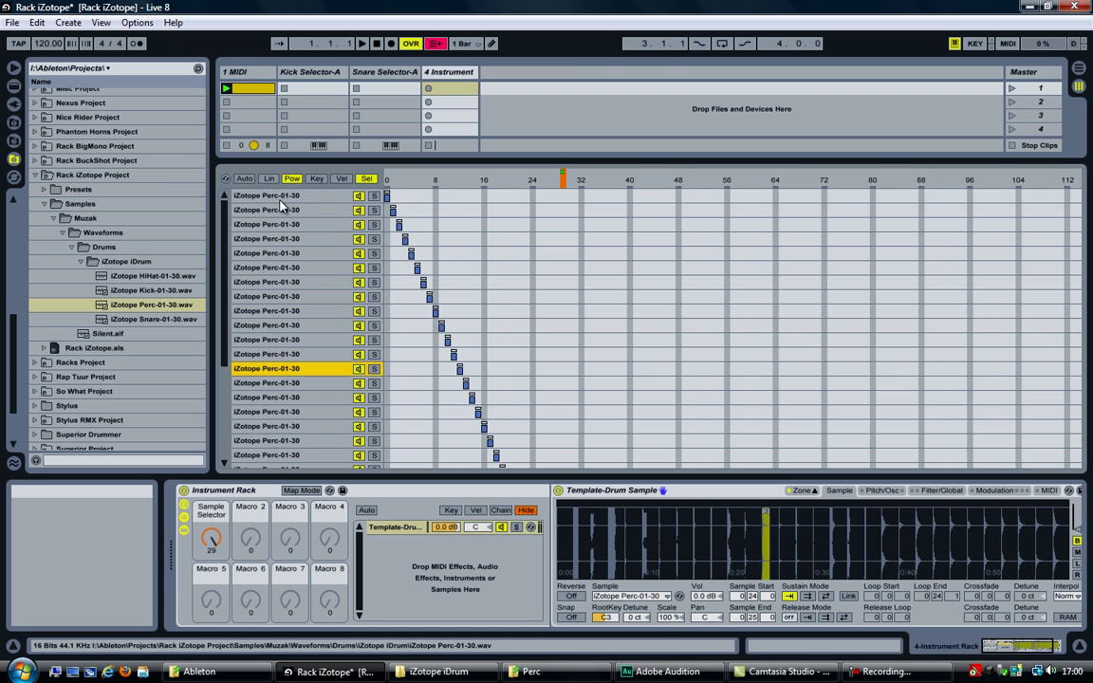
pyautogui.press('Down')
pyautogui.press('Down')
pyautogui.press('Down')
pyautogui.press('Down')
pyautogui.press('Down')
pyautogui.press('Down')
pyautogui.press('Down')
pyautogui.press('Down')
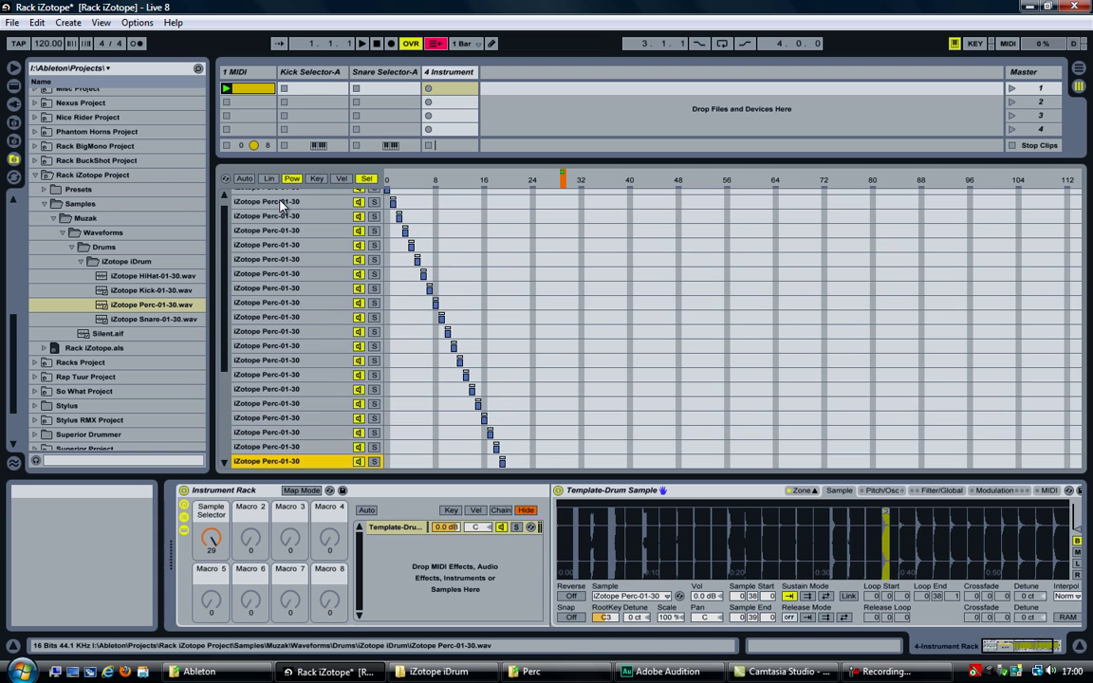
pyautogui.press('Down')
pyautogui.press('Down')
pyautogui.press('Down')
pyautogui.press('Down')
pyautogui.press('Down')
pyautogui.press('Down')
pyautogui.press('Down')
pyautogui.press('Down')
pyautogui.press('Down')
pyautogui.press('Down')
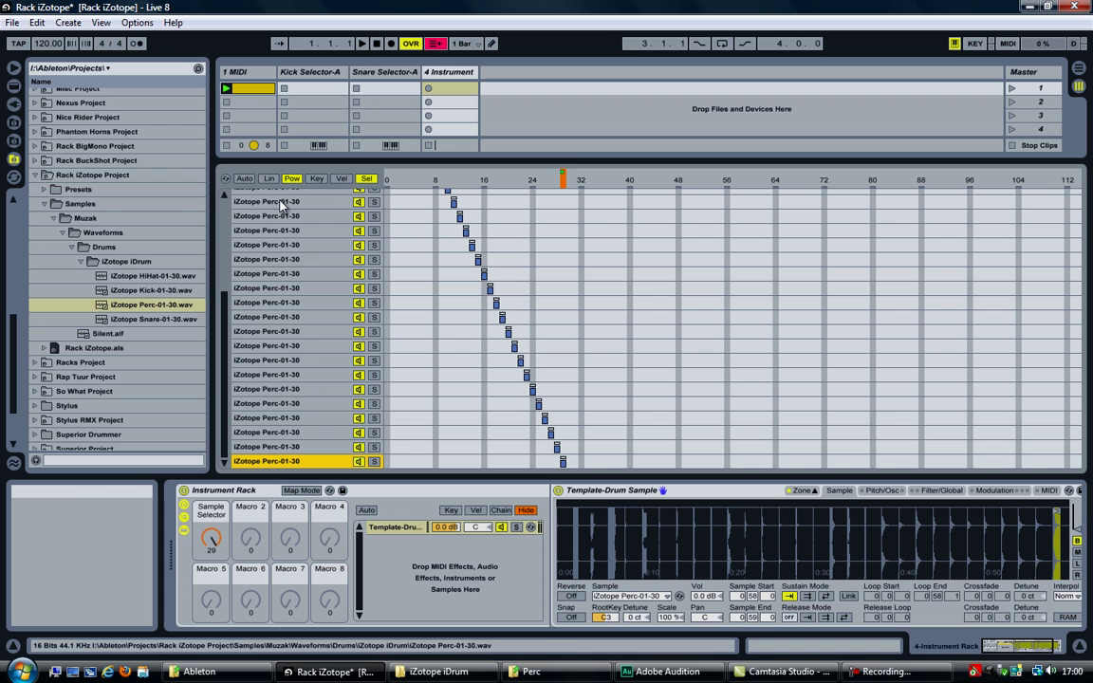
# Step: Hide the Sampler's zone list, check the 4 Instrument clip's notes, and return to its devices
pyautogui.click(676, 493)
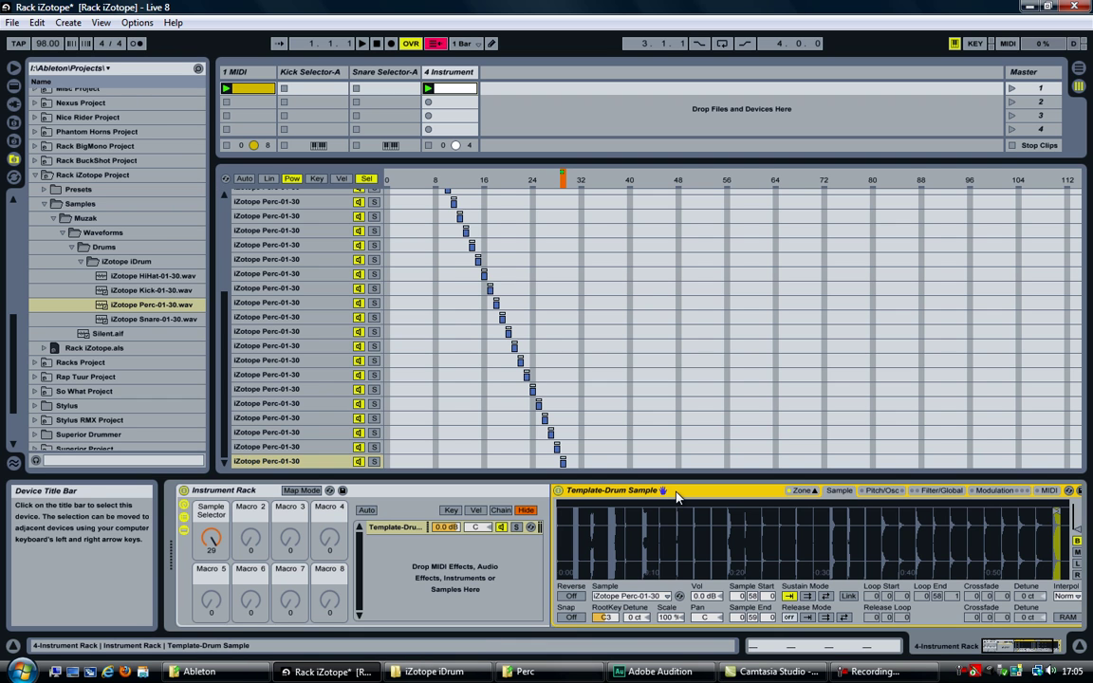
pyautogui.click(802, 490)
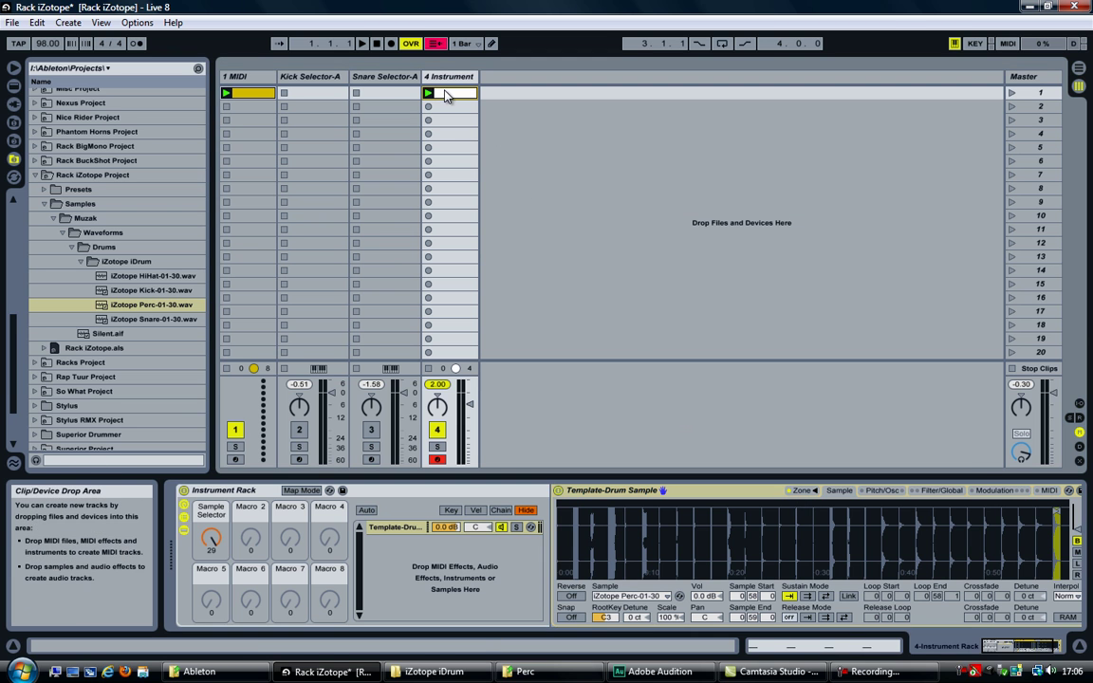
pyautogui.click(446, 94)
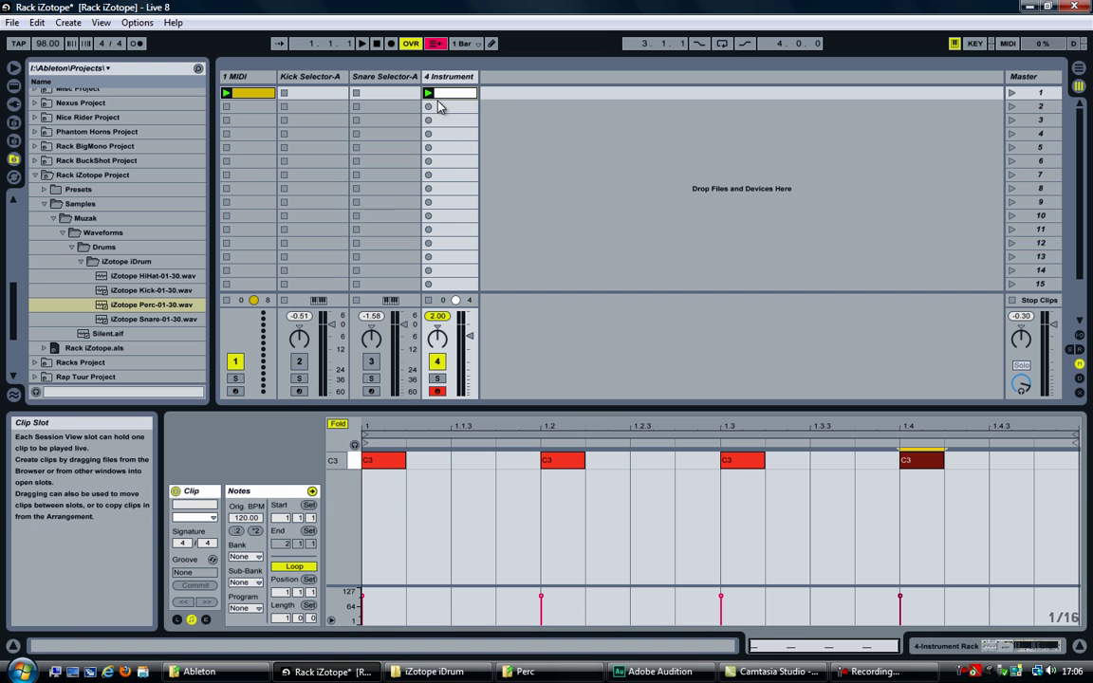
pyautogui.click(442, 77)
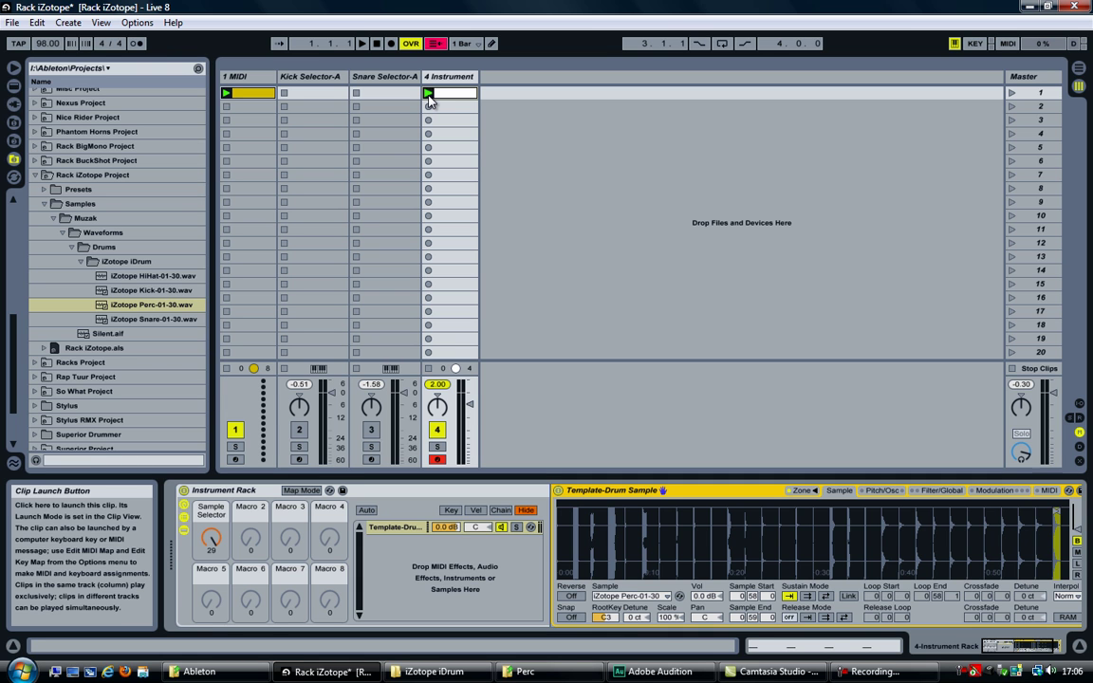
# Step: Launch the 4 Instrument clip, lower the Sample Selector to 14 while it plays, then stop
pyautogui.click(428, 93)
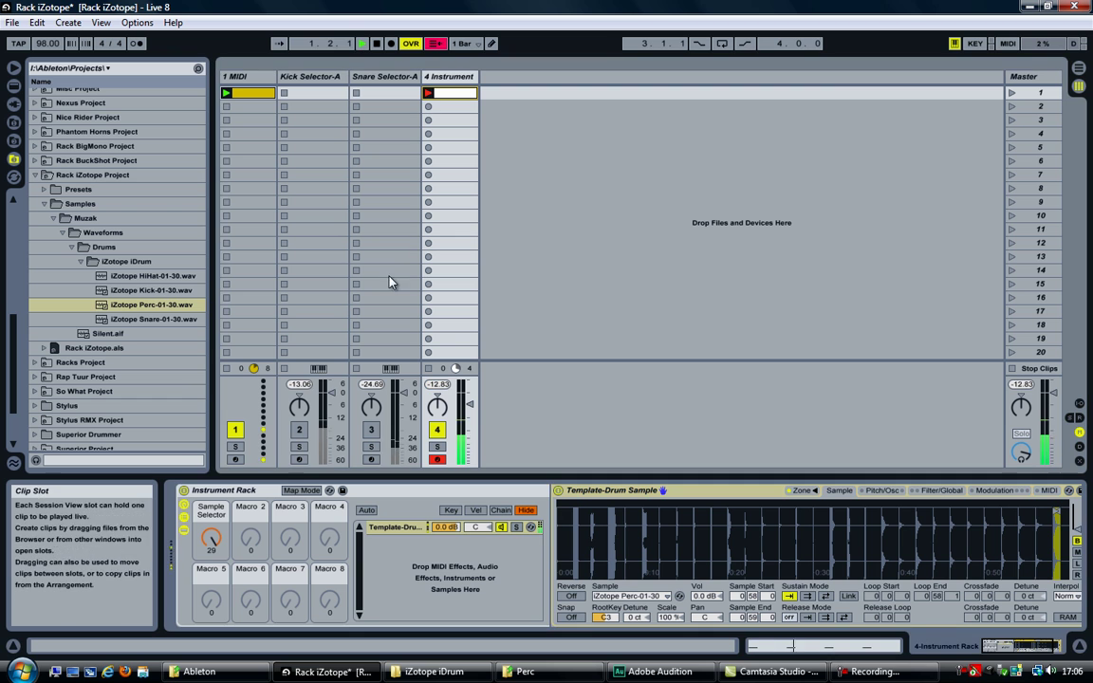
pyautogui.moveTo(213, 540); pyautogui.dragTo(212, 541)
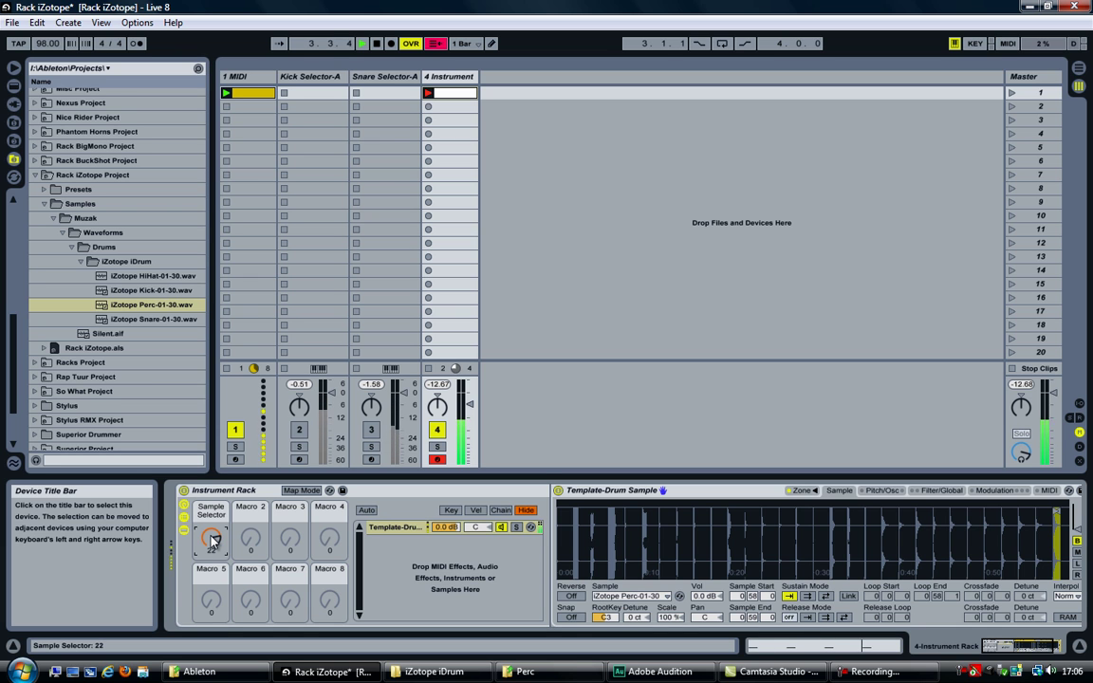
pyautogui.moveTo(213, 540); pyautogui.dragTo(212, 537)
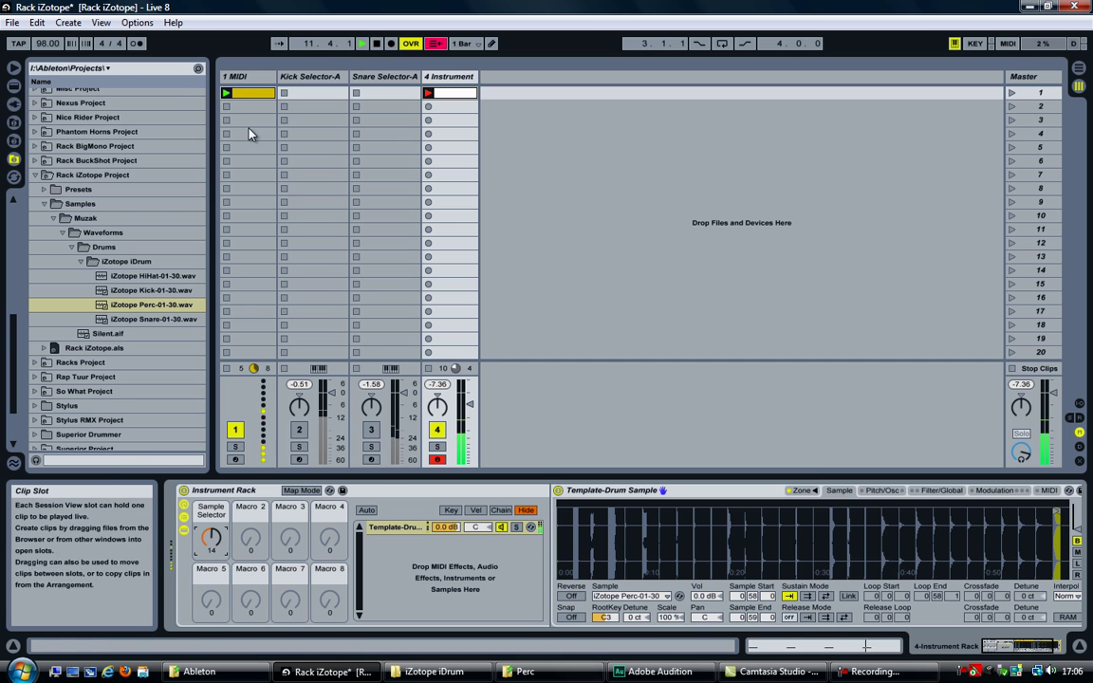
pyautogui.press('space')
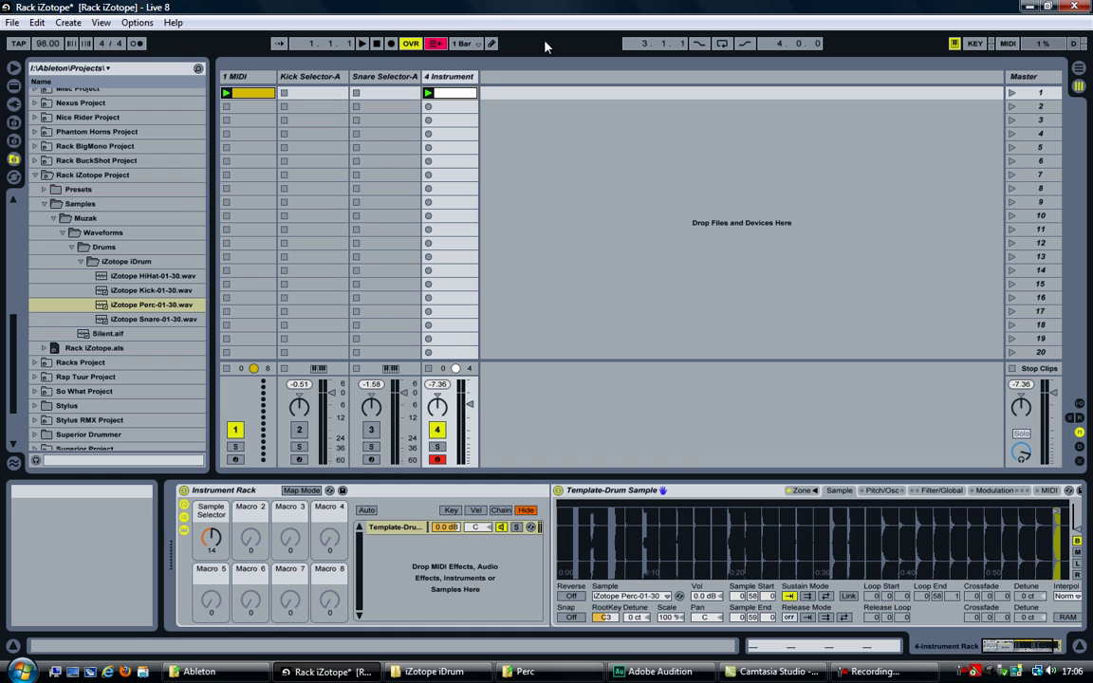